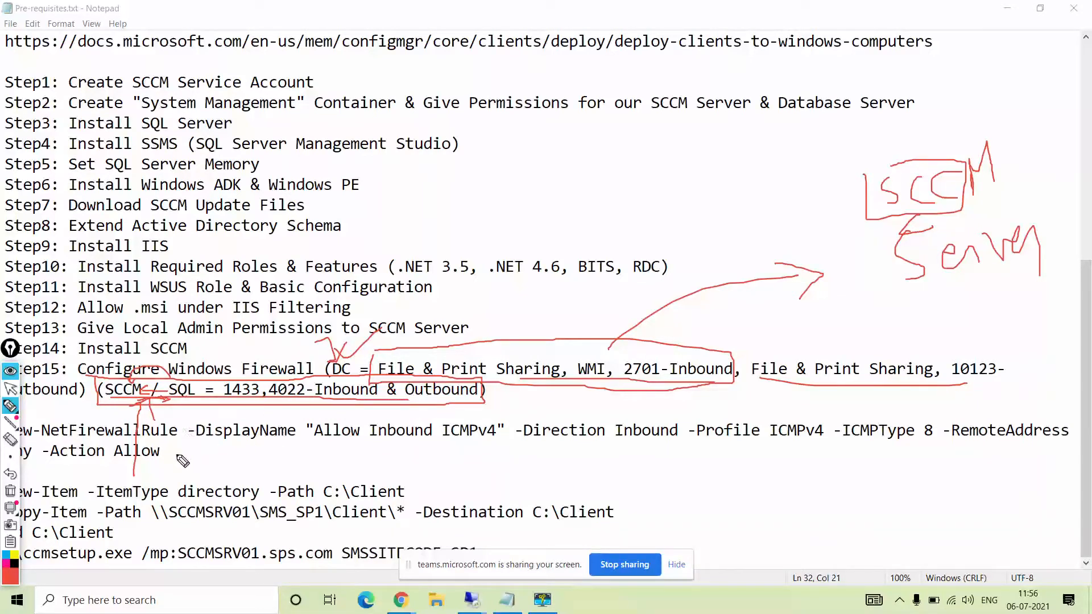
# Put the annotation pen away and clear all red pen markings from the notes
pyautogui.moveTo(177, 455)
pyautogui.mouseDown()
pyautogui.moveTo(189, 406)
pyautogui.moveTo(197, 417)
pyautogui.mouseUp()
pyautogui.click(9, 388)
pyautogui.click(9, 492)
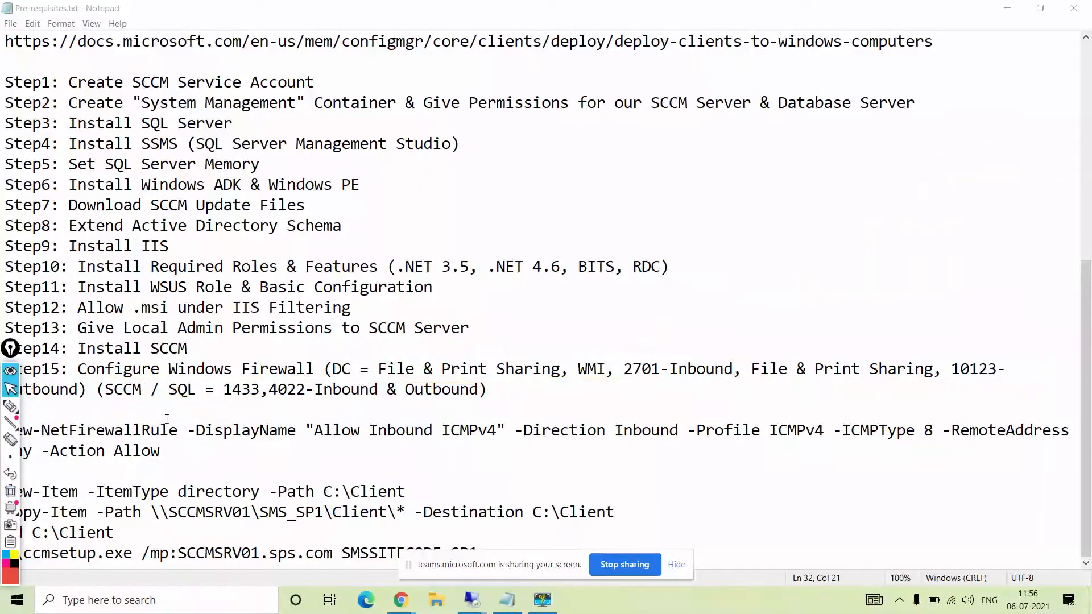
# Switch to the 23.100.26.159 remote desktop session, minimize Active Directory Users and Computers, and open Group Policy Management
pyautogui.moveTo(472, 599)
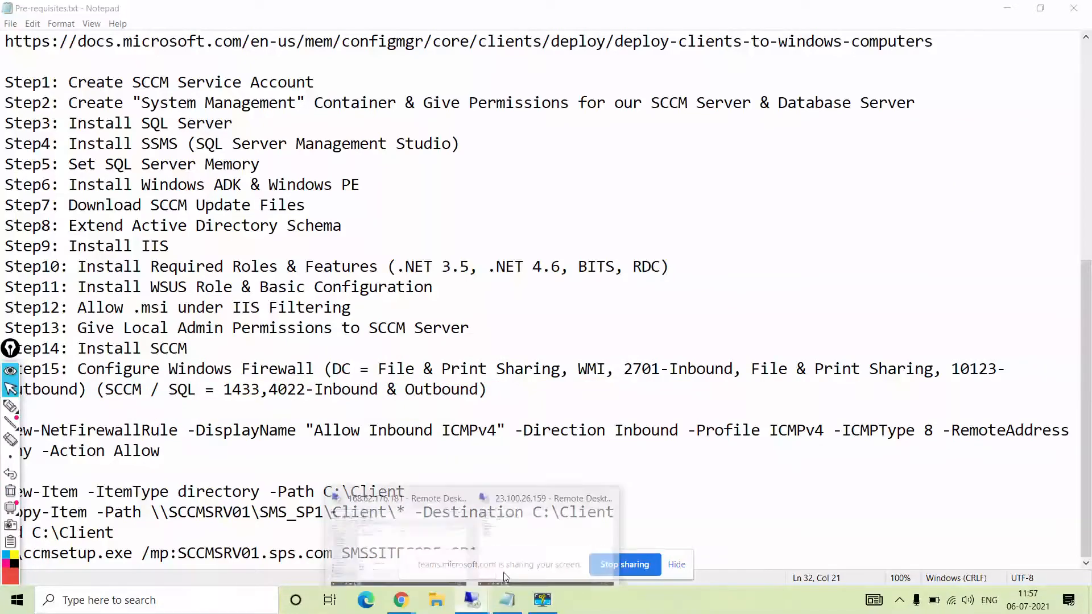
pyautogui.click(550, 553)
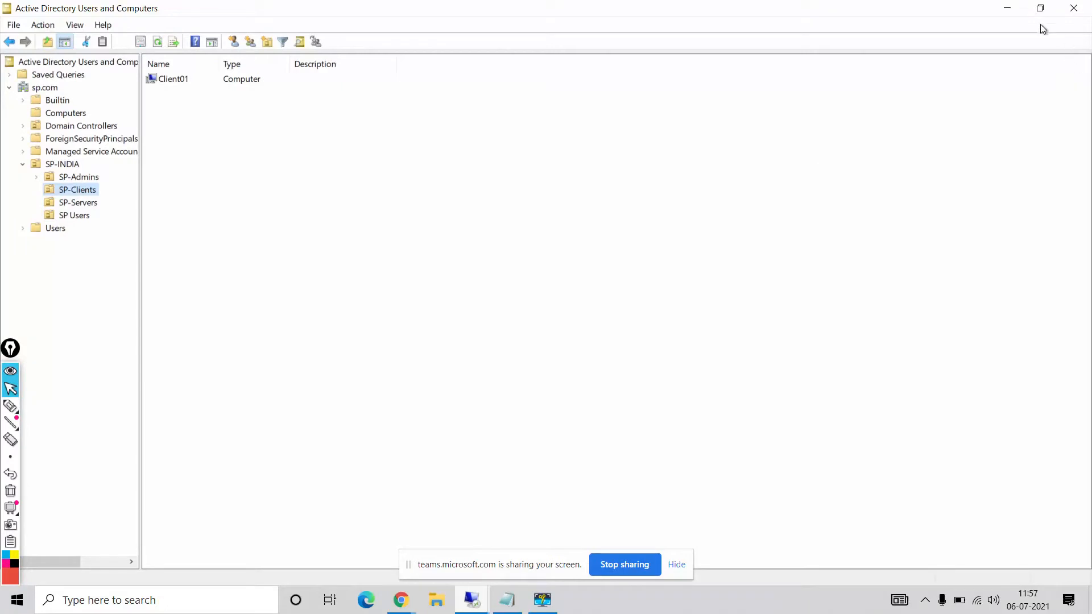
pyautogui.click(1007, 13)
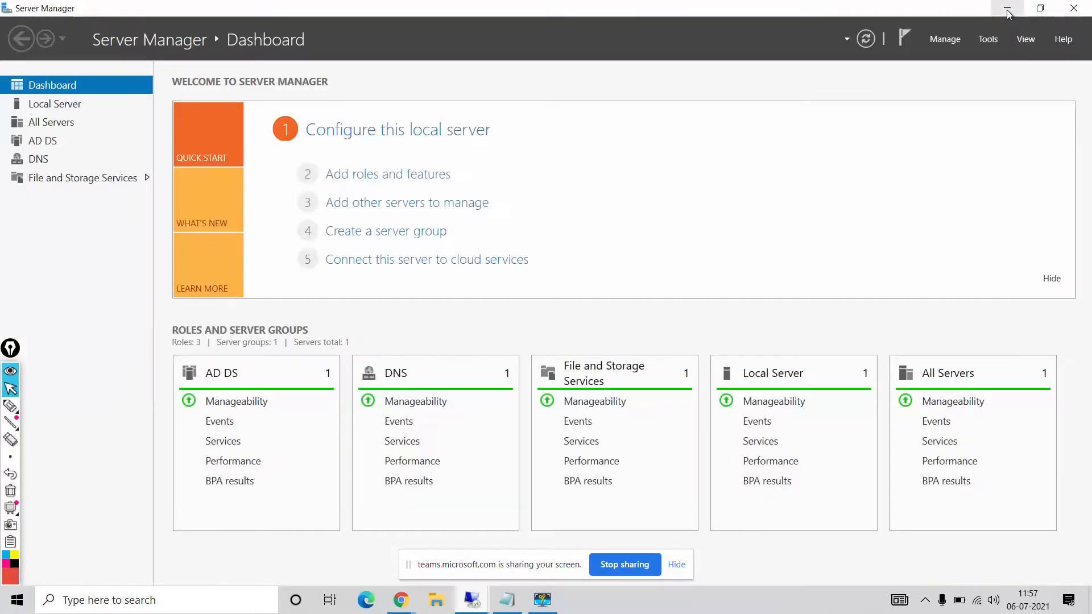
pyautogui.click(984, 45)
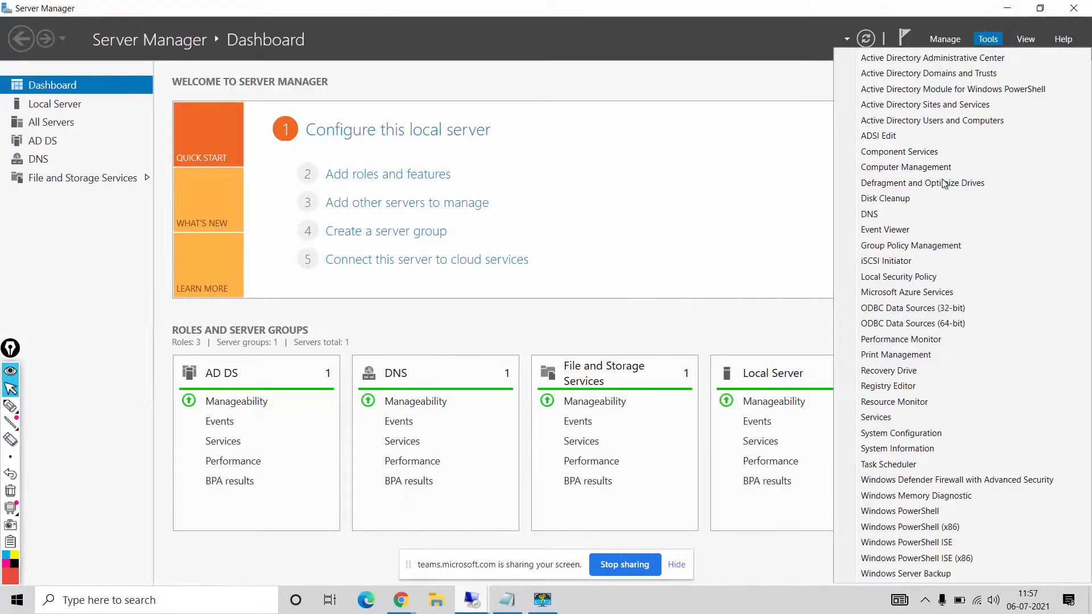
pyautogui.click(933, 246)
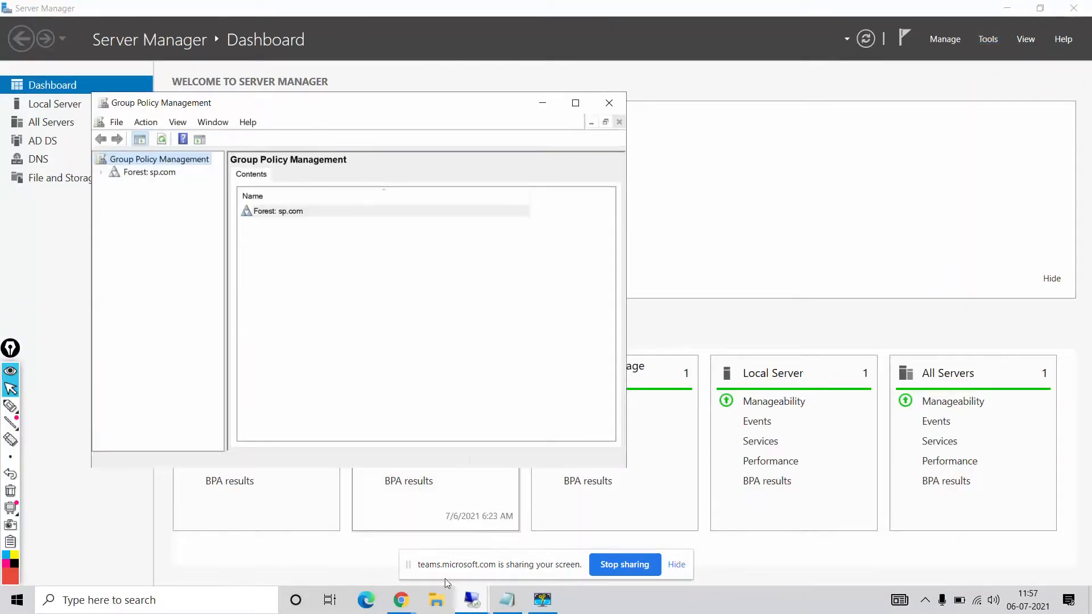
# Switch to the Teams meeting, toggle the microphone off and on, and return to the remote session
pyautogui.moveTo(527, 601)
pyautogui.moveTo(401, 600)
pyautogui.click(347, 552)
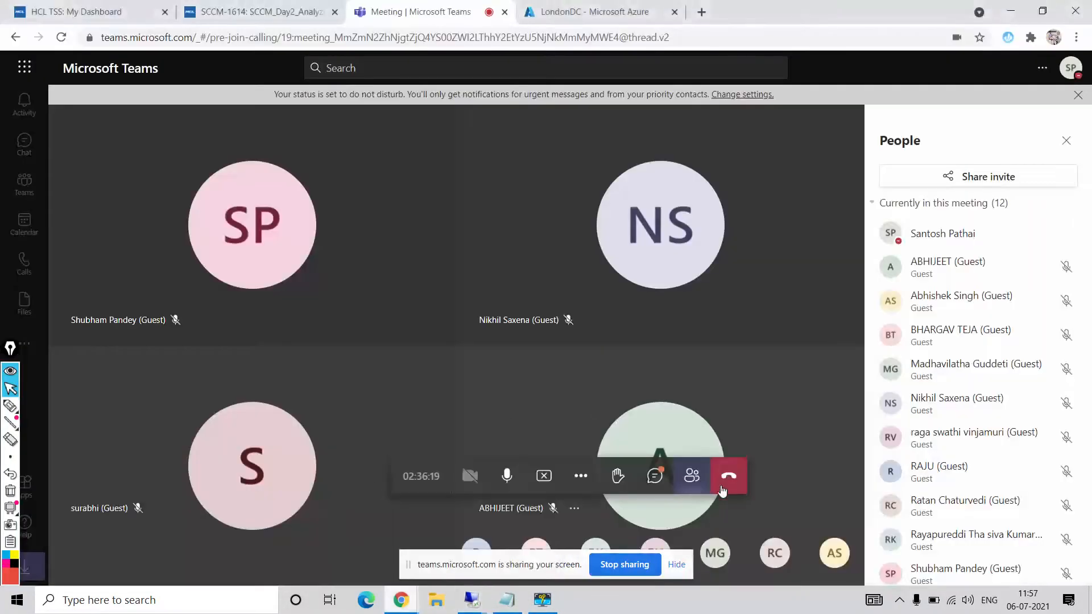
pyautogui.click(511, 483)
pyautogui.click(512, 484)
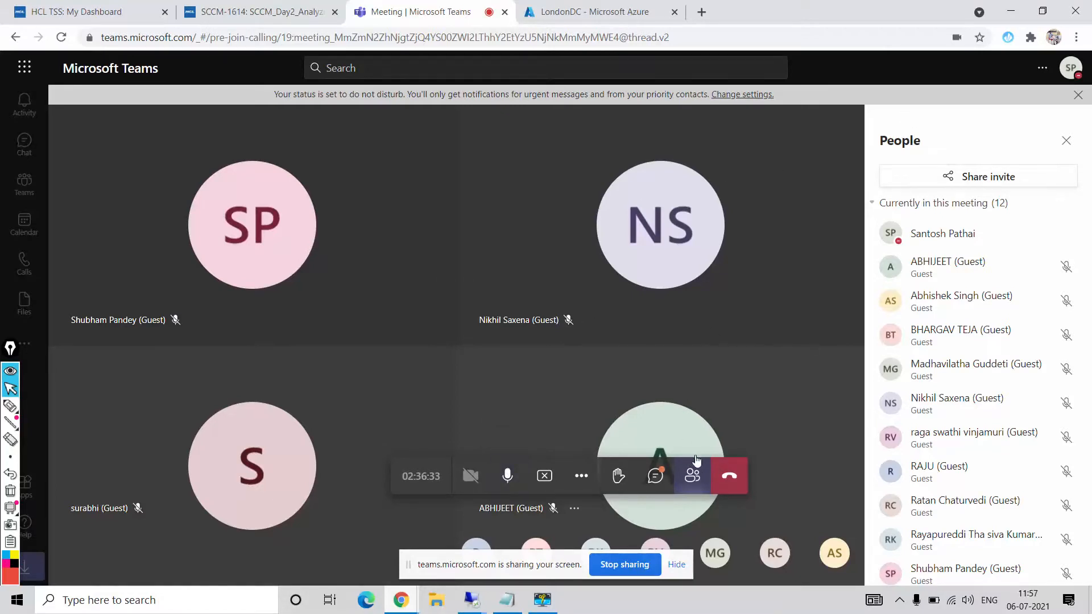
pyautogui.click(1011, 11)
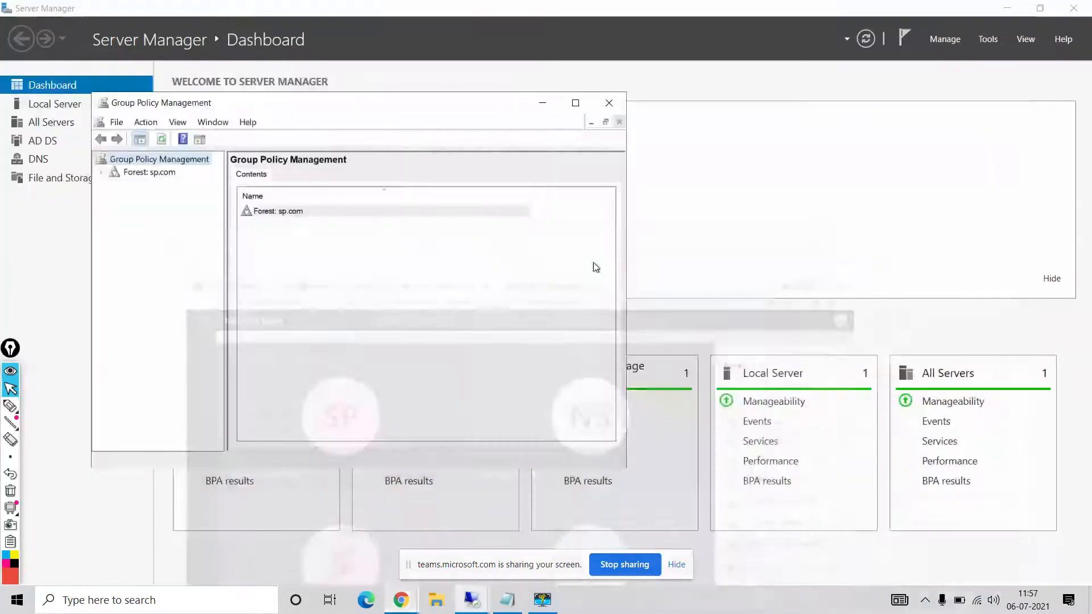
# Maximize Group Policy Management, widen its console tree, and expand the sp.com forest and domain down to the organizational units in SP-INDIA
pyautogui.click(576, 103)
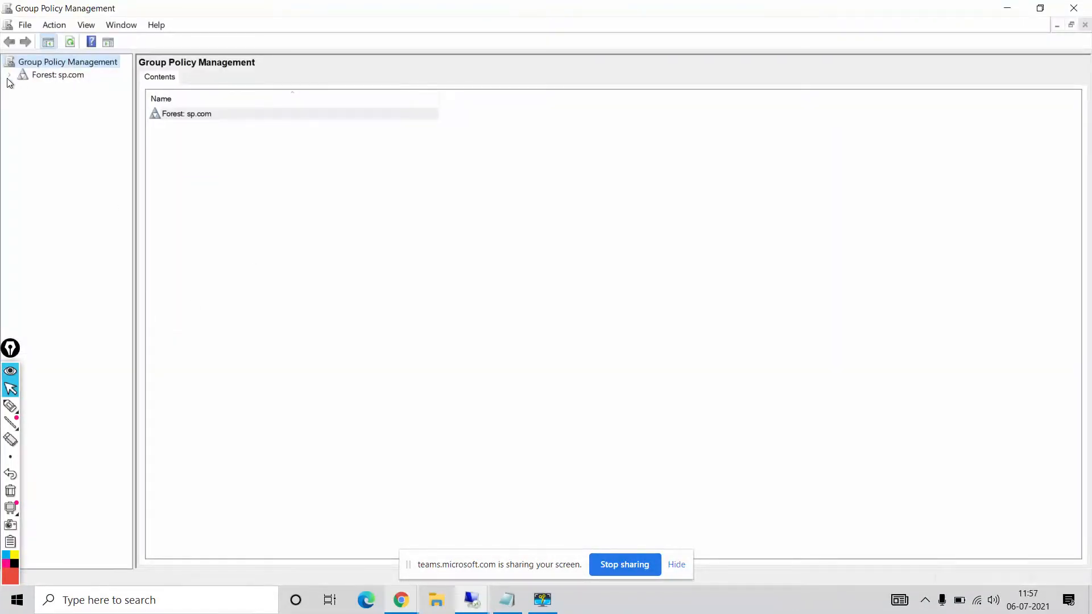
pyautogui.click(9, 75)
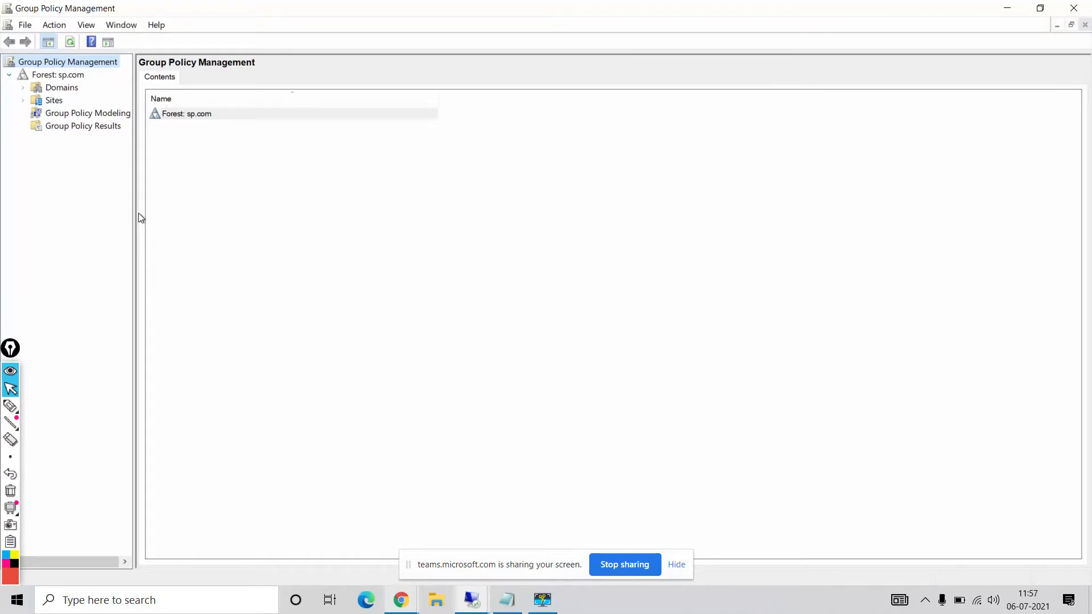
pyautogui.moveTo(134, 213); pyautogui.dragTo(264, 222)
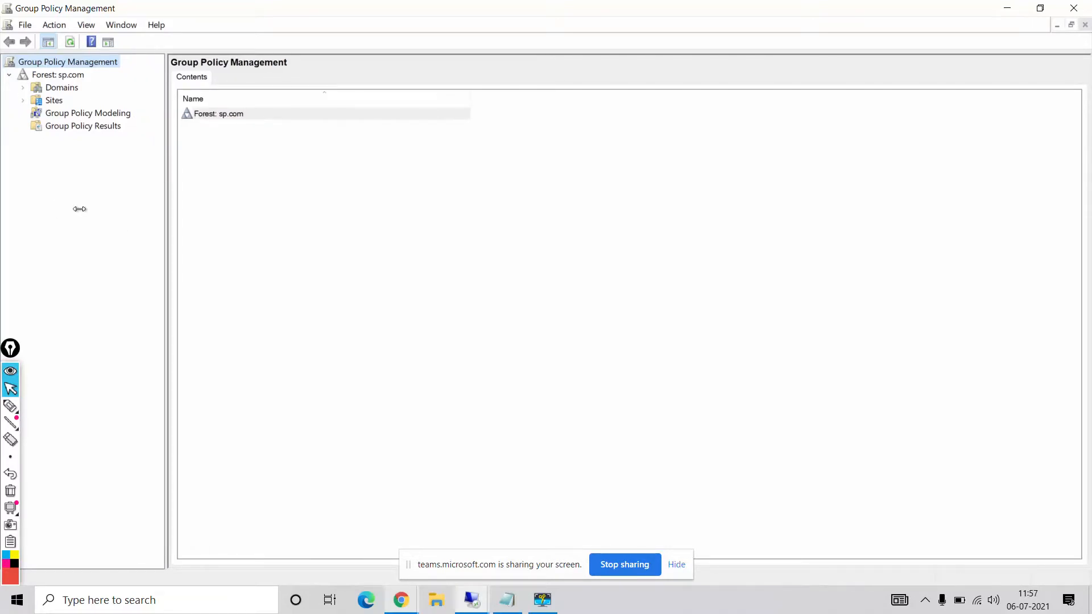
pyautogui.moveTo(80, 209); pyautogui.dragTo(212, 197)
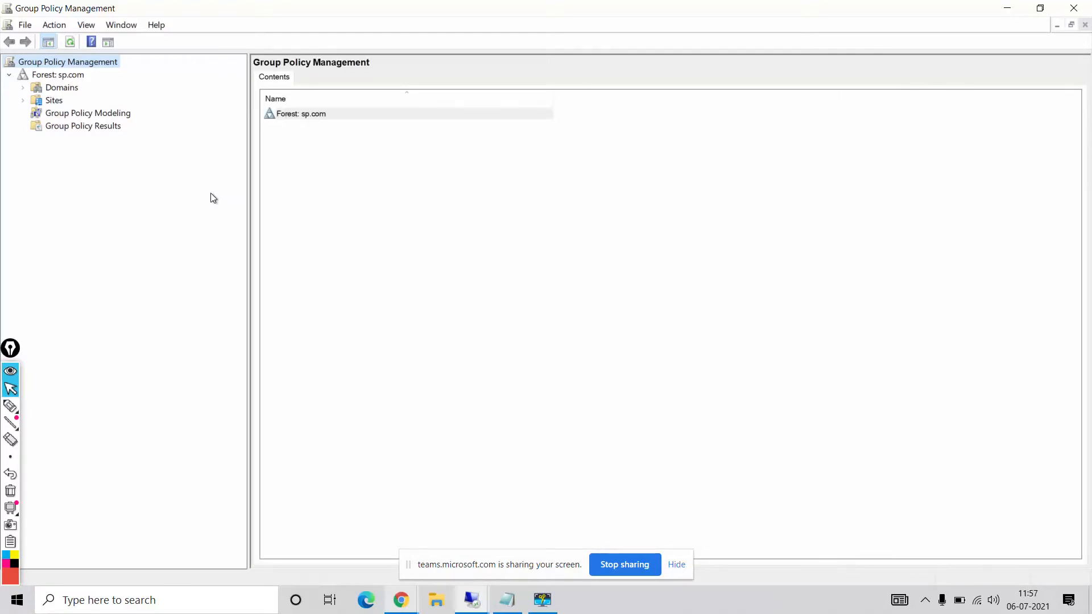
pyautogui.click(22, 88)
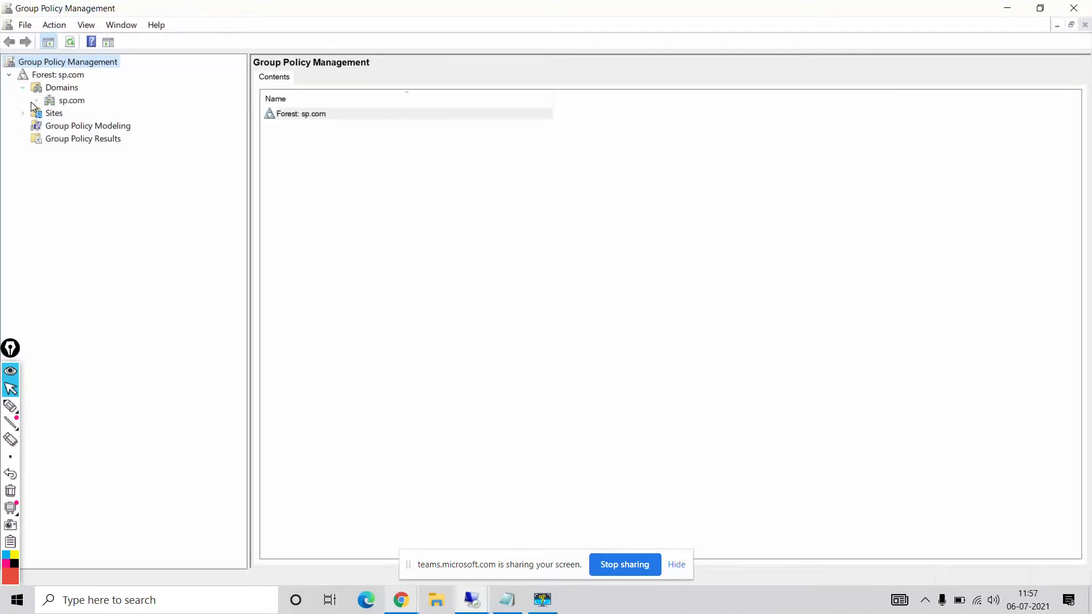
pyautogui.click(36, 101)
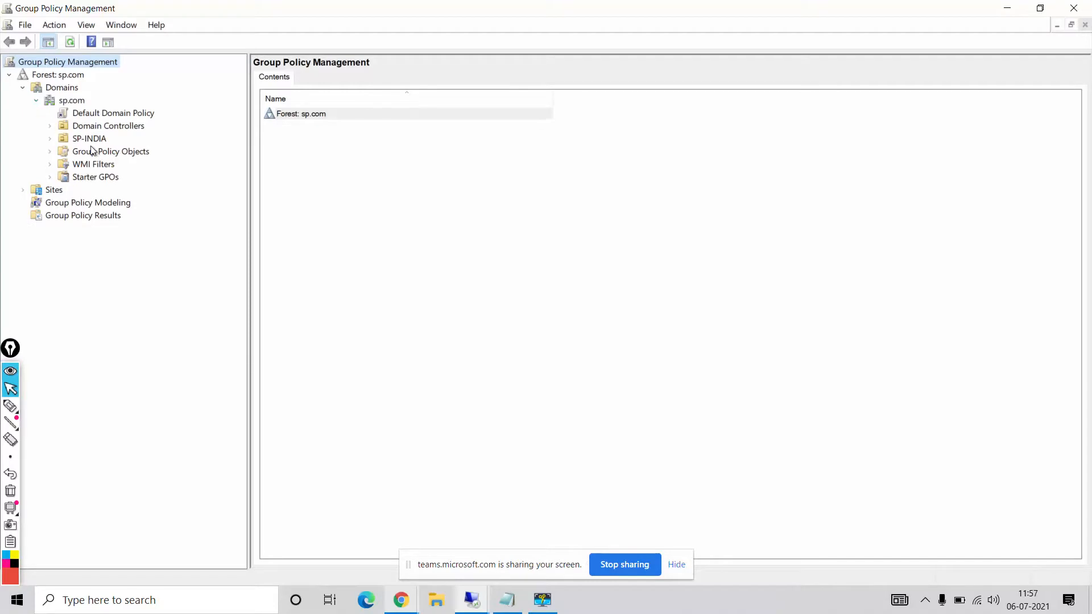
pyautogui.click(50, 139)
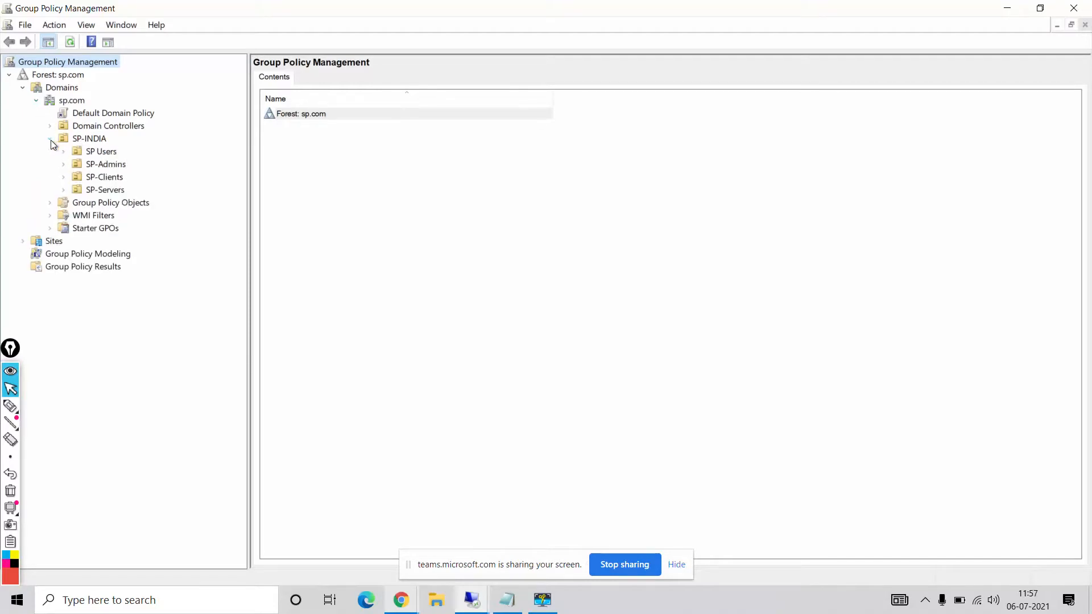
# Create a GPO named "SCCM Firewall Client Rules" linked to the SP-Clients organizational unit and expand that unit
pyautogui.click(120, 178)
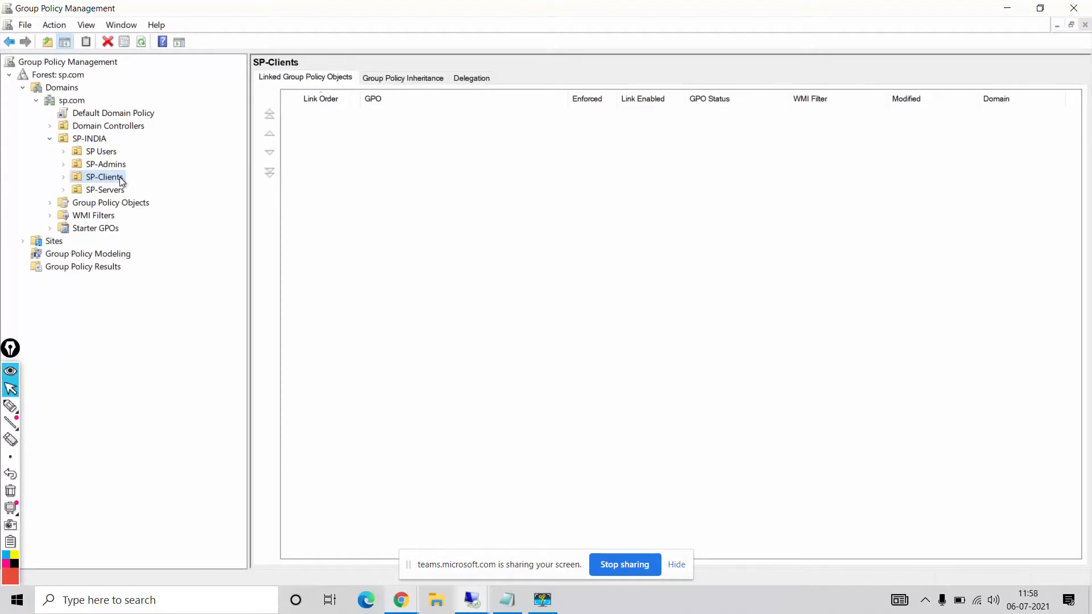
pyautogui.rightClick(120, 178)
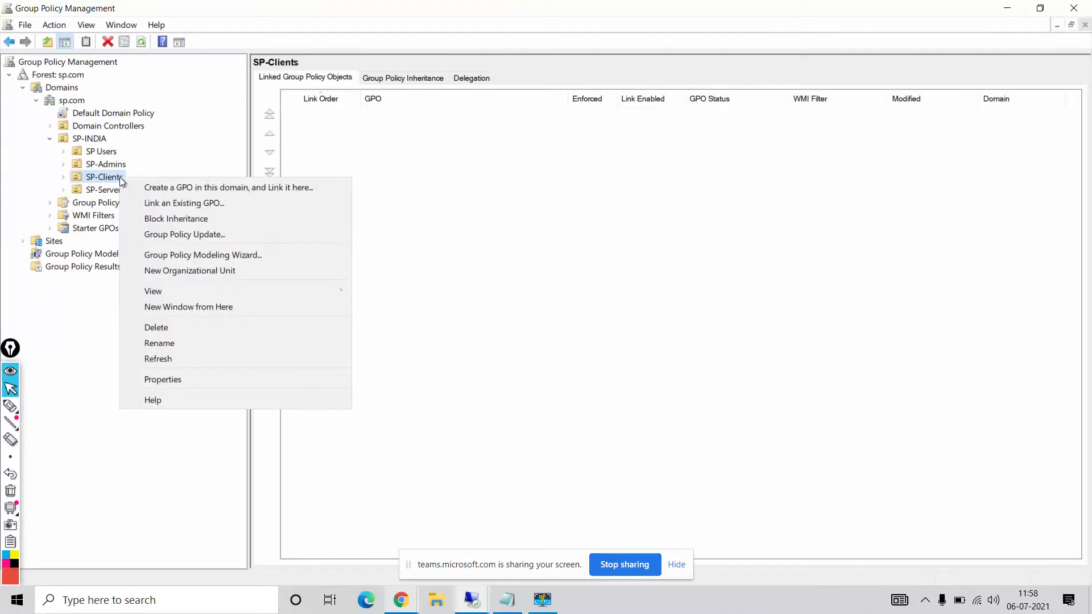
pyautogui.click(151, 187)
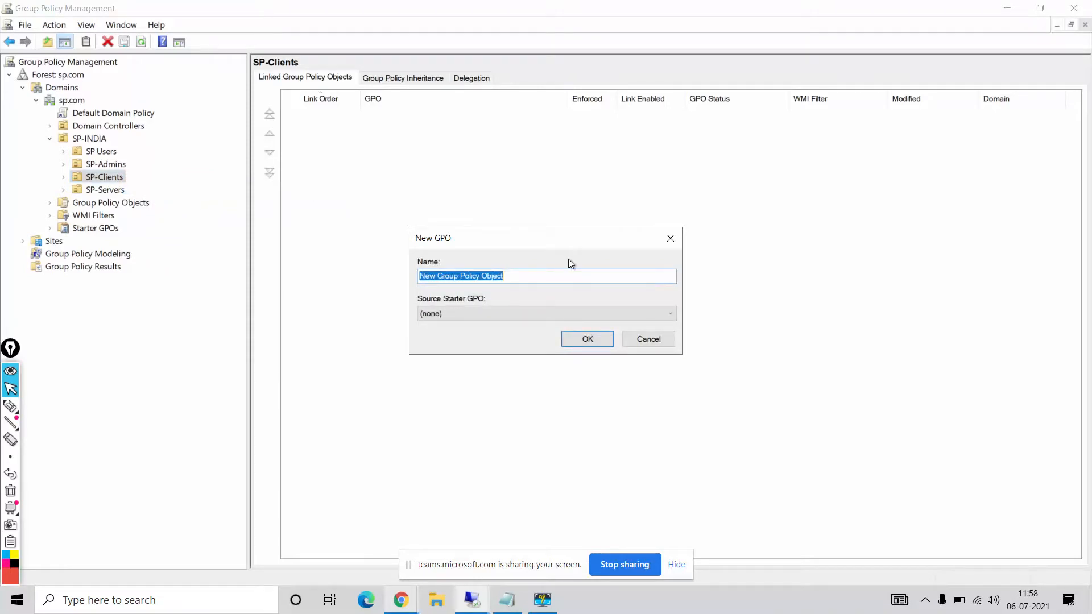
pyautogui.write('SC')
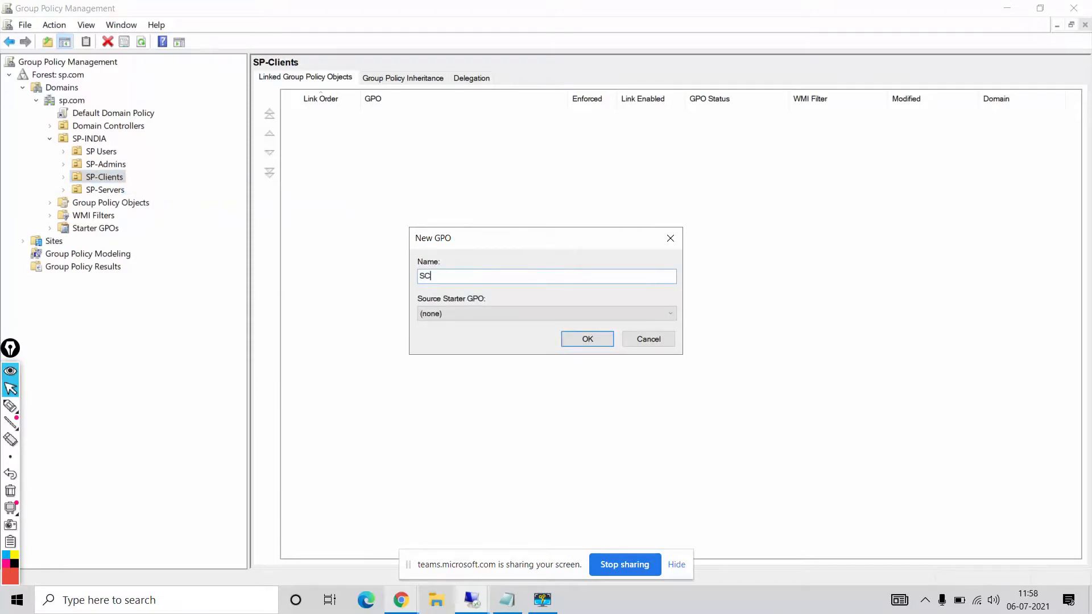
pyautogui.write('CM Firewall Client Rules')
pyautogui.click(581, 339)
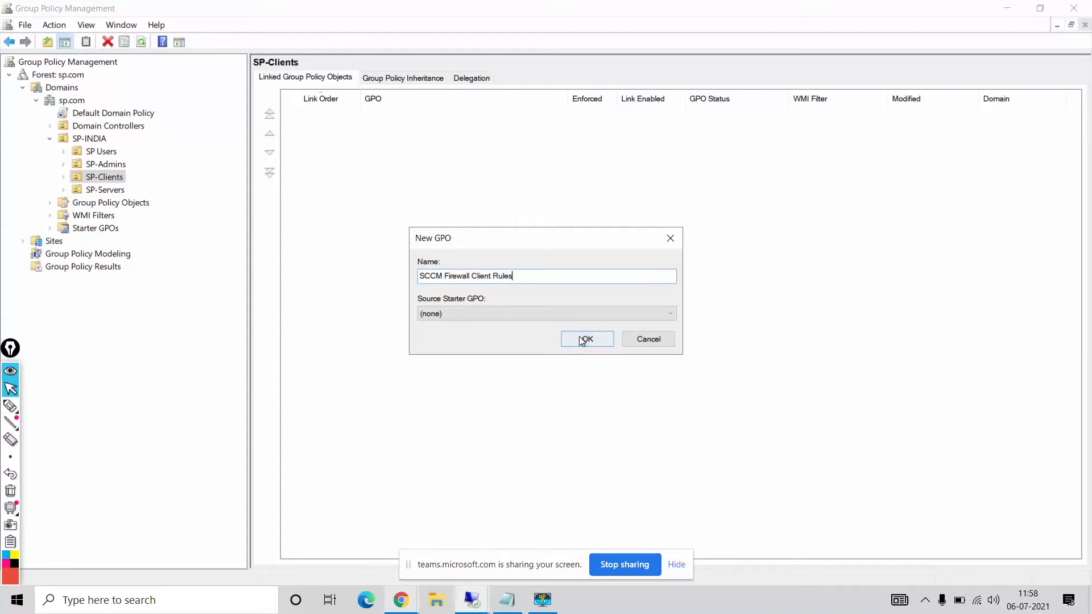
pyautogui.click(64, 176)
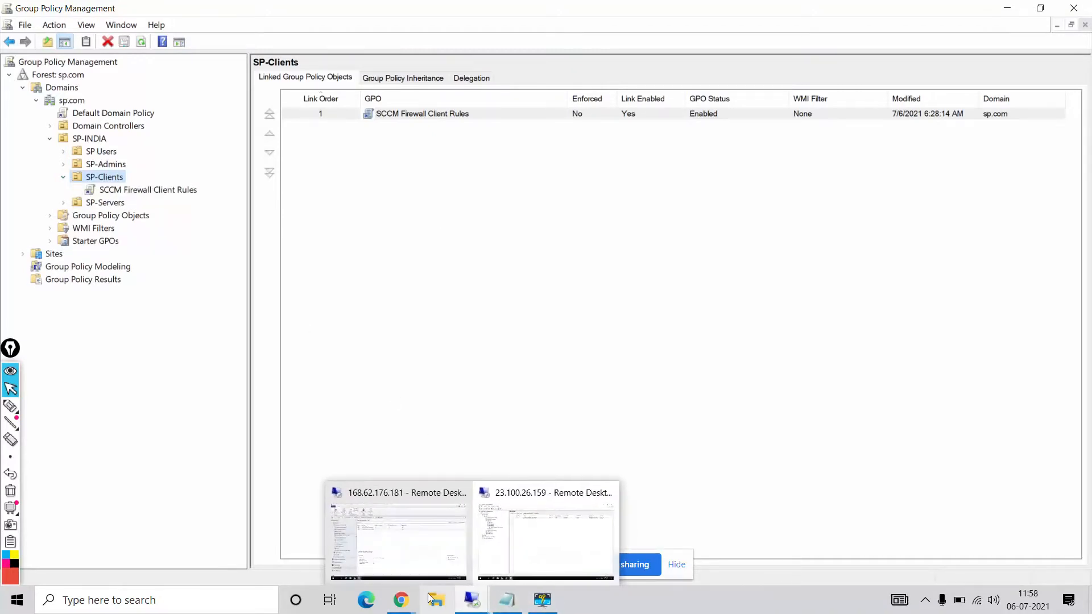
# Mute and unmute the microphone in the Teams meeting, then minimize the browser
pyautogui.click(298, 534)
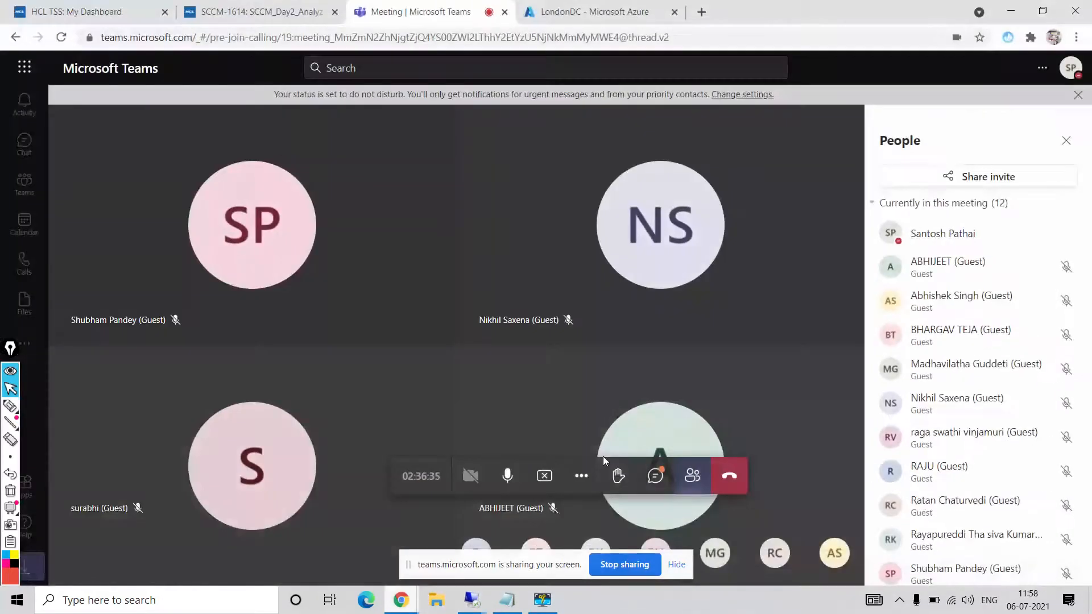
pyautogui.click(508, 480)
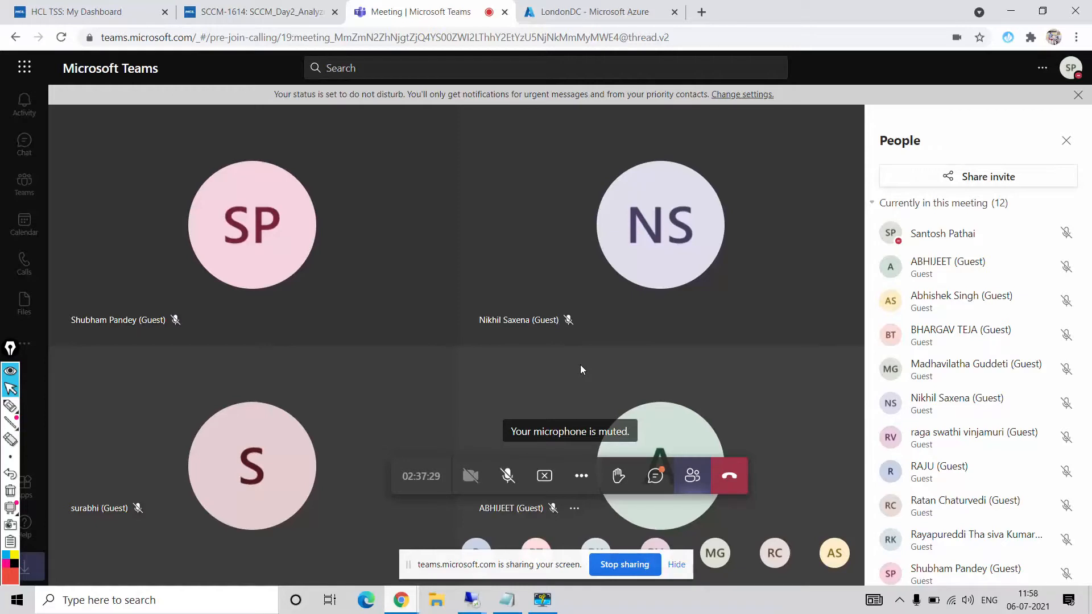
pyautogui.click(507, 476)
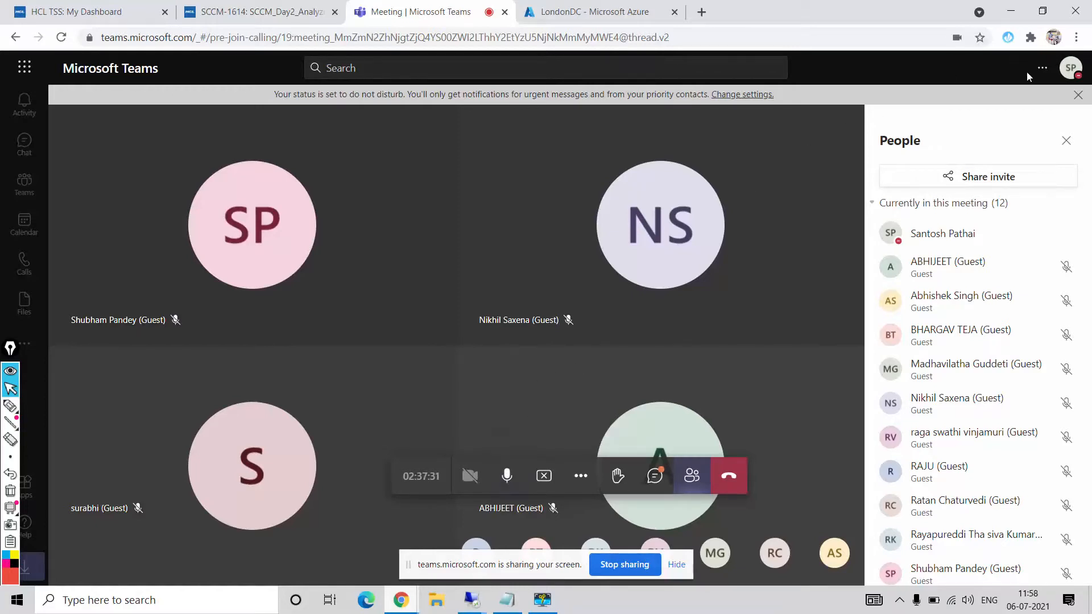
pyautogui.click(1010, 11)
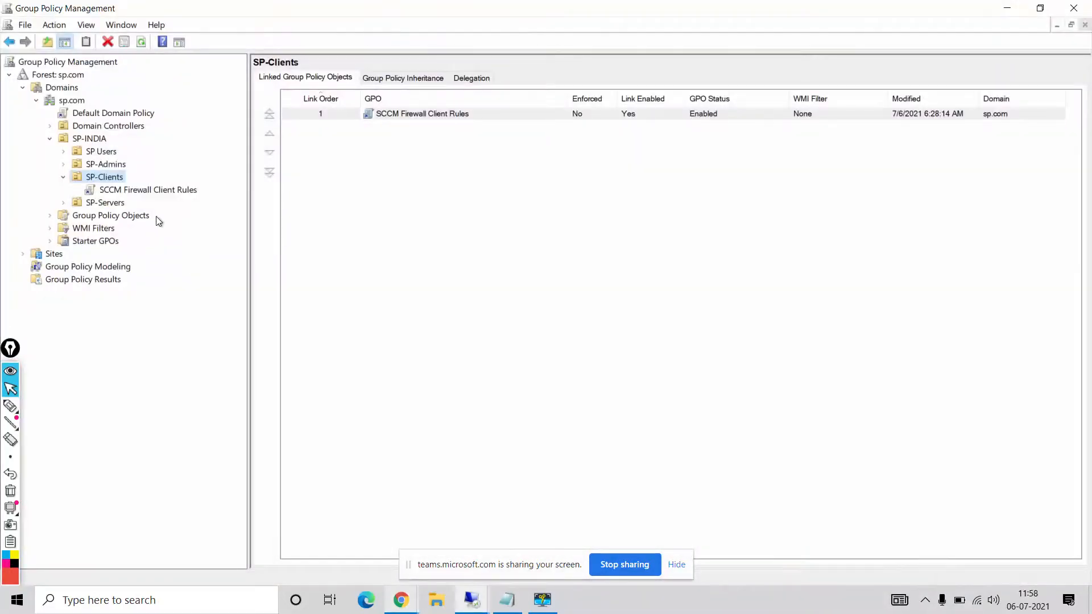
# Select the SCCM Firewall Client Rules link under SP-Clients and acknowledge the GPO link message
pyautogui.click(149, 189)
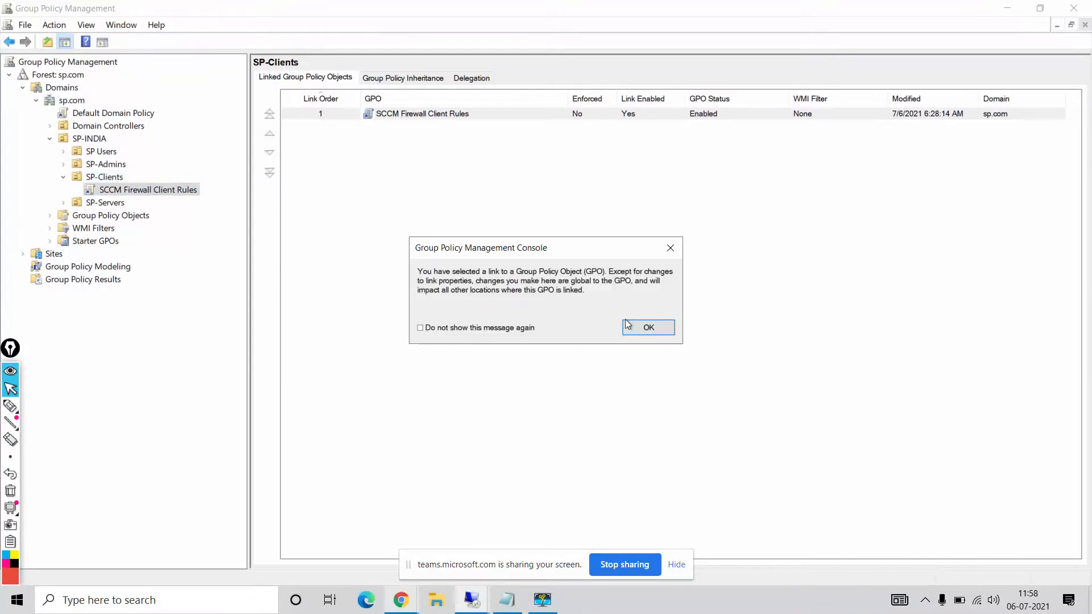
pyautogui.click(654, 332)
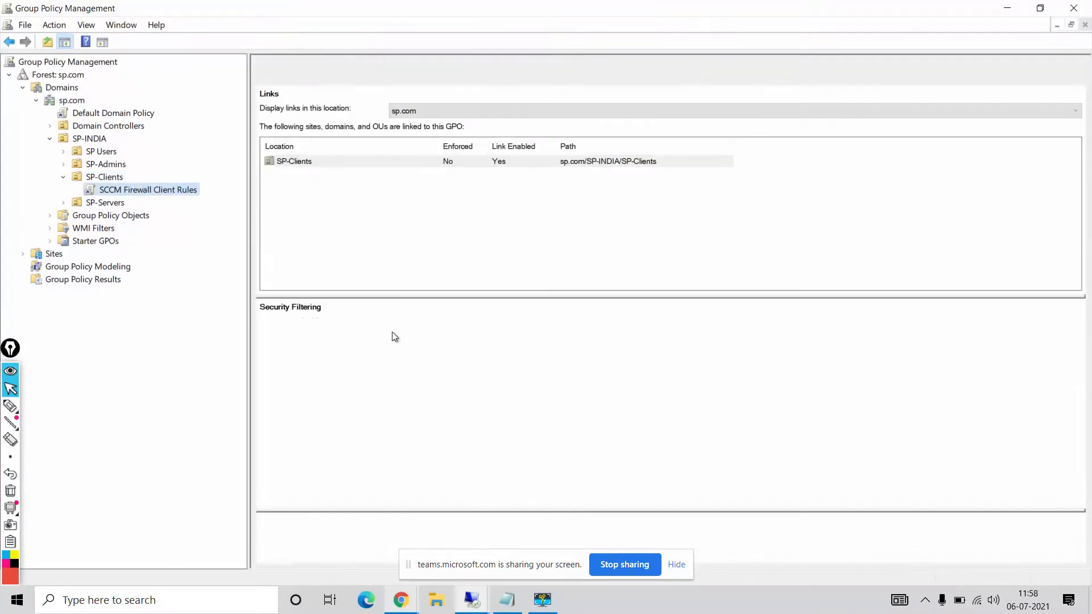
# Switch to the Pre-requisites.txt notes and review the inbound firewall rules listed for the DC in Step15
pyautogui.click(507, 599)
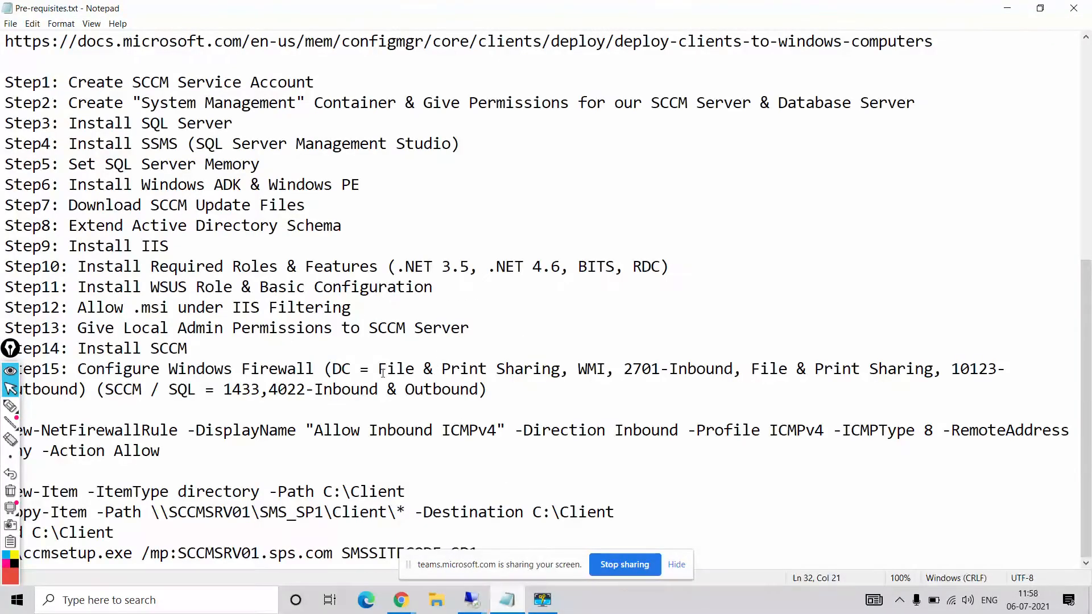
pyautogui.moveTo(383, 373); pyautogui.dragTo(733, 370)
pyautogui.click(577, 368)
pyautogui.moveTo(624, 368); pyautogui.dragTo(663, 371)
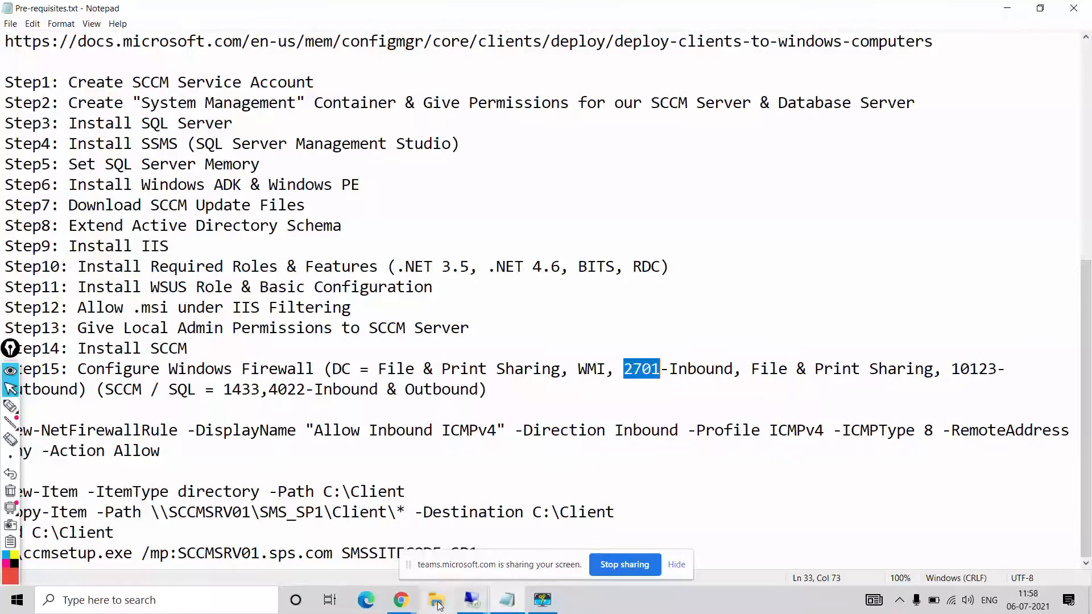
# Switch to Group Policy Management and open the SCCM Firewall Client Rules GPO for editing in a maximized editor window
pyautogui.moveTo(472, 600)
pyautogui.click(407, 538)
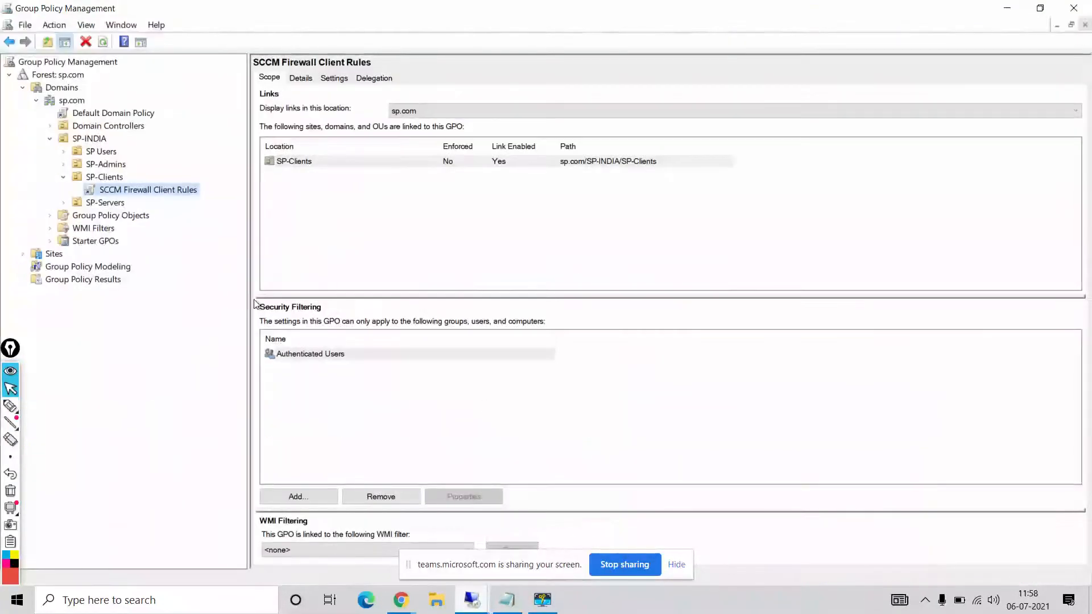
pyautogui.rightClick(158, 193)
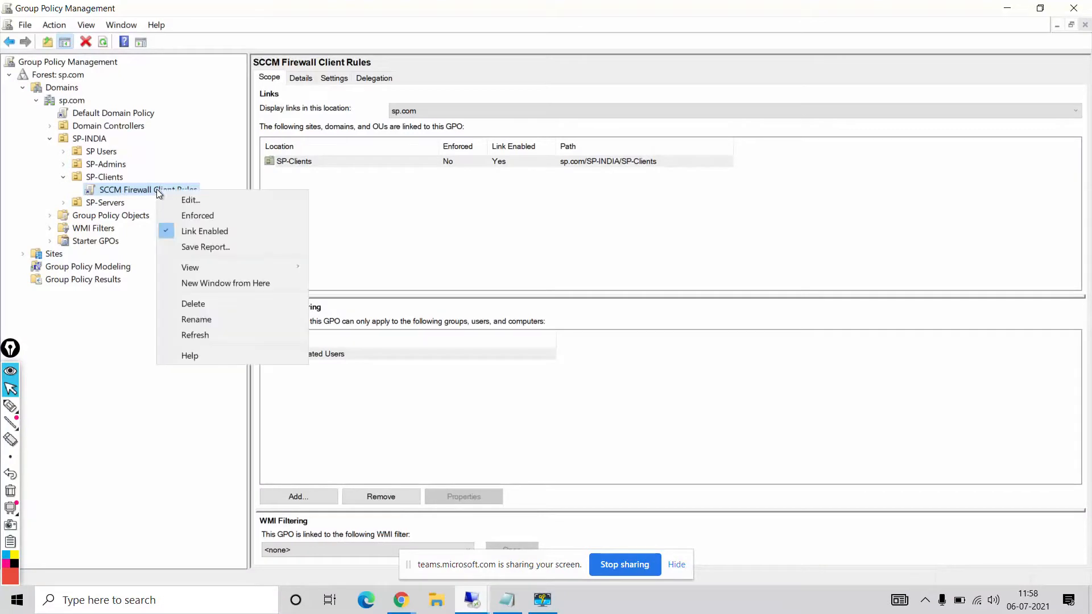
pyautogui.click(183, 197)
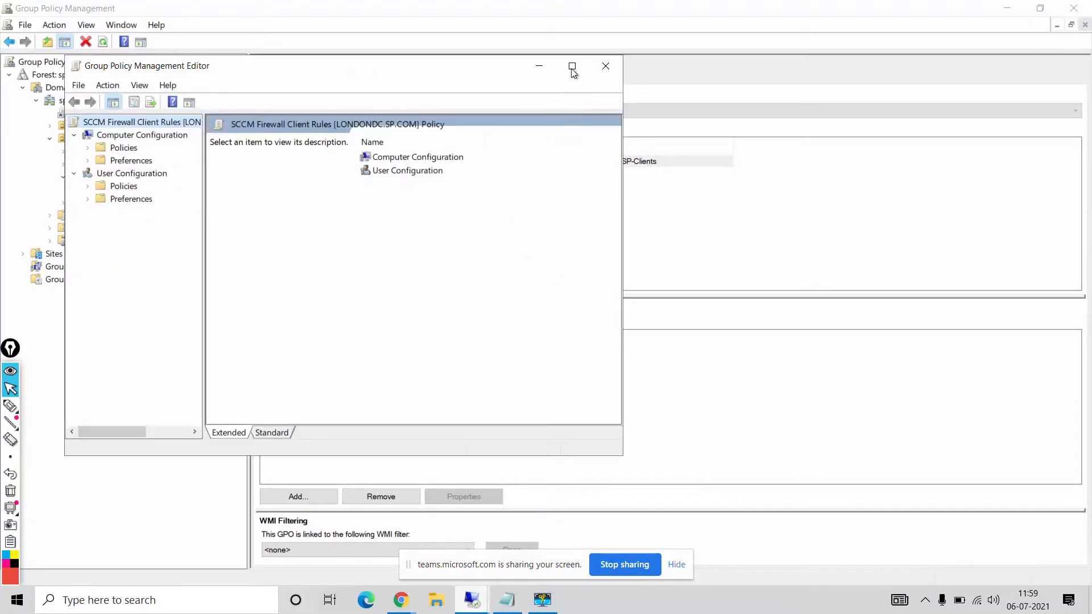
pyautogui.click(572, 68)
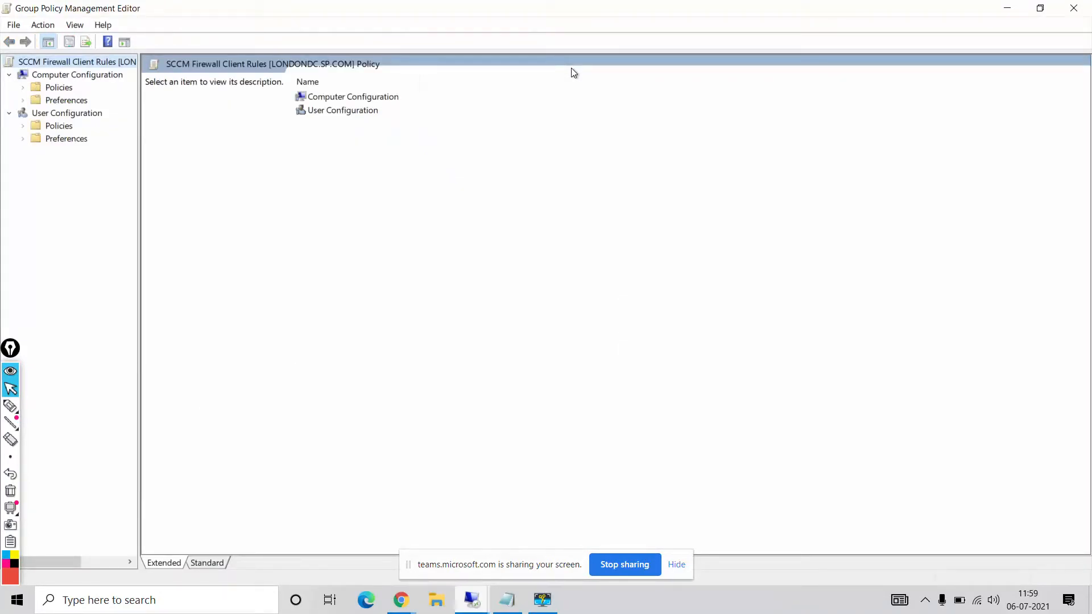
# Show the Inbound Rules of Windows Defender Firewall with Advanced Security under the Computer Configuration security settings, widening the tree to read the names
pyautogui.click(23, 88)
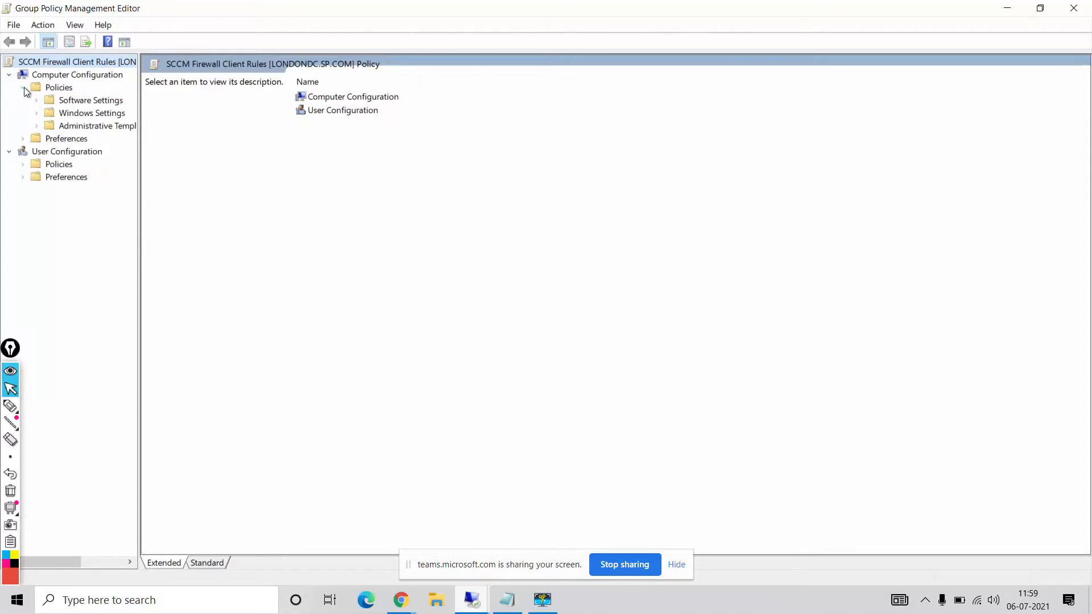
pyautogui.click(36, 112)
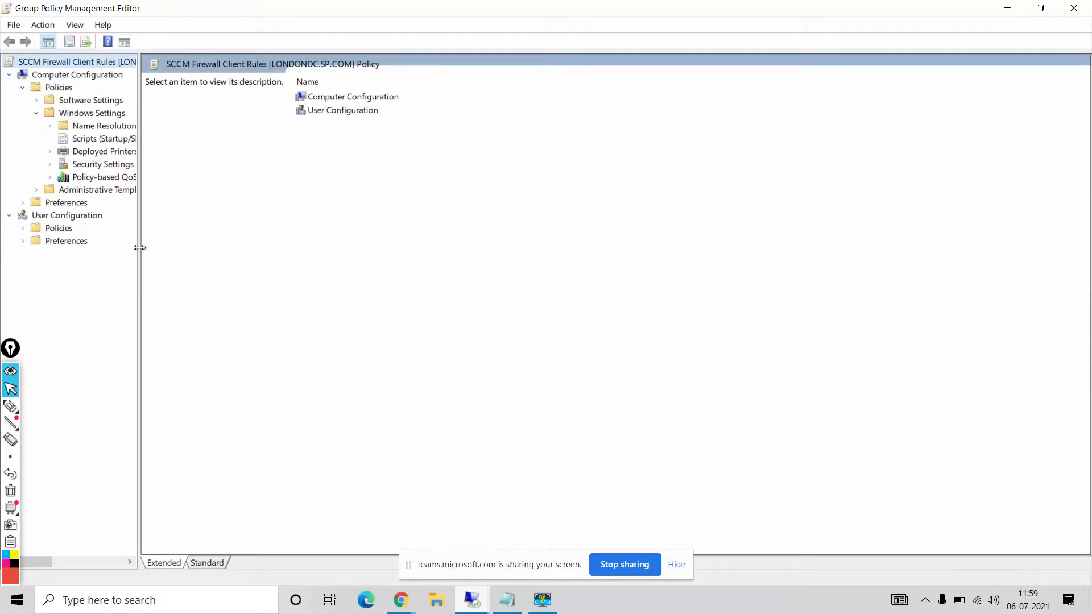
pyautogui.moveTo(139, 247); pyautogui.dragTo(226, 248)
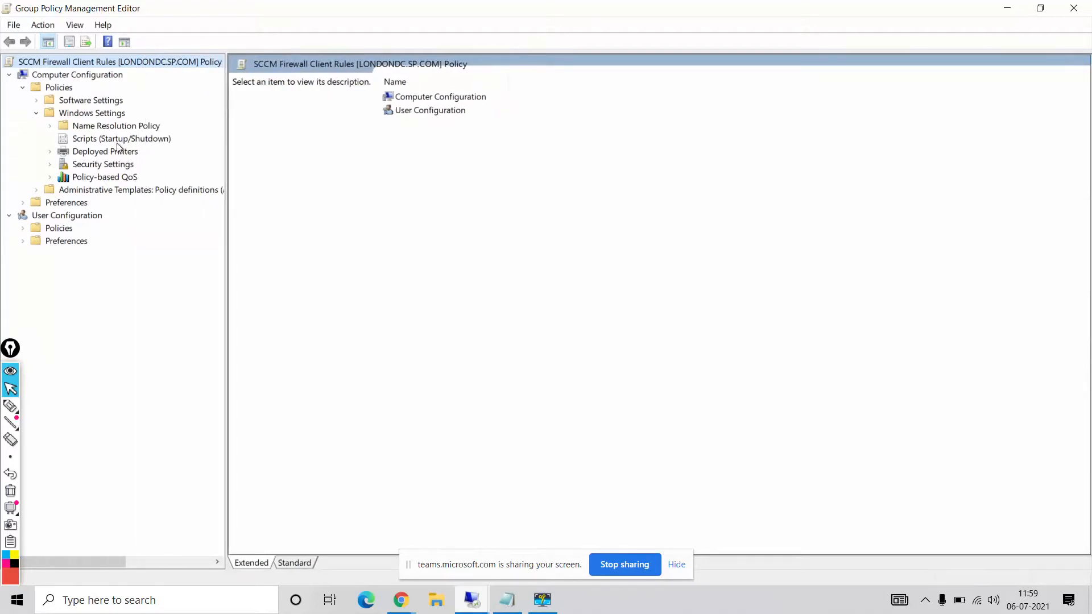
pyautogui.click(52, 166)
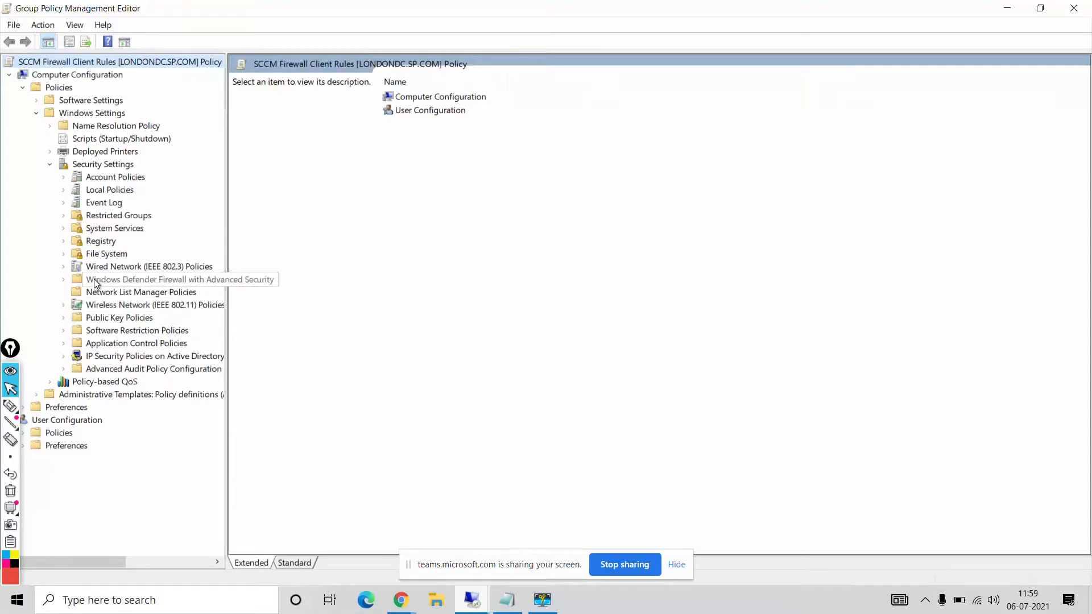
pyautogui.click(67, 279)
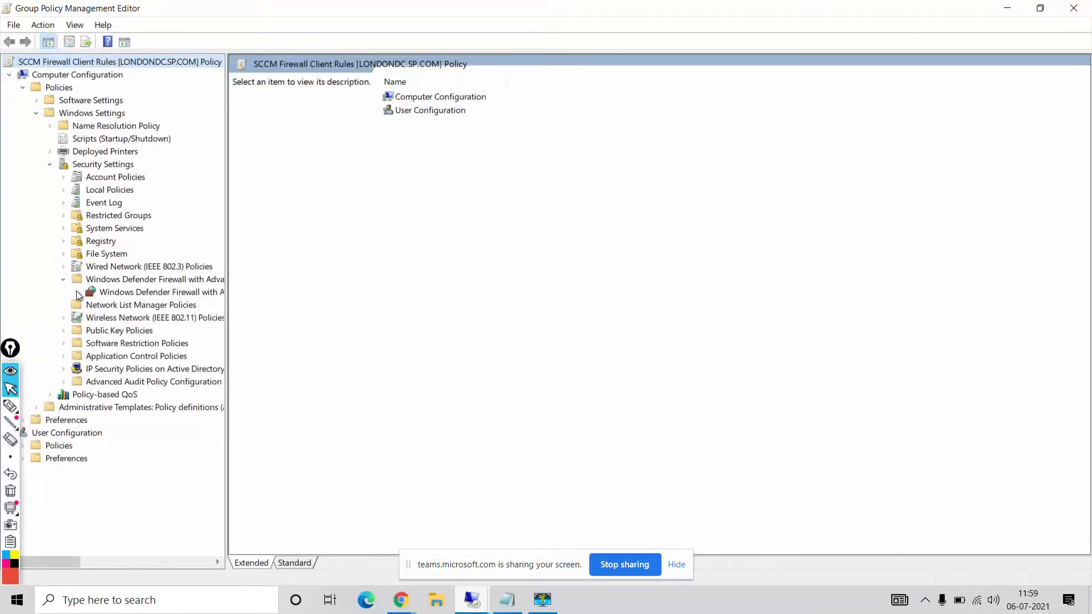
pyautogui.click(76, 291)
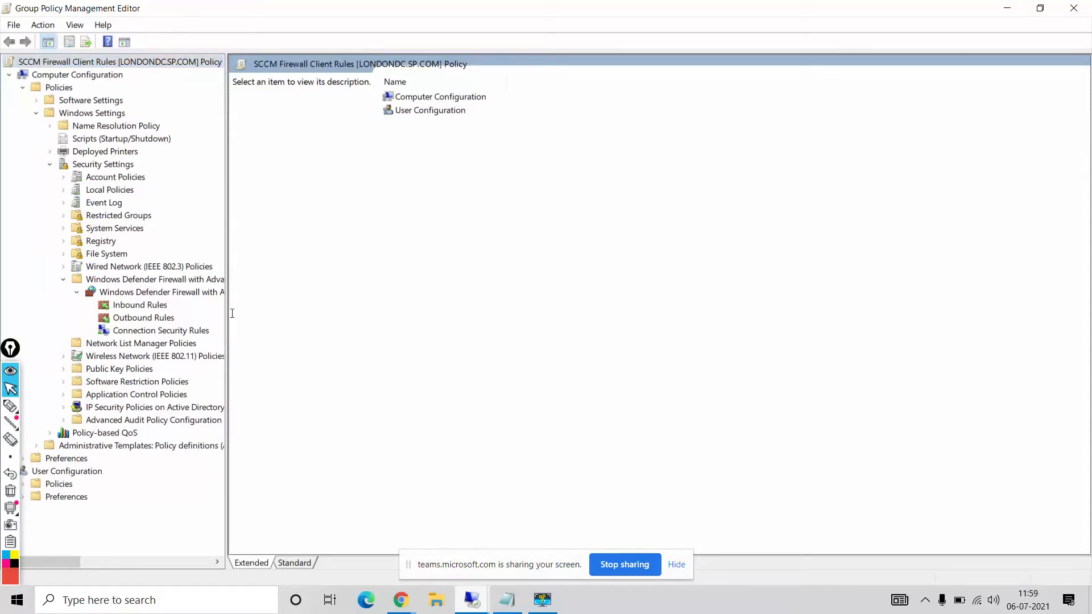
pyautogui.moveTo(225, 313); pyautogui.dragTo(321, 310)
pyautogui.click(157, 306)
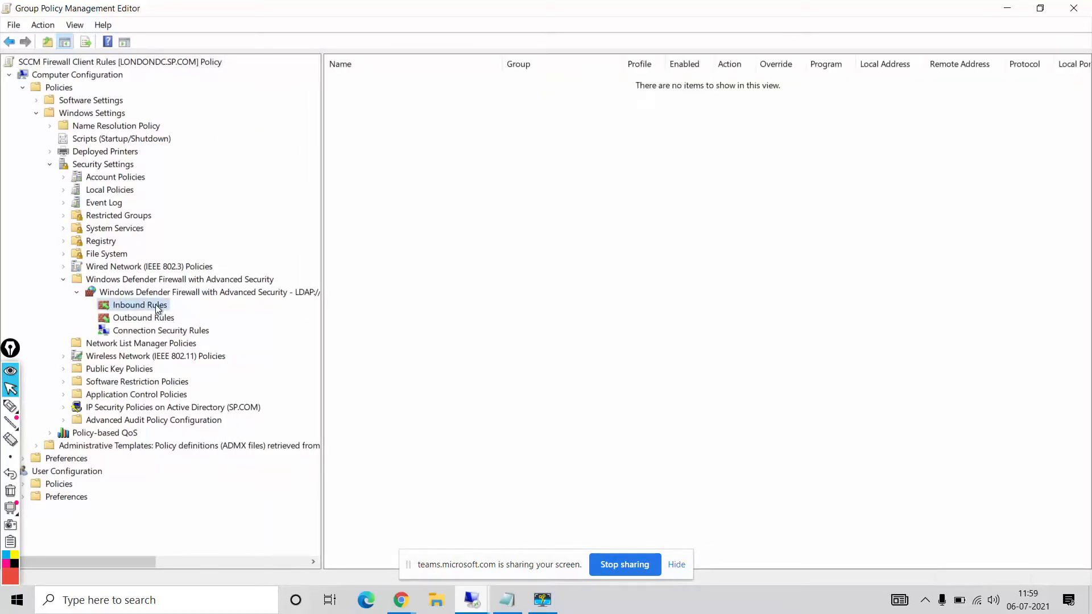
# Create the predefined File and Printer Sharing inbound rules with all listed rules included and the connection allowed
pyautogui.rightClick(158, 307)
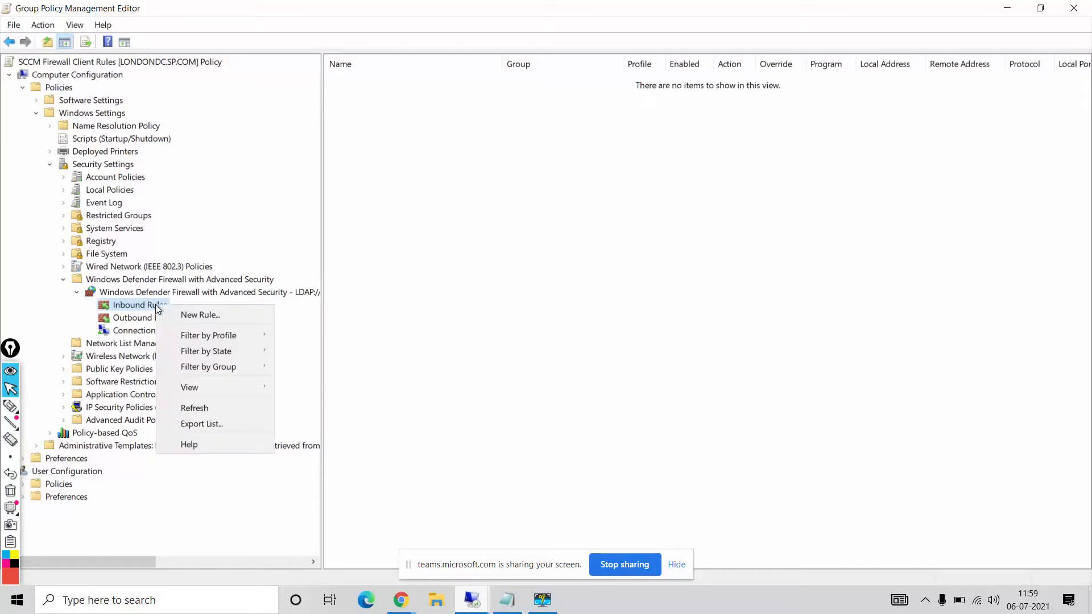
pyautogui.click(195, 317)
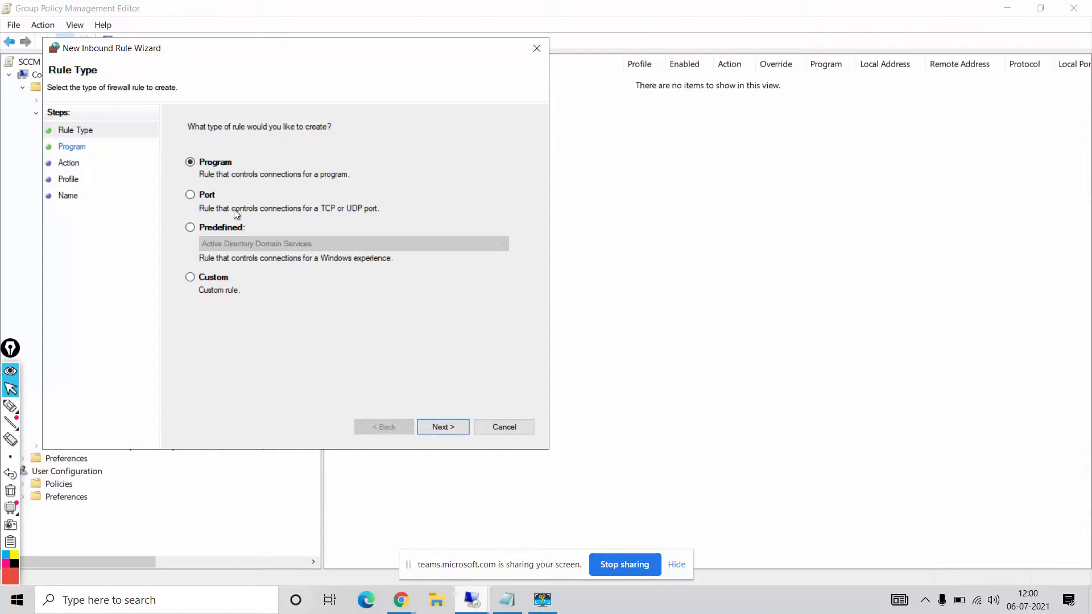
pyautogui.click(190, 227)
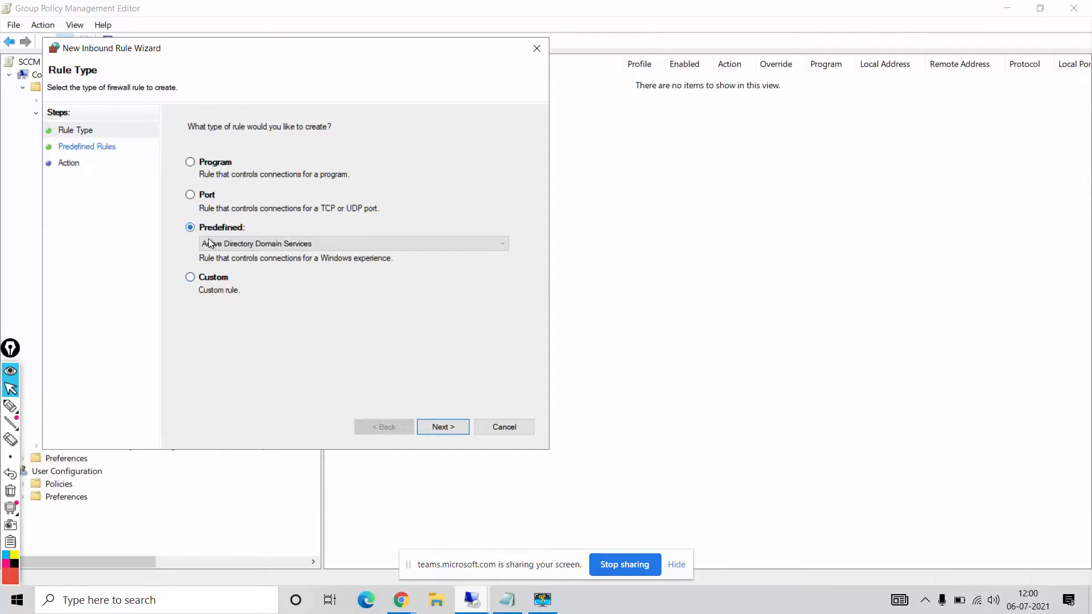
pyautogui.click(233, 245)
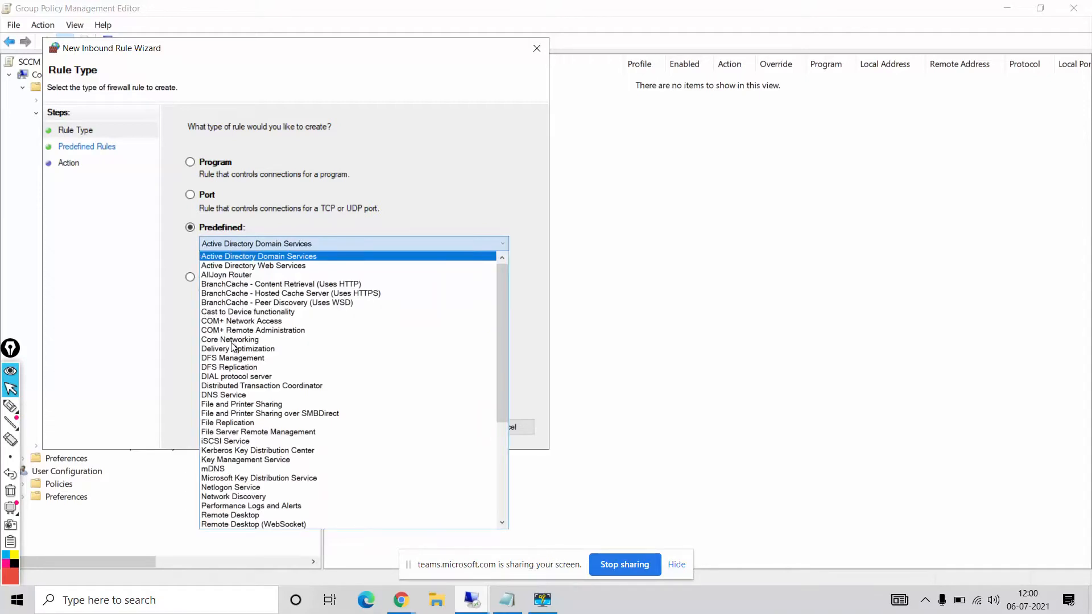
pyautogui.click(241, 405)
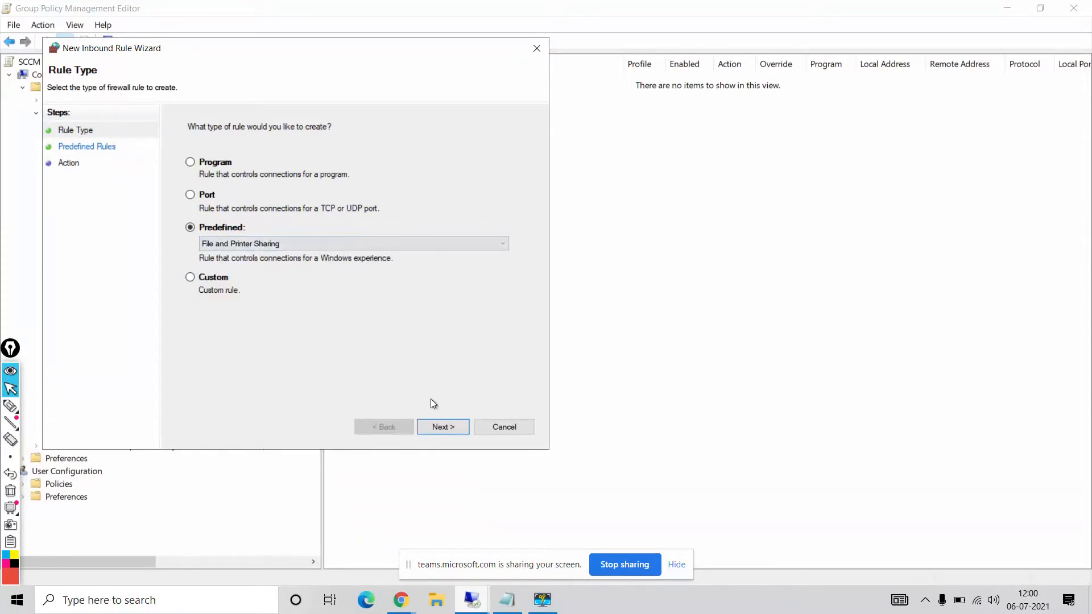
pyautogui.click(437, 427)
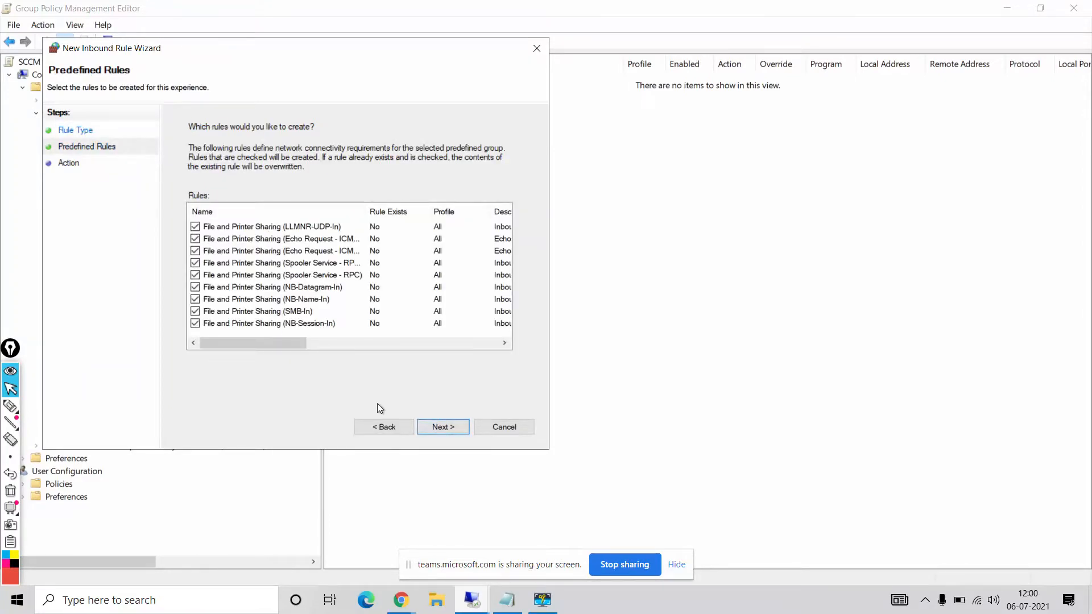
pyautogui.click(443, 428)
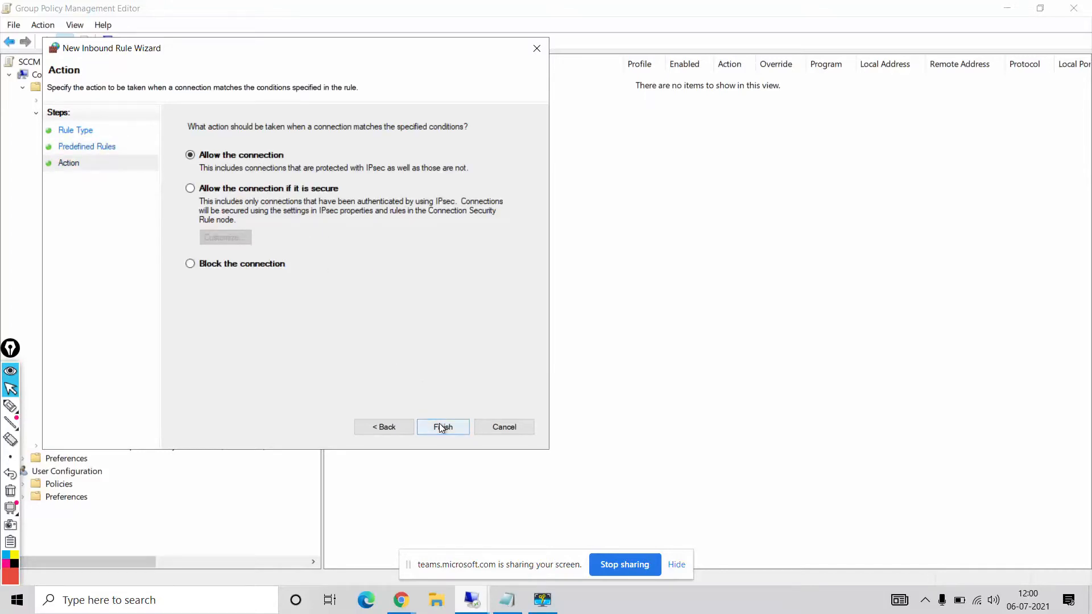
pyautogui.press('Return')
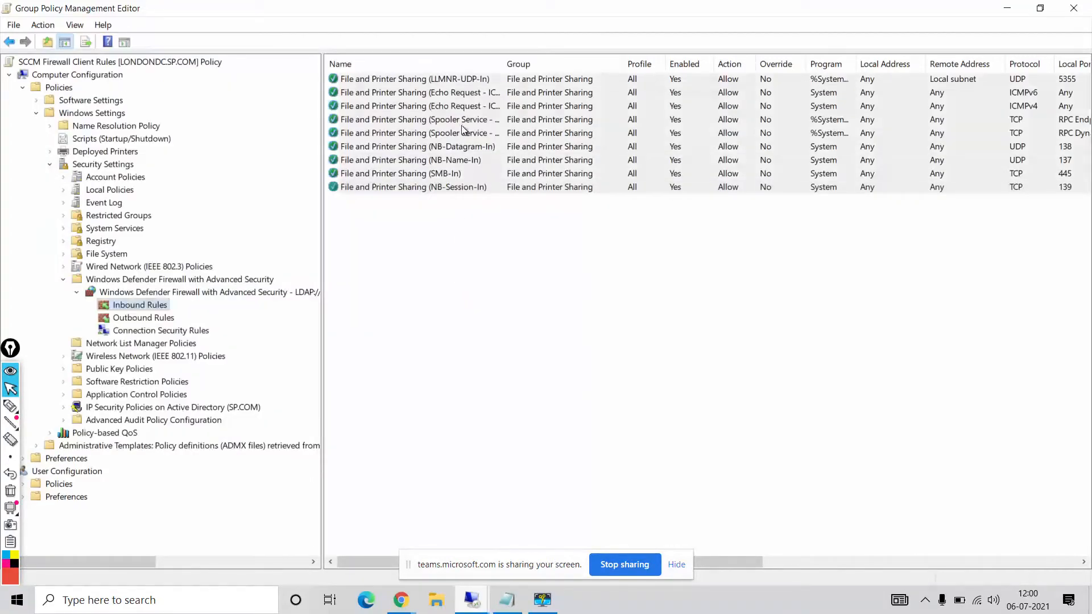
# Add the predefined Windows Management Instrumentation (WMI) inbound rules, keeping all listed rules and allowing the connection
pyautogui.rightClick(151, 307)
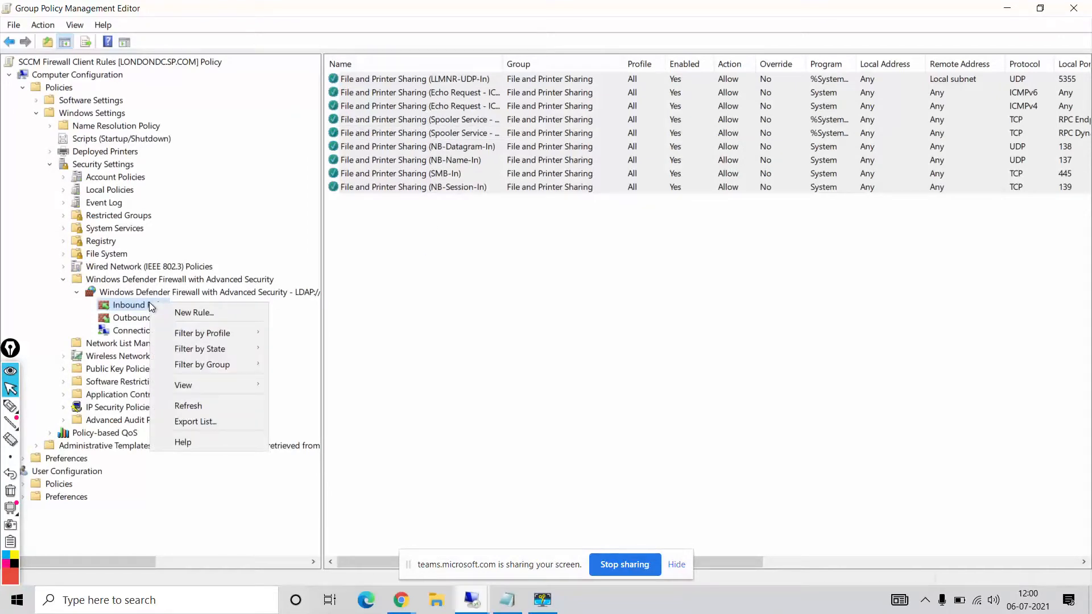
pyautogui.click(180, 313)
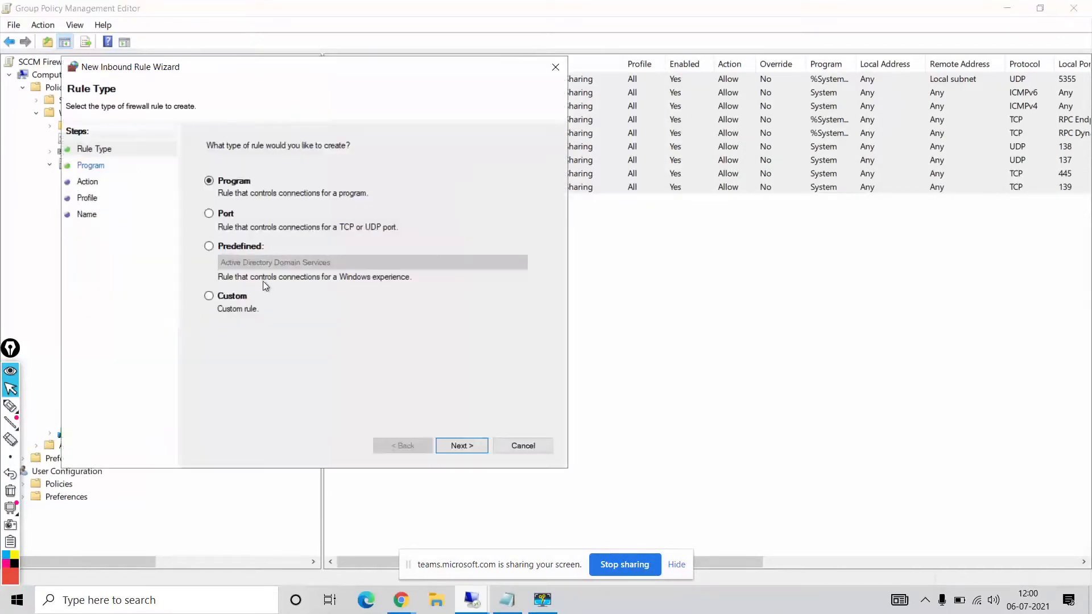
pyautogui.click(244, 247)
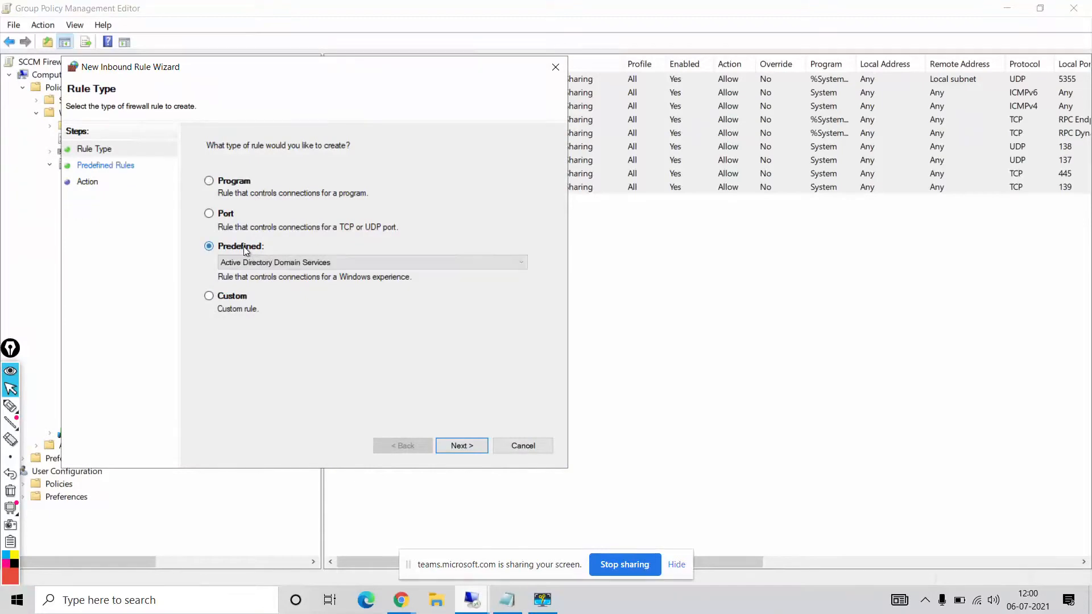
pyautogui.click(299, 261)
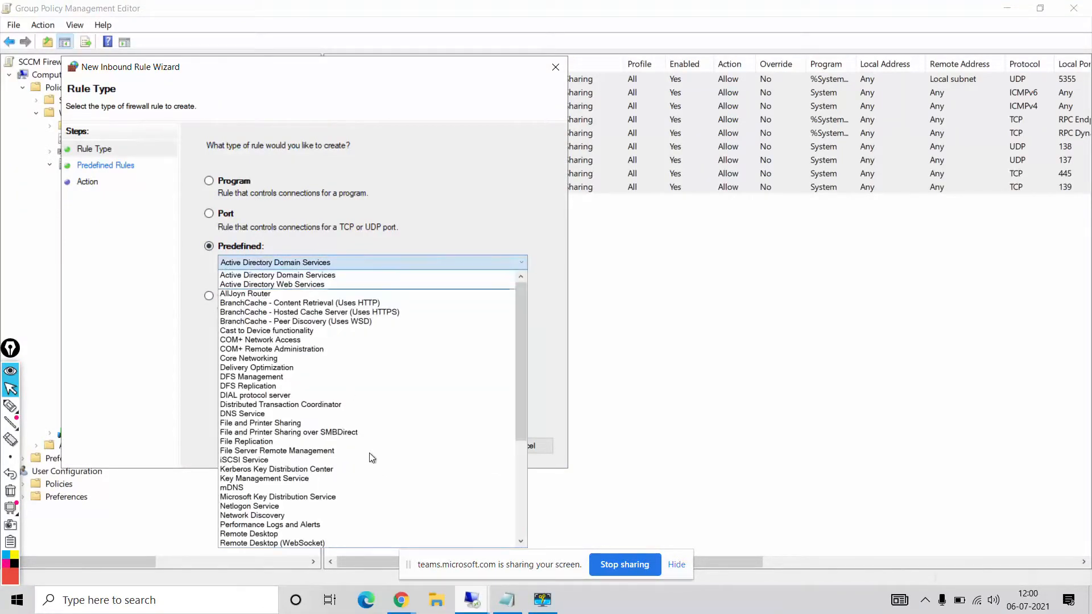
pyautogui.scroll(-6, 370, 454)
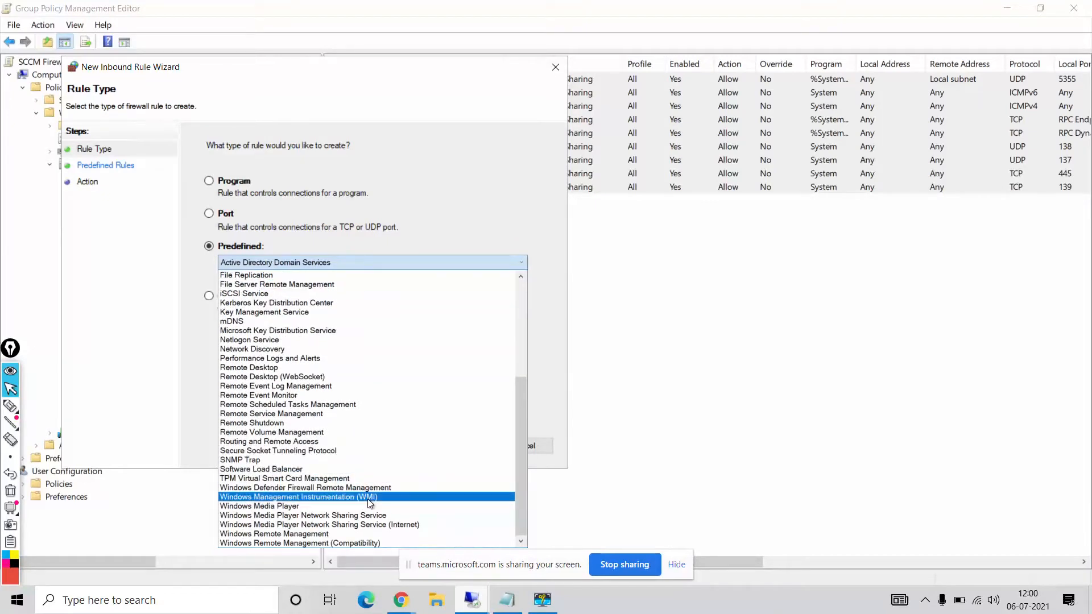
pyautogui.click(371, 497)
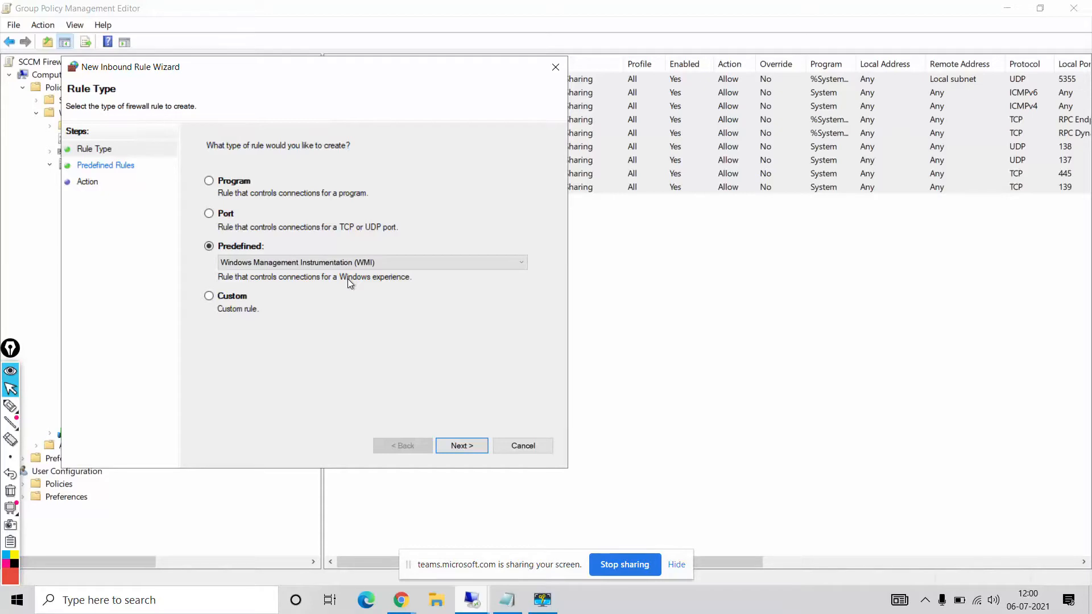
pyautogui.click(458, 446)
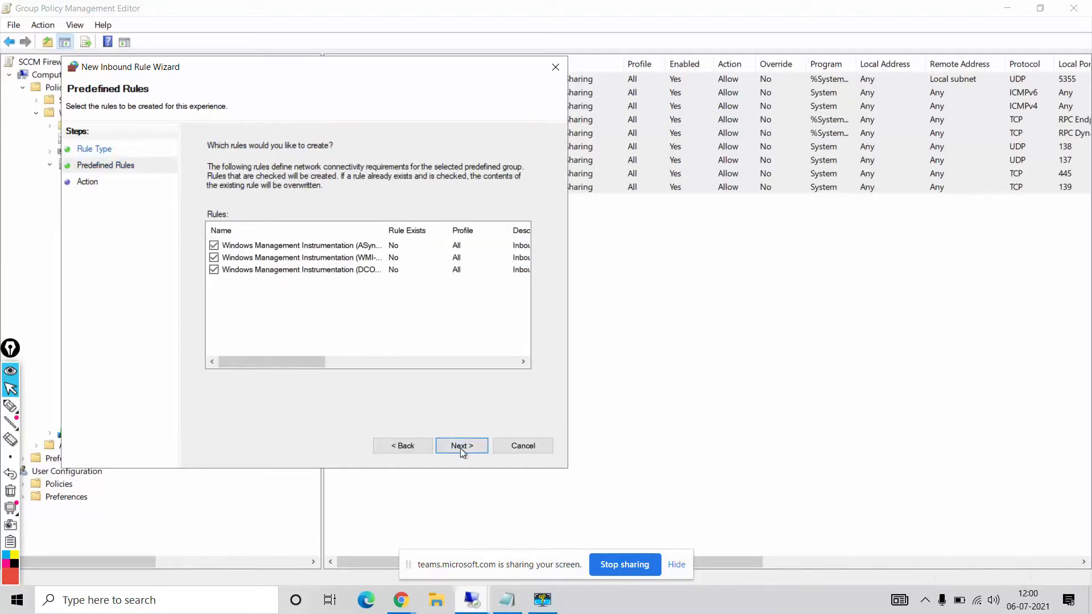
pyautogui.click(459, 447)
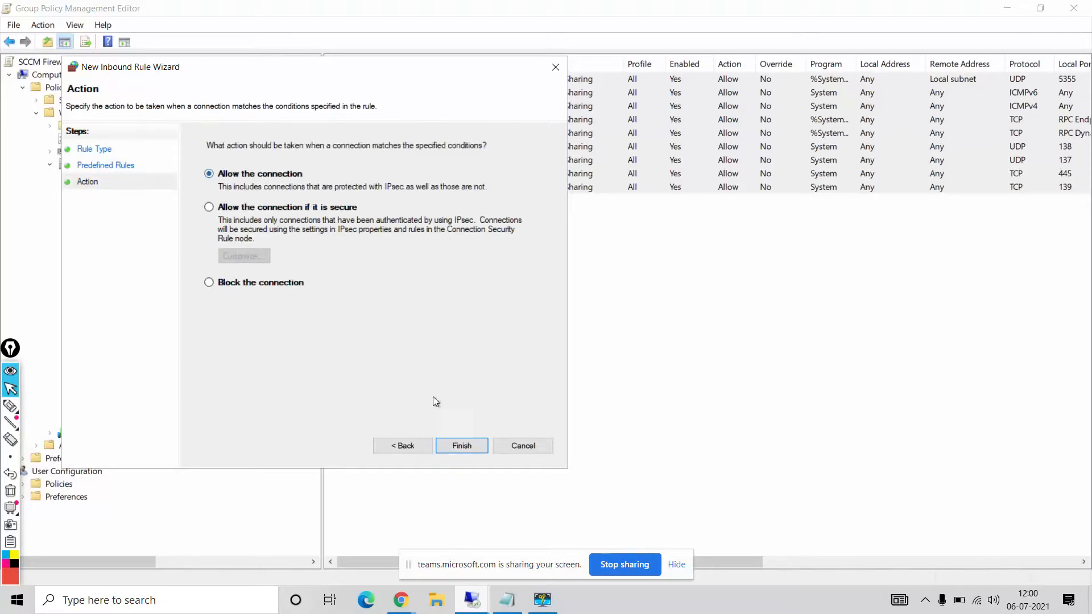
pyautogui.click(462, 445)
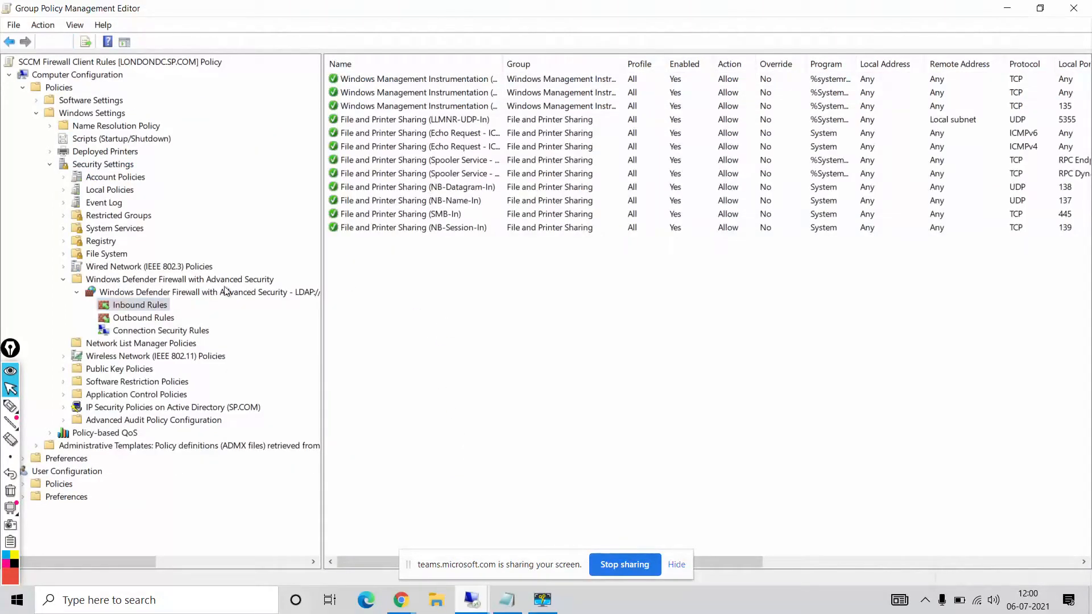
# Start a new inbound port rule for specific local TCP port 2701 that allows the connection
pyautogui.rightClick(140, 307)
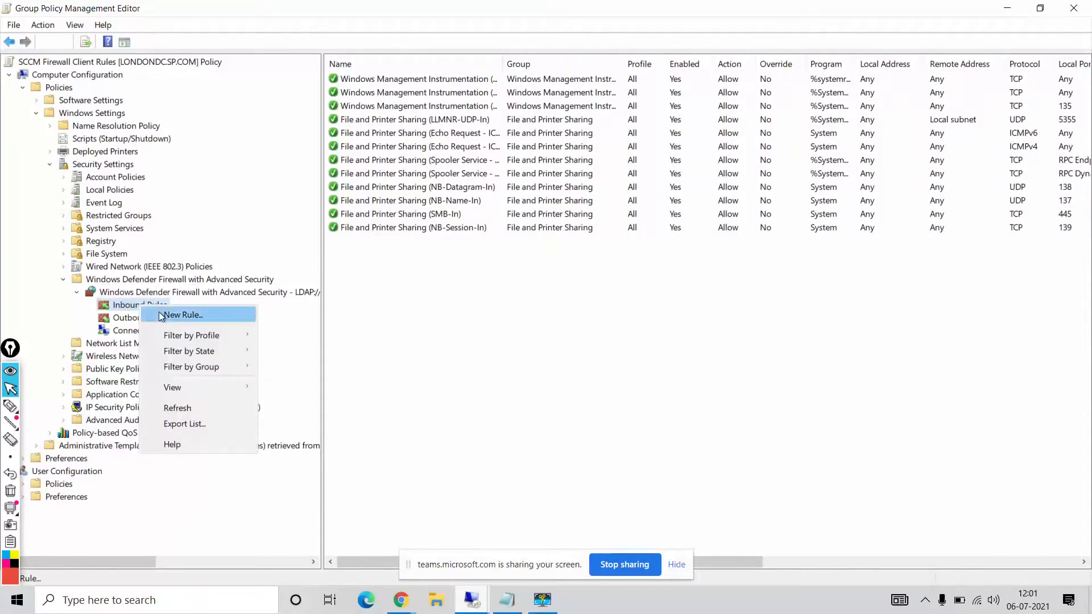
pyautogui.click(160, 312)
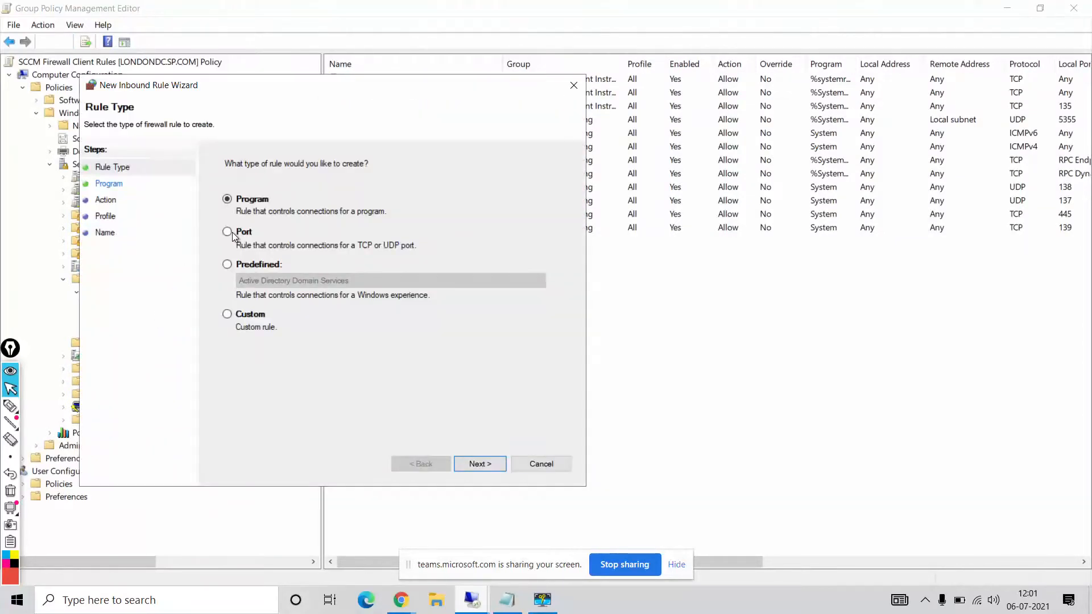
pyautogui.press('Down')
pyautogui.click(477, 461)
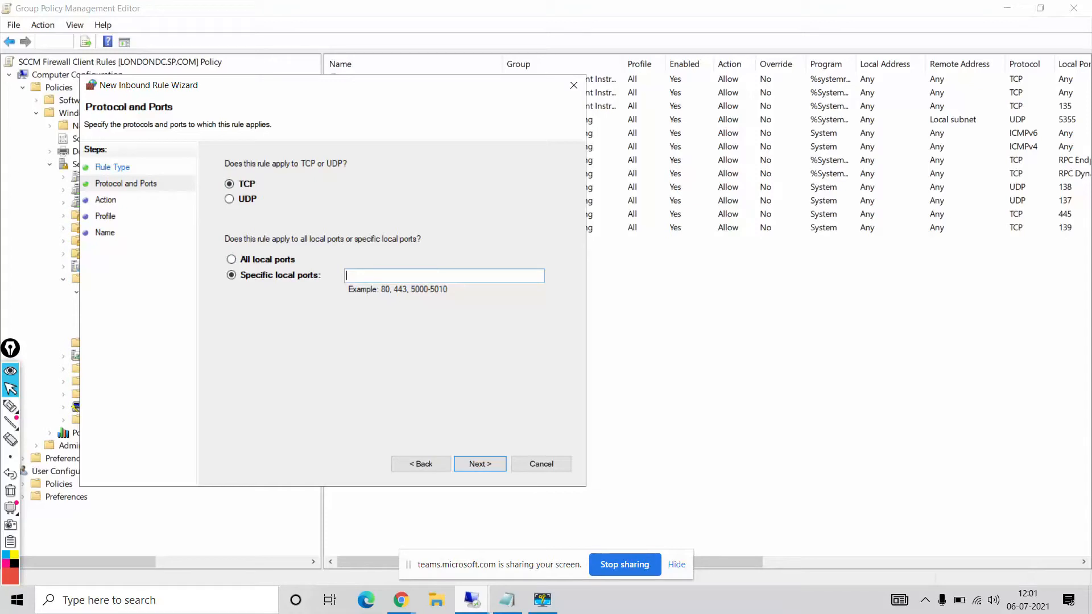
pyautogui.write('2701')
pyautogui.click(478, 466)
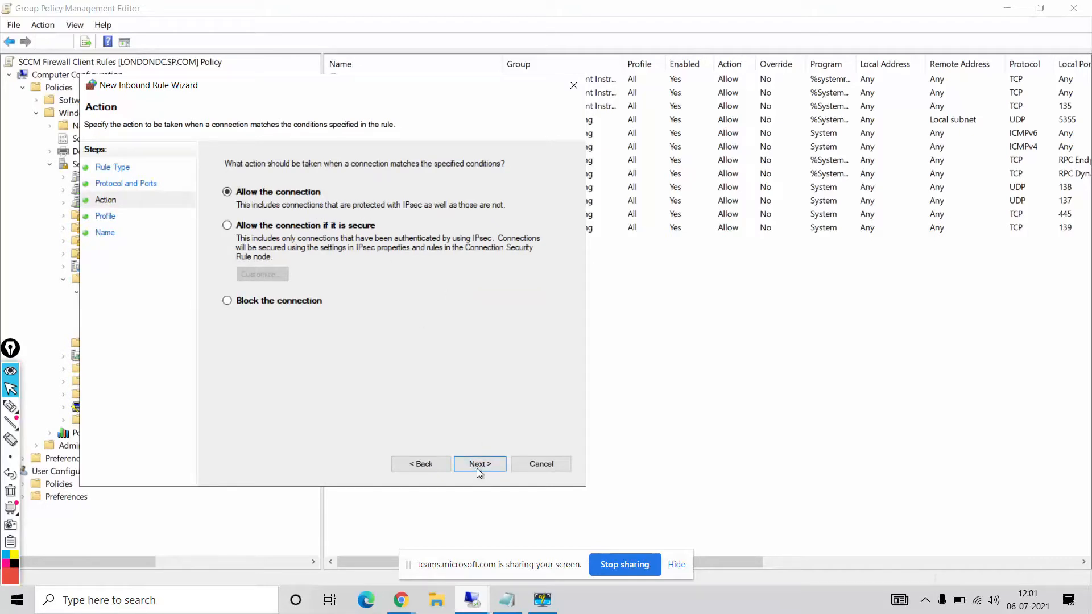
pyautogui.click(477, 465)
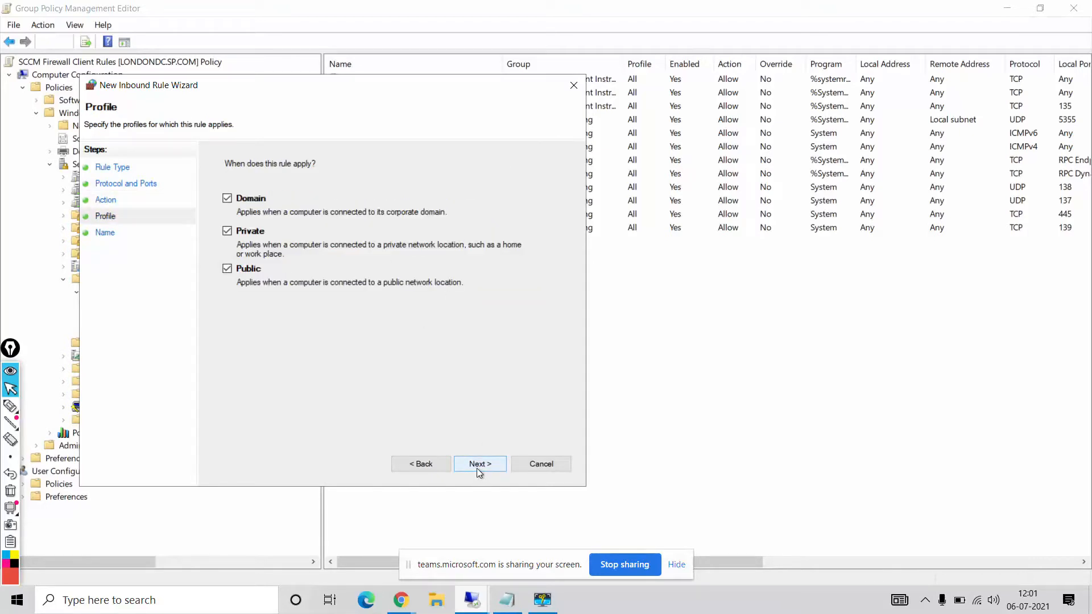
# Restrict the port rule to the Domain profile only and finish it with the name "Port 2701 SCCM"
pyautogui.click(227, 231)
pyautogui.click(227, 268)
pyautogui.click(475, 462)
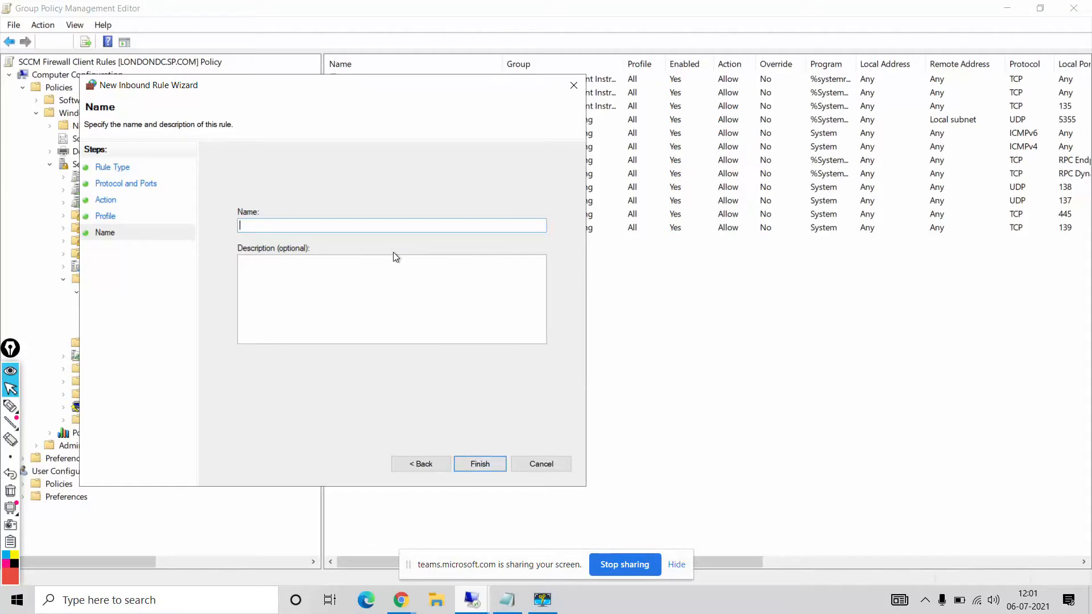
pyautogui.write('Port 27')
pyautogui.write('01 ')
pyautogui.write('SCM')
pyautogui.write('CCM')
pyautogui.click(479, 464)
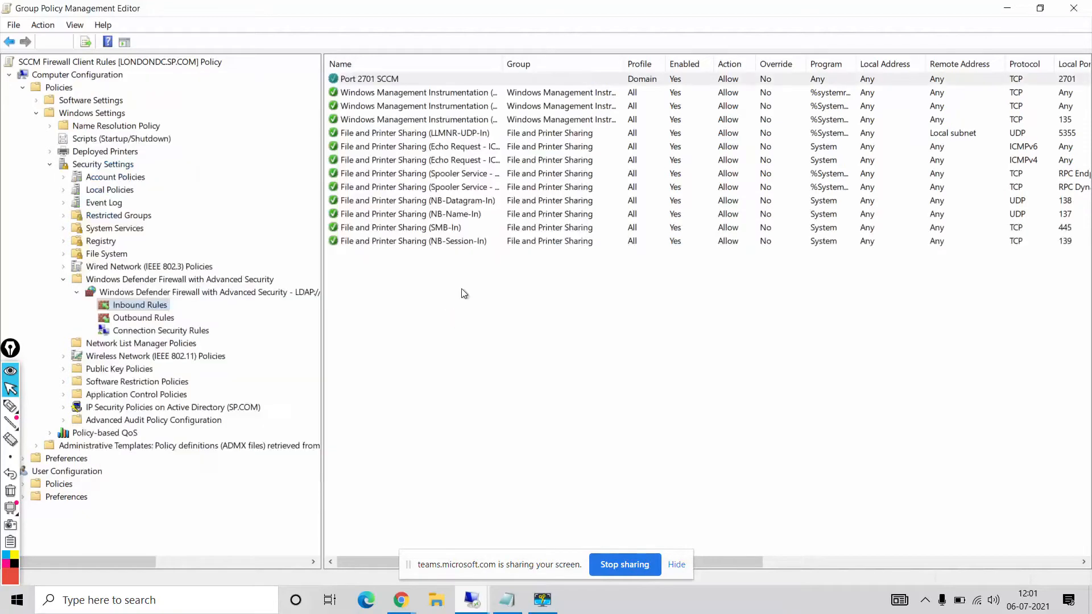
# Go to the Outbound Rules and check the outbound requirements listed under Step15 in the Pre-requisites.txt notes
pyautogui.click(379, 83)
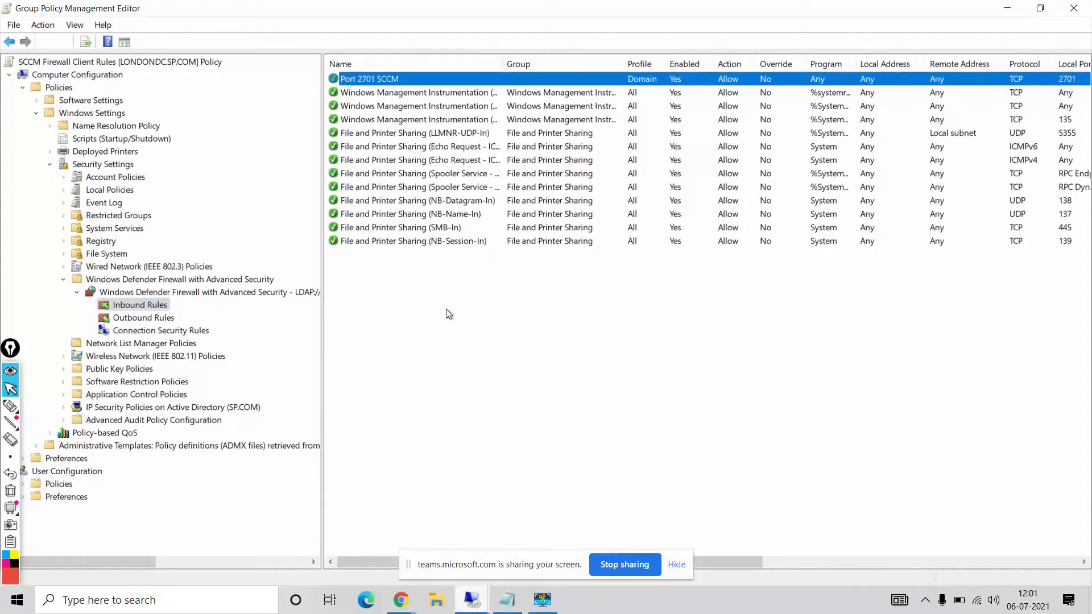
pyautogui.click(352, 263)
pyautogui.click(155, 319)
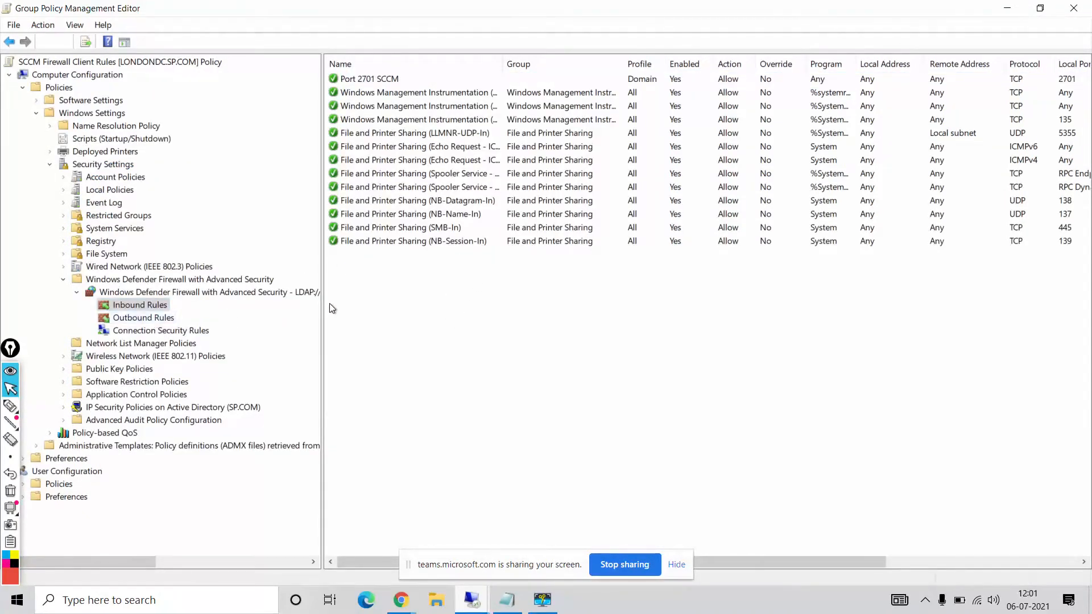
pyautogui.click(516, 612)
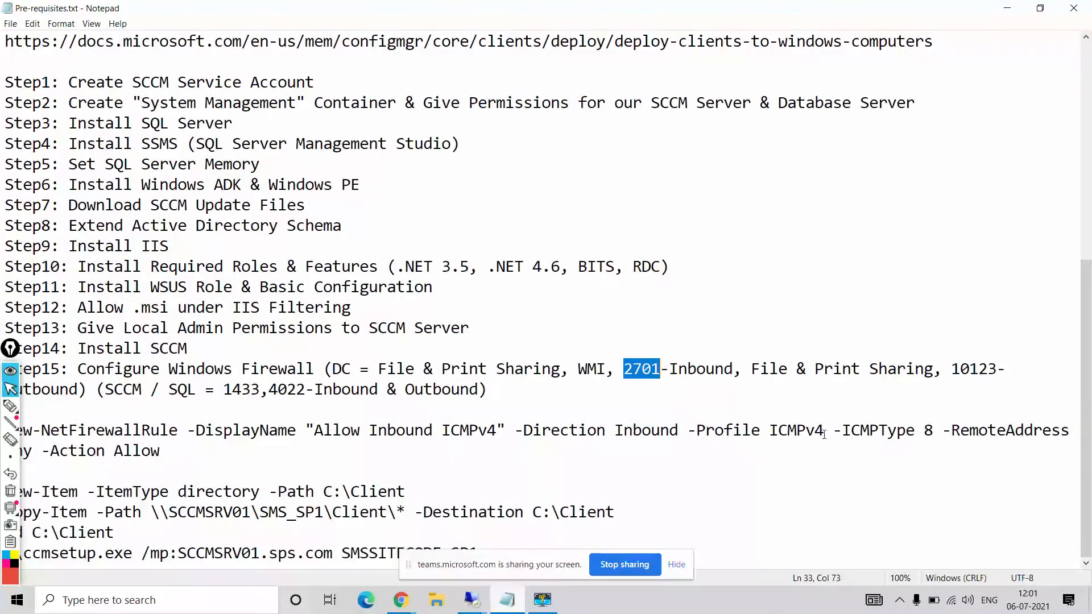
pyautogui.moveTo(749, 368); pyautogui.dragTo(995, 369)
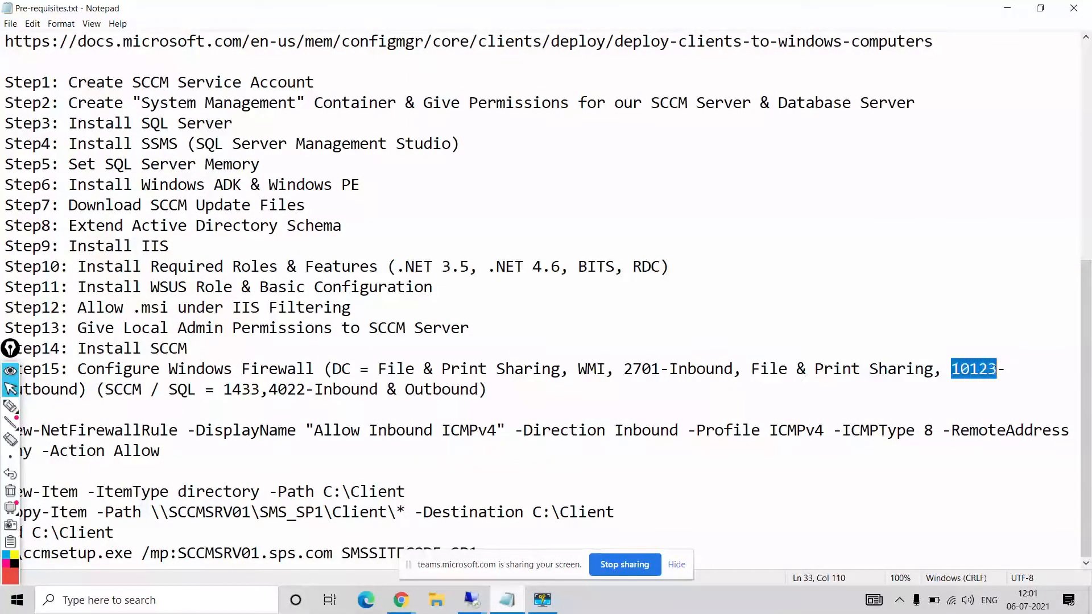
pyautogui.click(1007, 8)
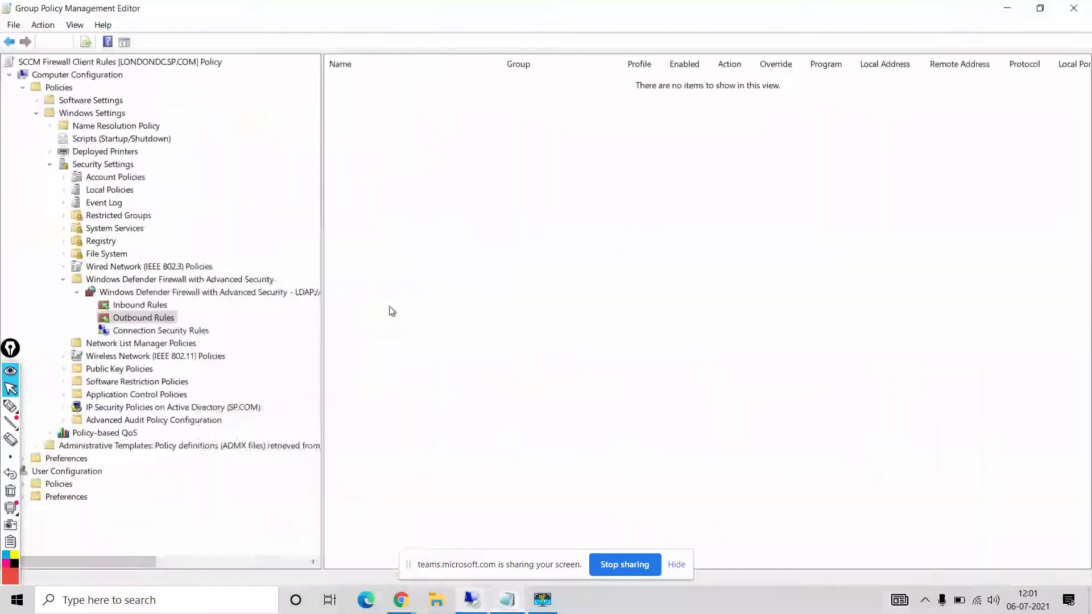
# Start a new outbound firewall rule of the Predefined type
pyautogui.rightClick(160, 322)
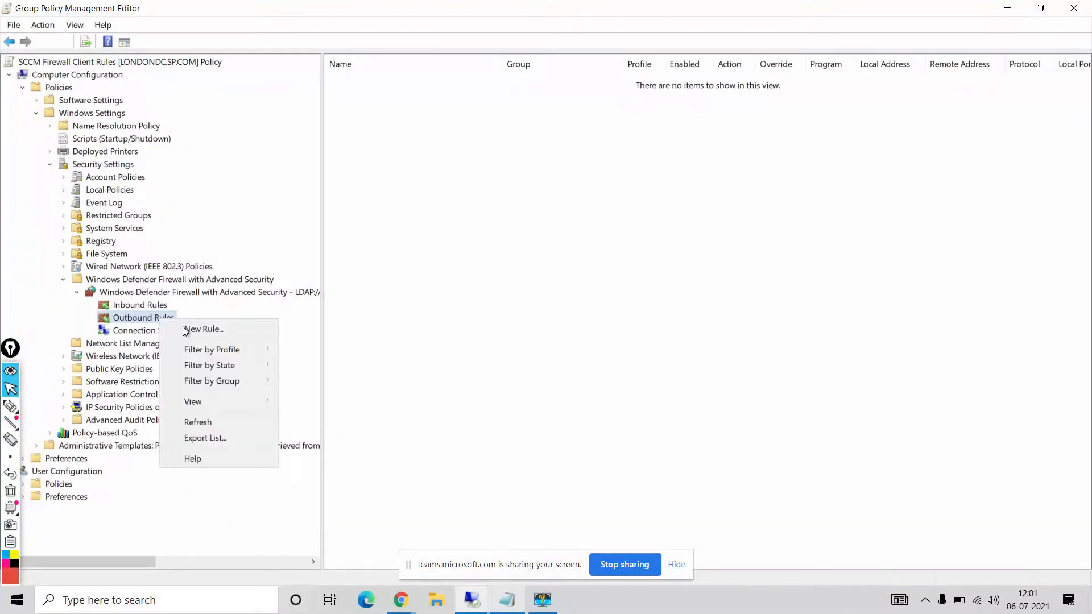
pyautogui.click(184, 329)
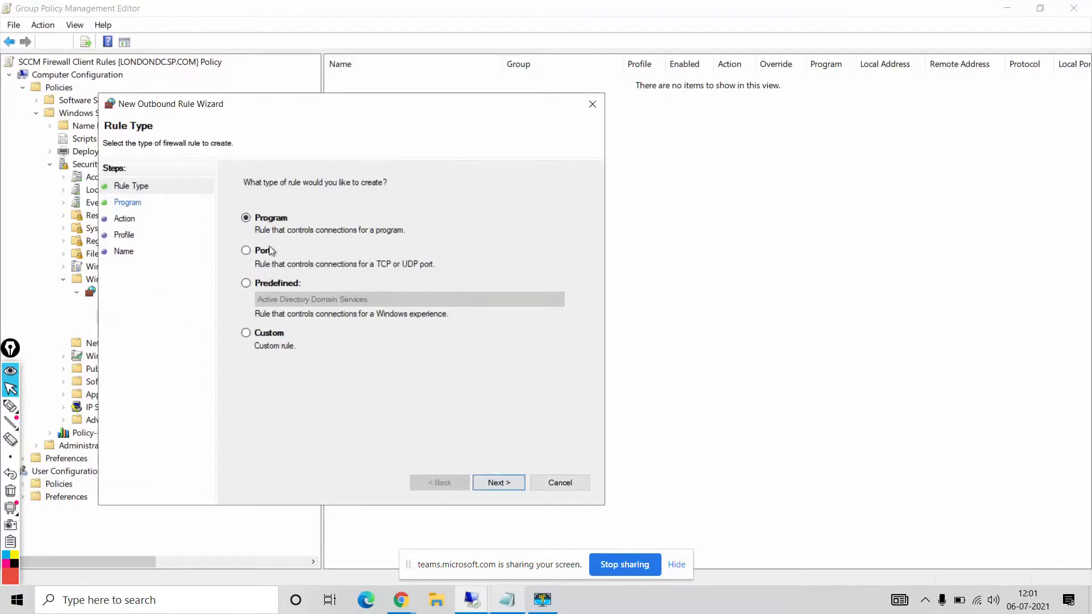
pyautogui.click(259, 283)
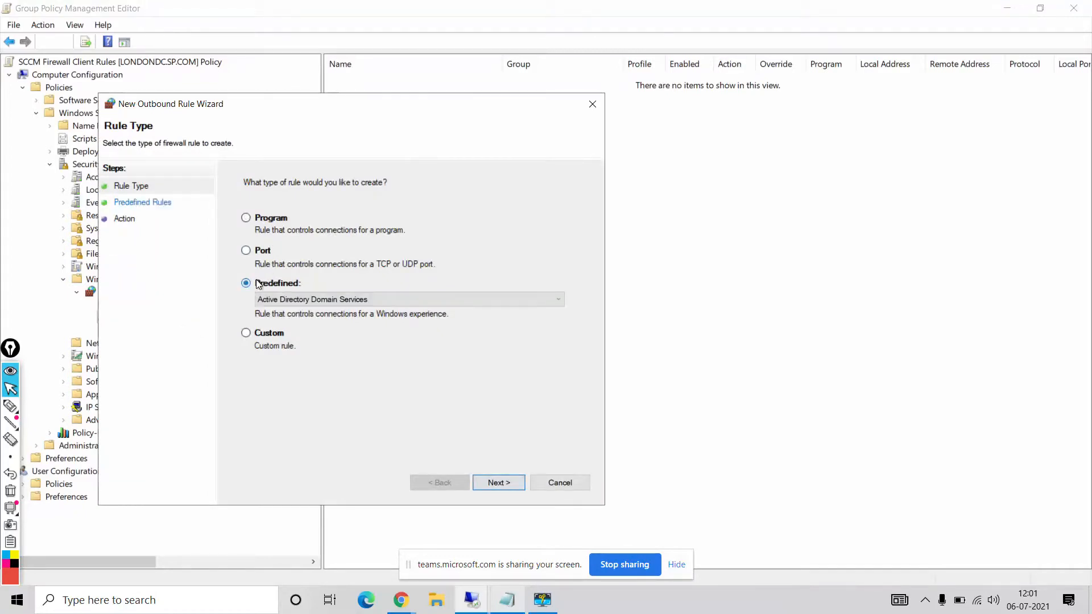
pyautogui.moveTo(309, 99); pyautogui.dragTo(343, 92)
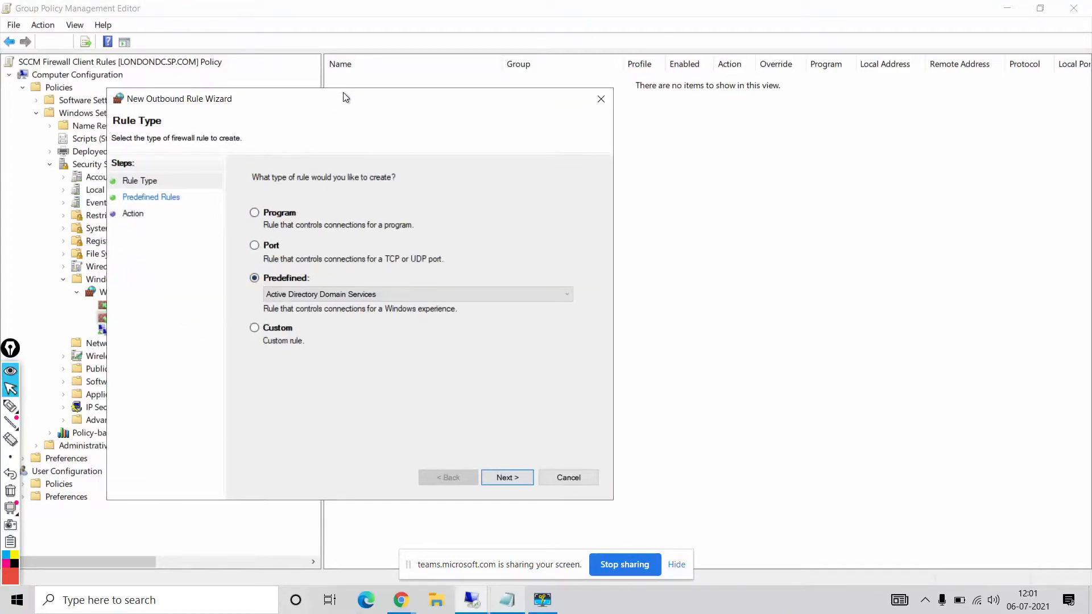
pyautogui.click(13, 407)
pyautogui.moveTo(171, 85)
pyautogui.mouseDown()
pyautogui.moveTo(176, 100)
pyautogui.moveTo(277, 114)
pyautogui.moveTo(166, 91)
pyautogui.mouseUp()
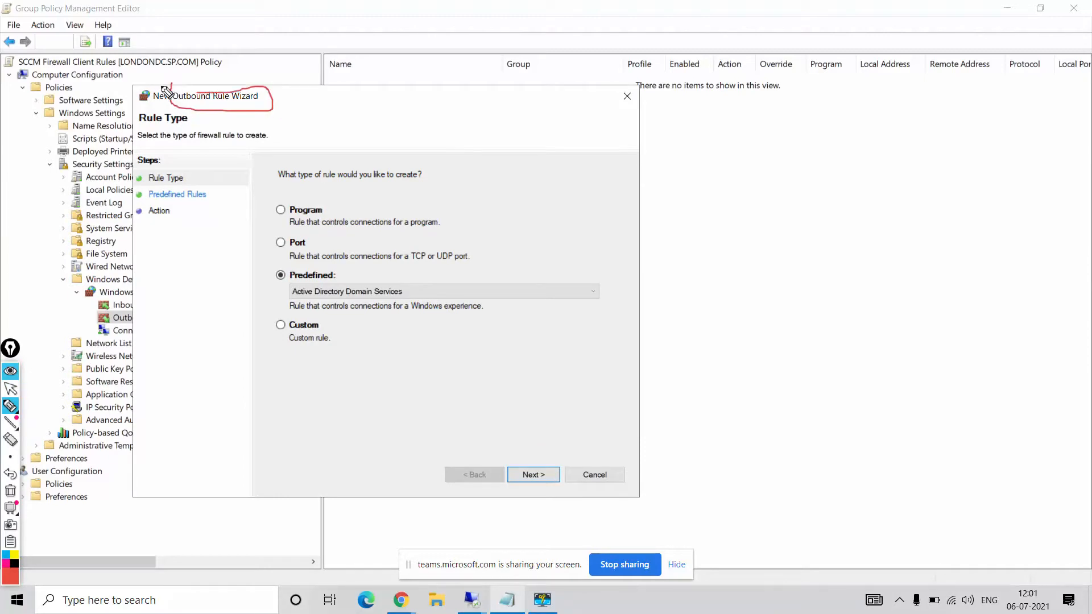
pyautogui.click(10, 491)
pyautogui.click(9, 390)
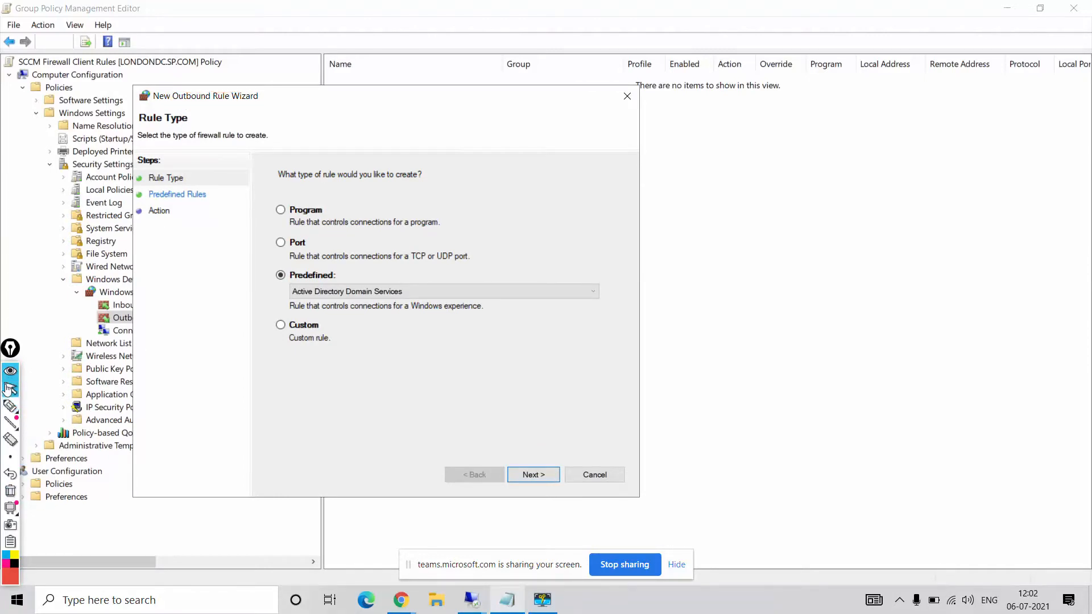
# Create the predefined File and Printer Sharing outbound rules, keeping all listed rules and allowing the connection
pyautogui.click(332, 293)
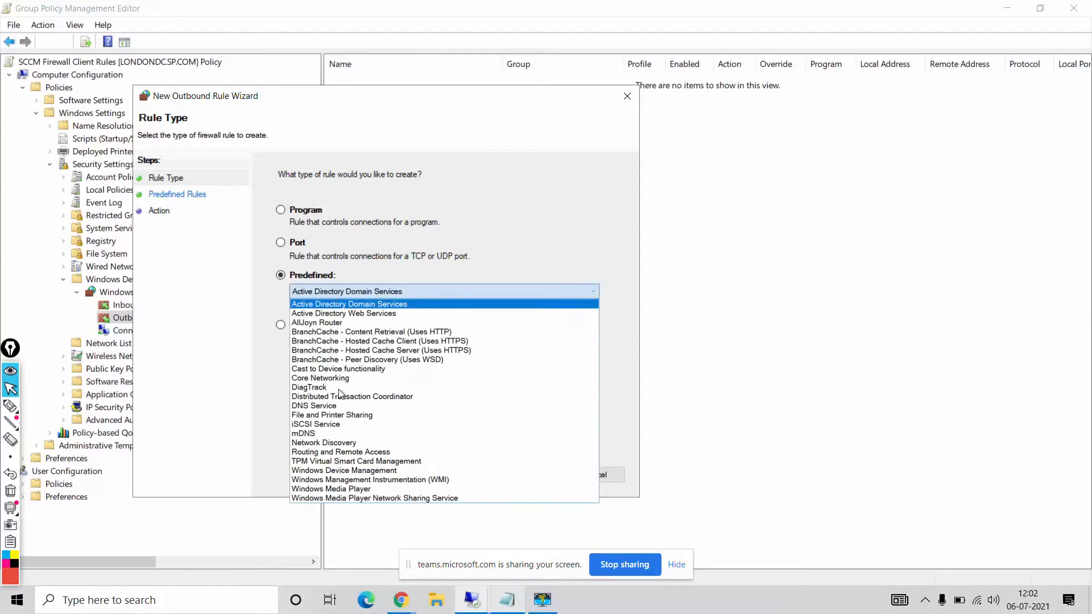
pyautogui.click(335, 415)
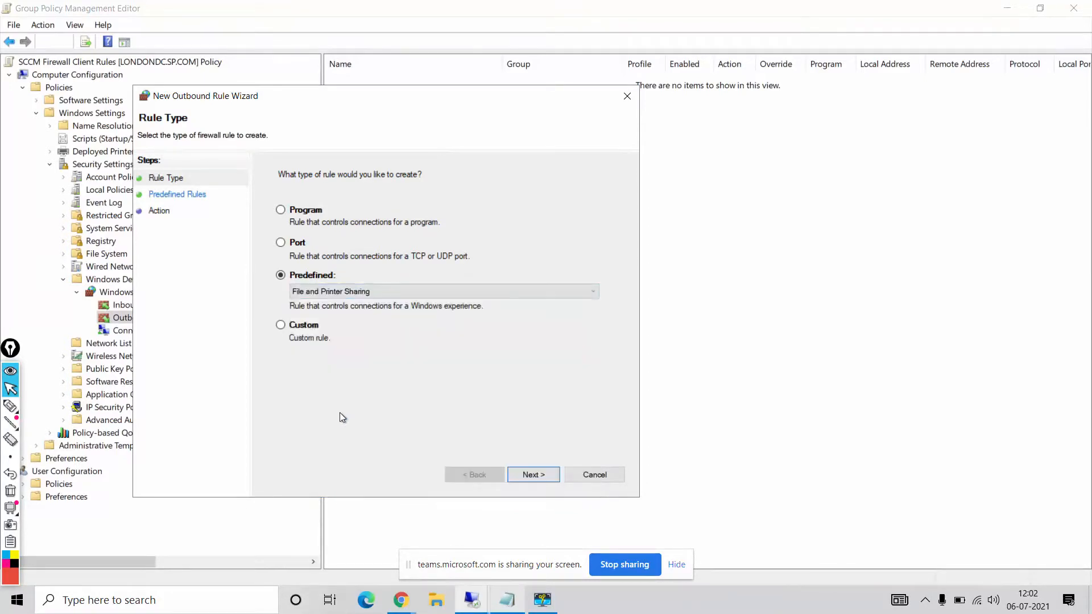
pyautogui.click(533, 475)
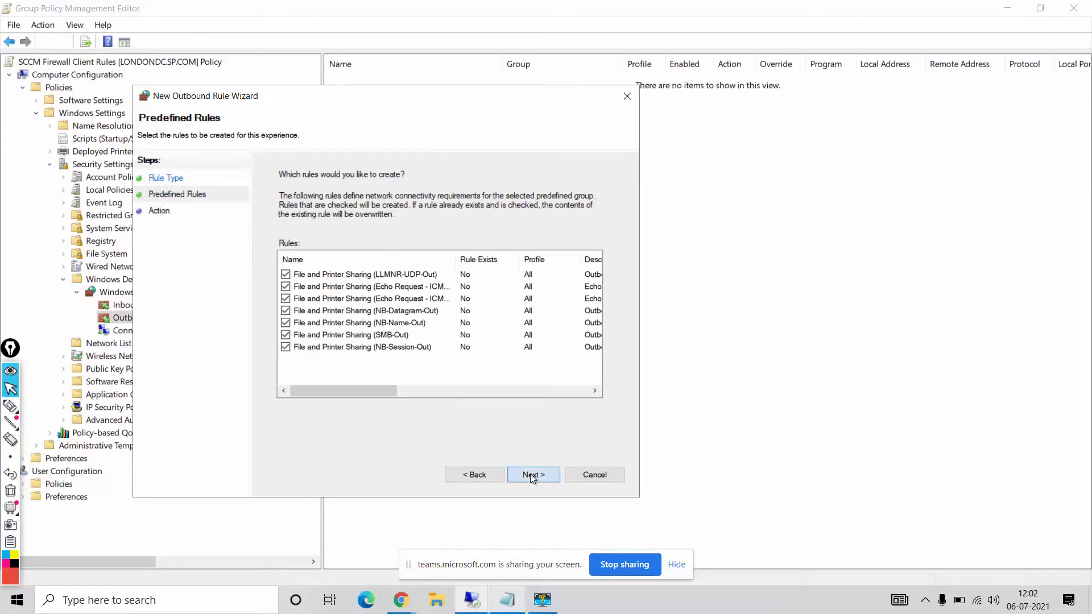
pyautogui.click(530, 474)
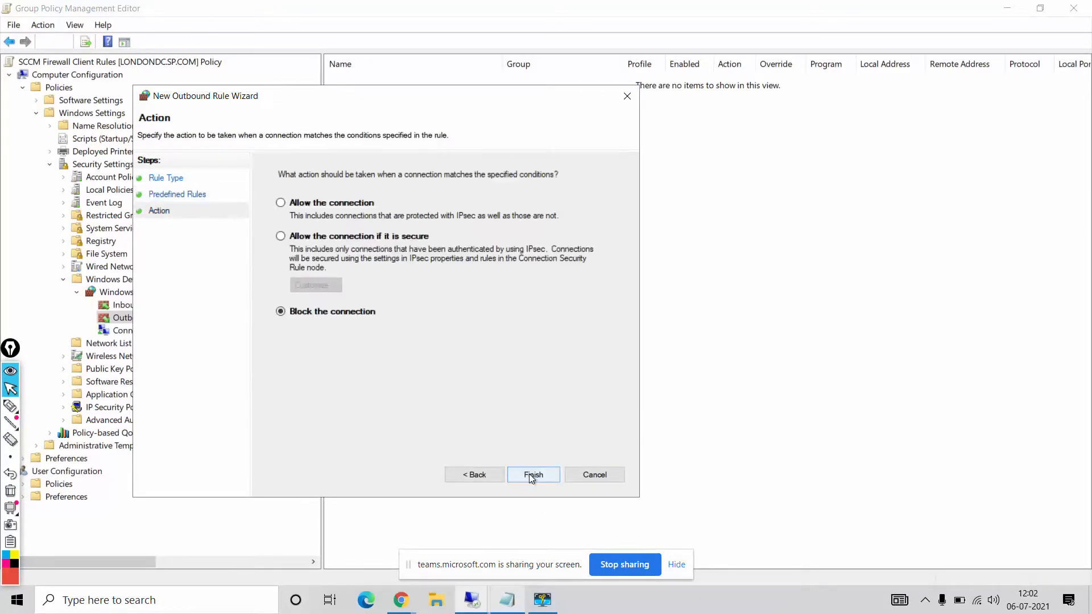
pyautogui.click(281, 204)
pyautogui.press('Return')
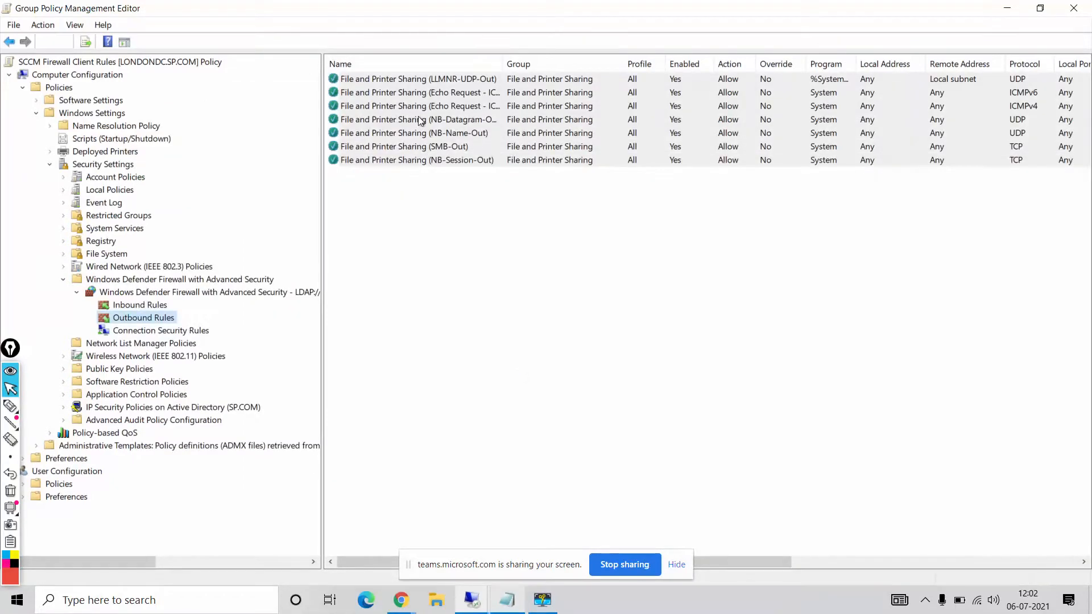
# Start a new outbound port rule for specific remote TCP port 10123 that allows the connection
pyautogui.click(144, 319)
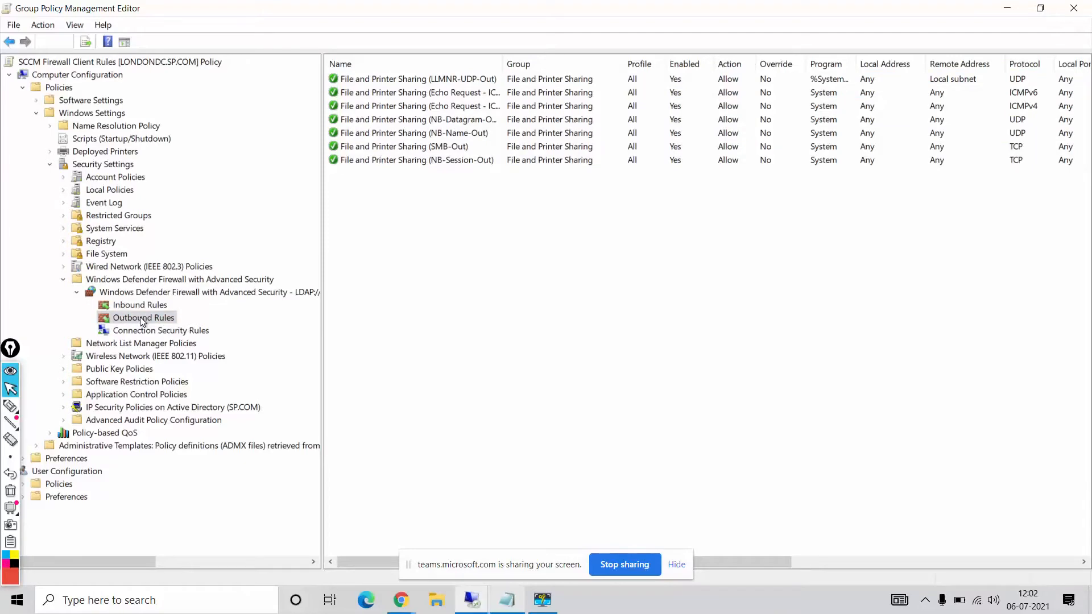
pyautogui.rightClick(140, 317)
pyautogui.click(161, 329)
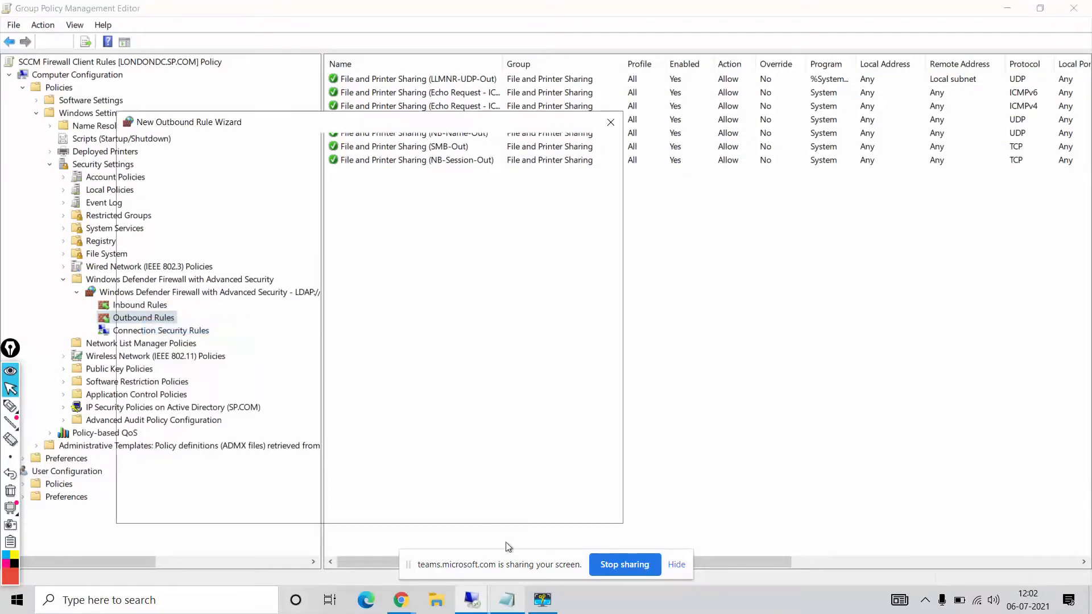
pyautogui.click(506, 602)
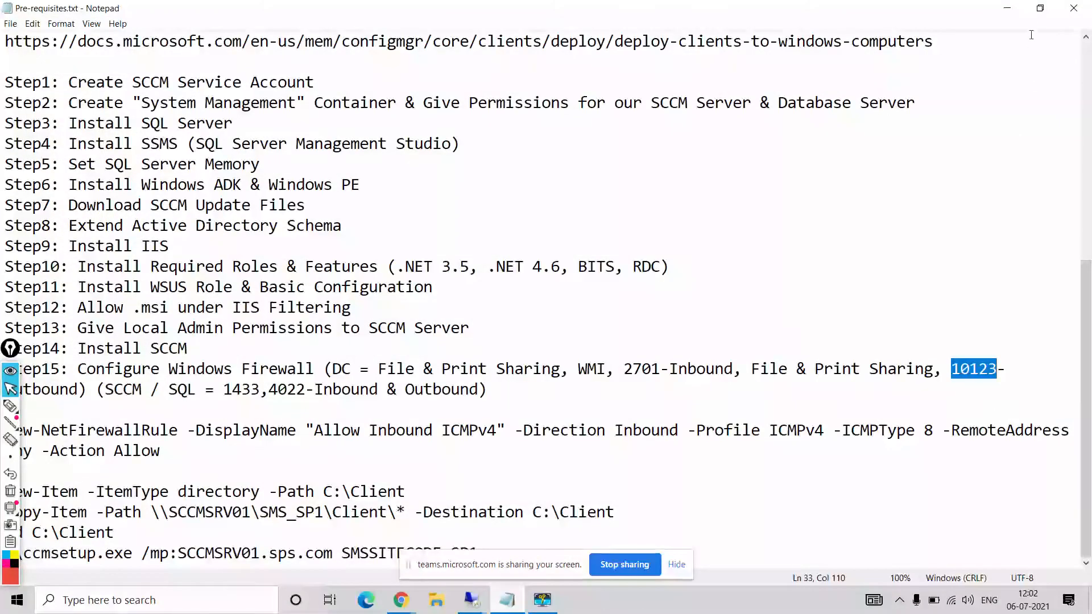
pyautogui.click(1007, 8)
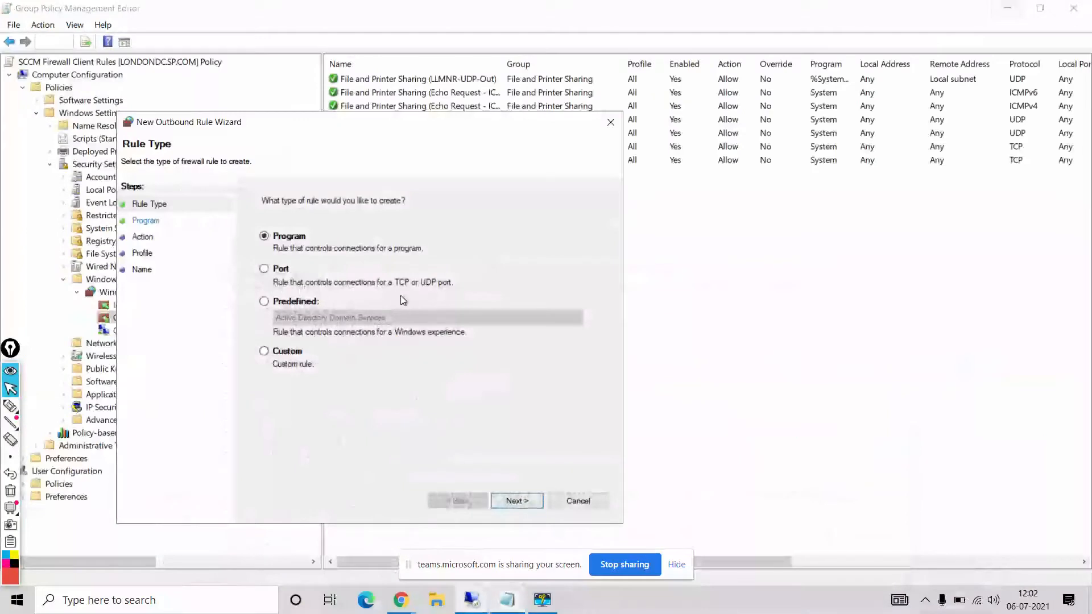
pyautogui.click(264, 269)
pyautogui.click(517, 500)
pyautogui.click(358, 312)
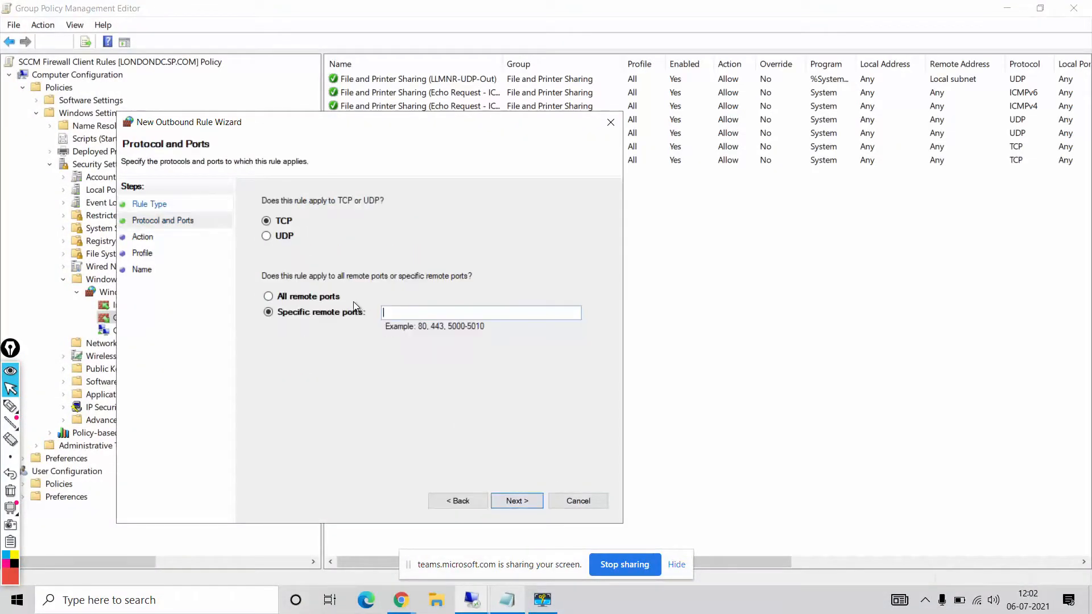
pyautogui.click(390, 312)
pyautogui.write('10123')
pyautogui.click(513, 500)
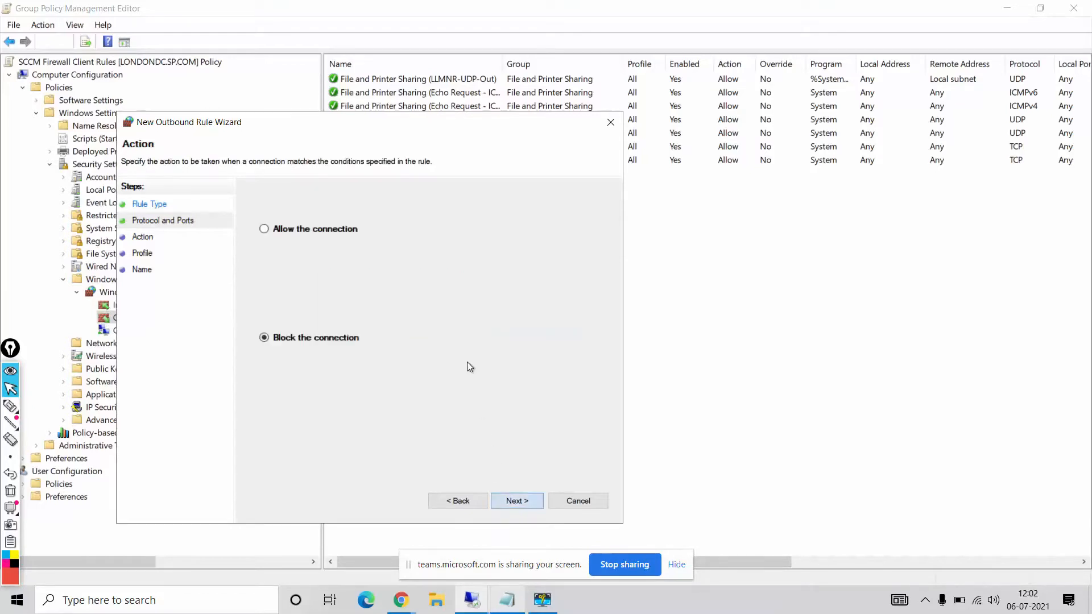
pyautogui.click(264, 229)
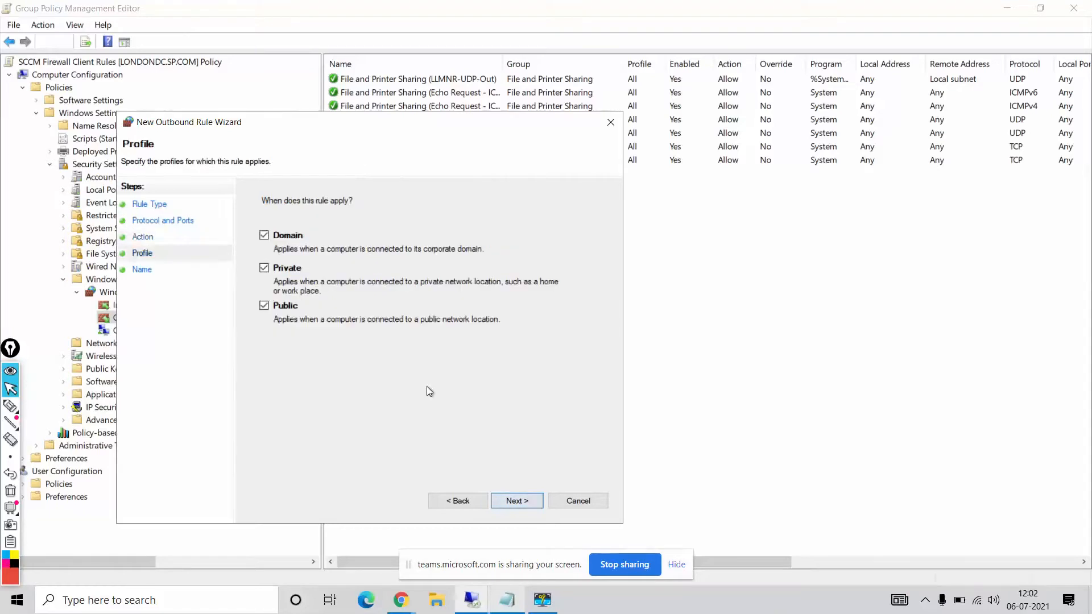
# Restrict the outbound port rule to the Domain profile, finish it with the name "SCCM Port 10123" and close the policy editor
pyautogui.click(264, 268)
pyautogui.click(265, 306)
pyautogui.click(510, 500)
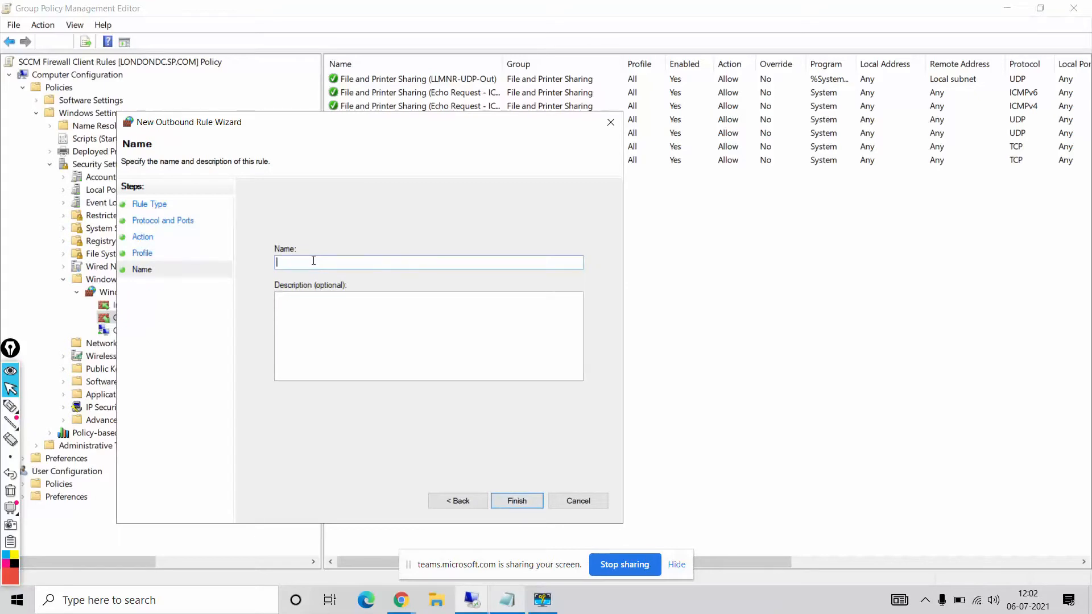
pyautogui.write('SCCM Port 20')
pyautogui.press('BackSpace')
pyautogui.press('BackSpace')
pyautogui.write('10123')
pyautogui.click(517, 503)
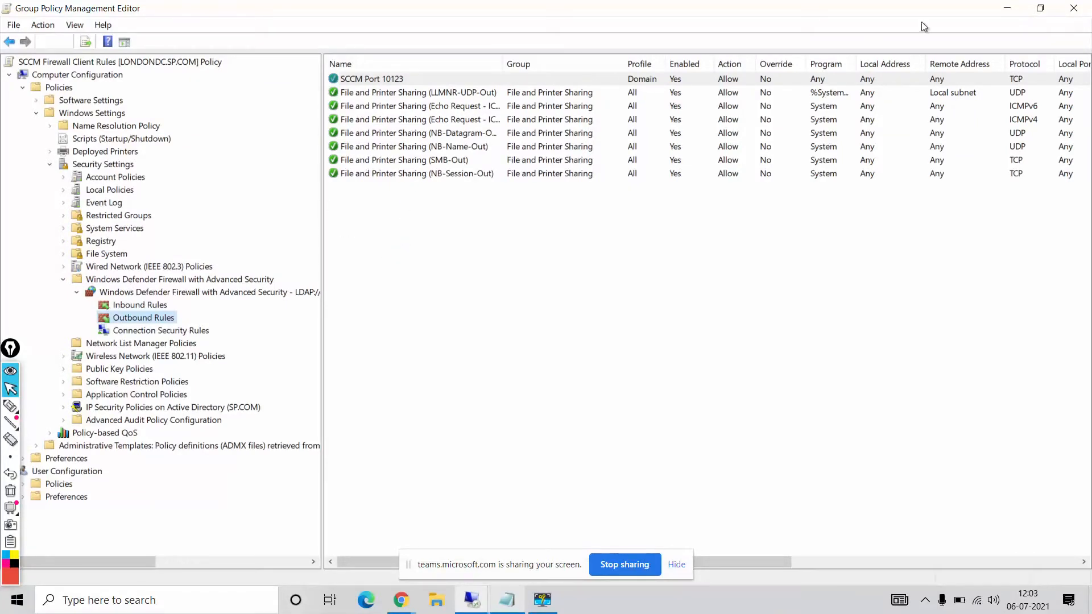
pyautogui.click(1073, 10)
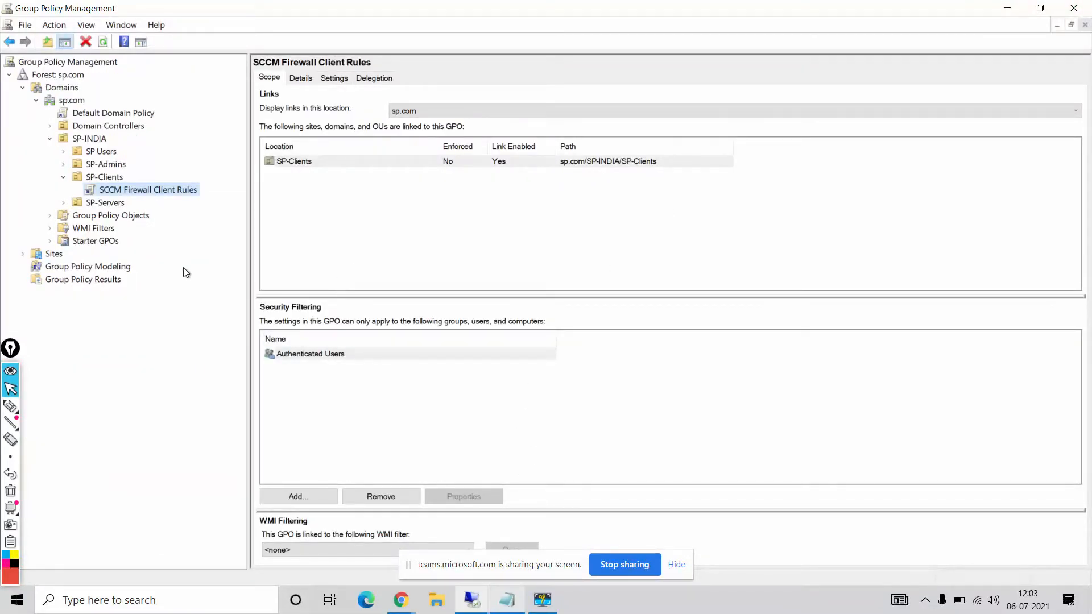
# Create a GPO named "SCCM & SQL Firewall Rules" and link it to the SP-Servers organizational unit
pyautogui.click(99, 203)
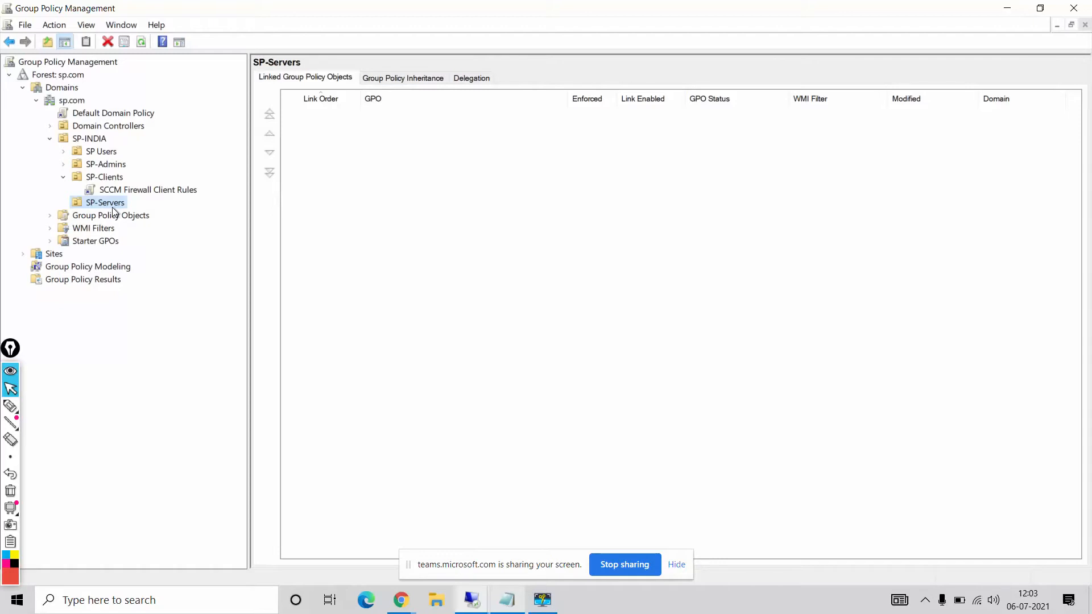
pyautogui.rightClick(111, 206)
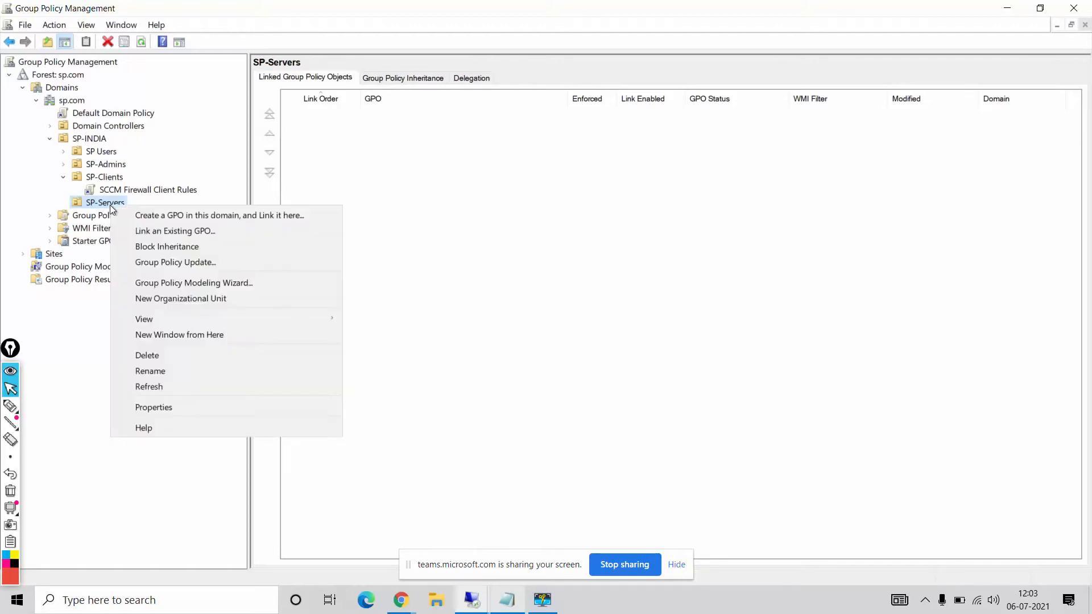
pyautogui.click(140, 217)
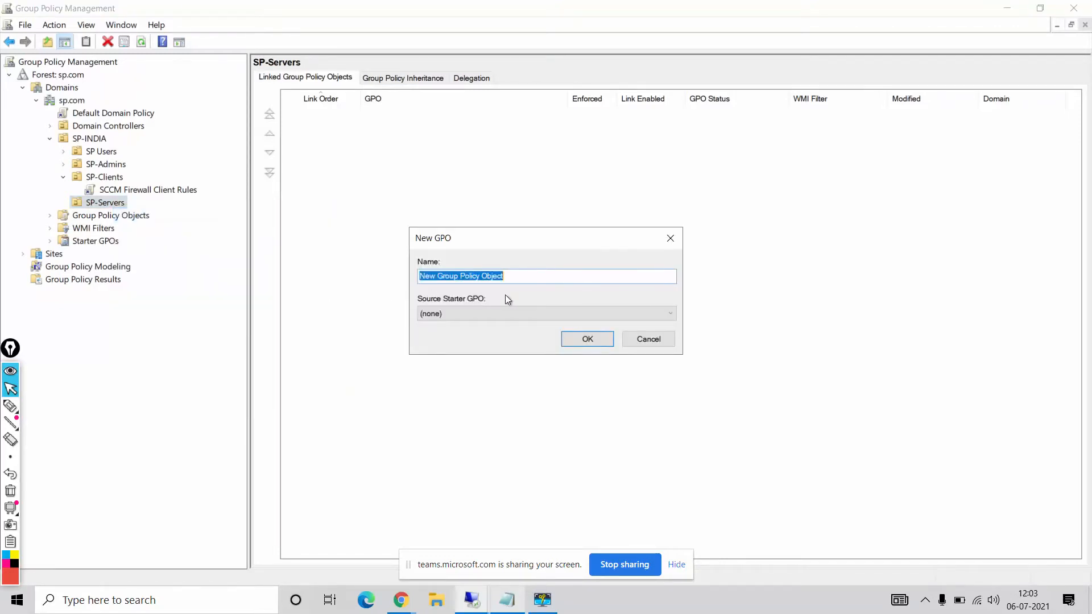
pyautogui.write('S')
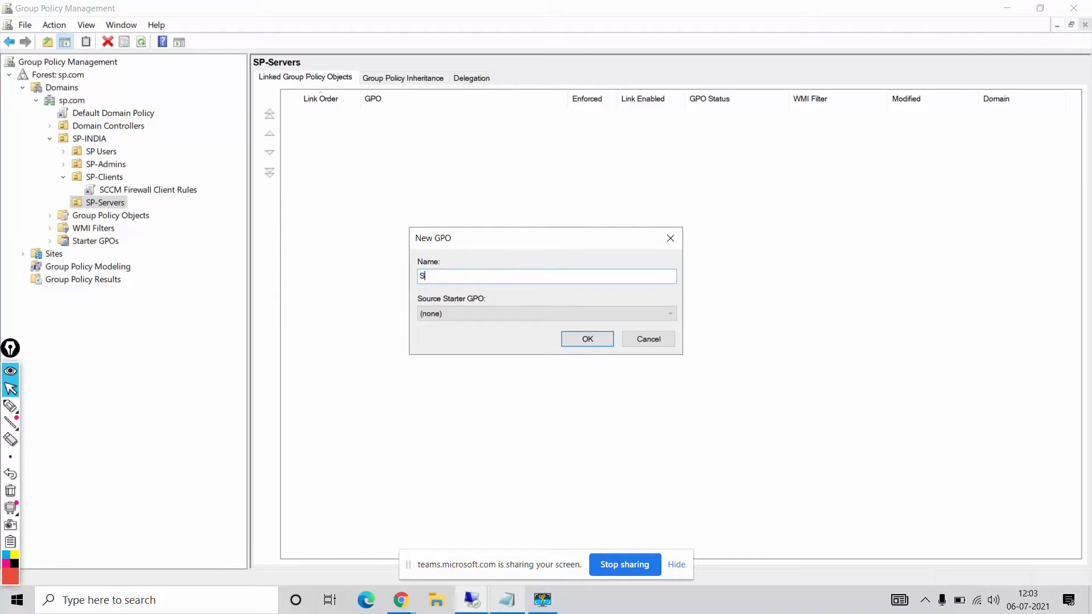
pyautogui.write('CCM & SQL Firewall Rules')
pyautogui.press('Return')
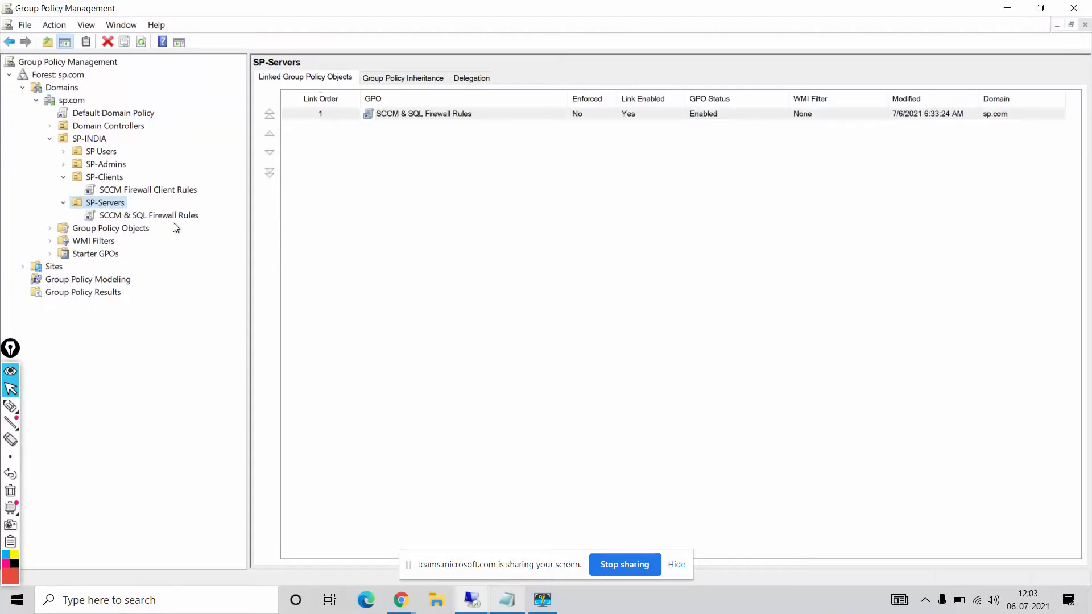
# Open the SCCM & SQL Firewall Rules GPO for editing in a maximized editor window
pyautogui.click(167, 216)
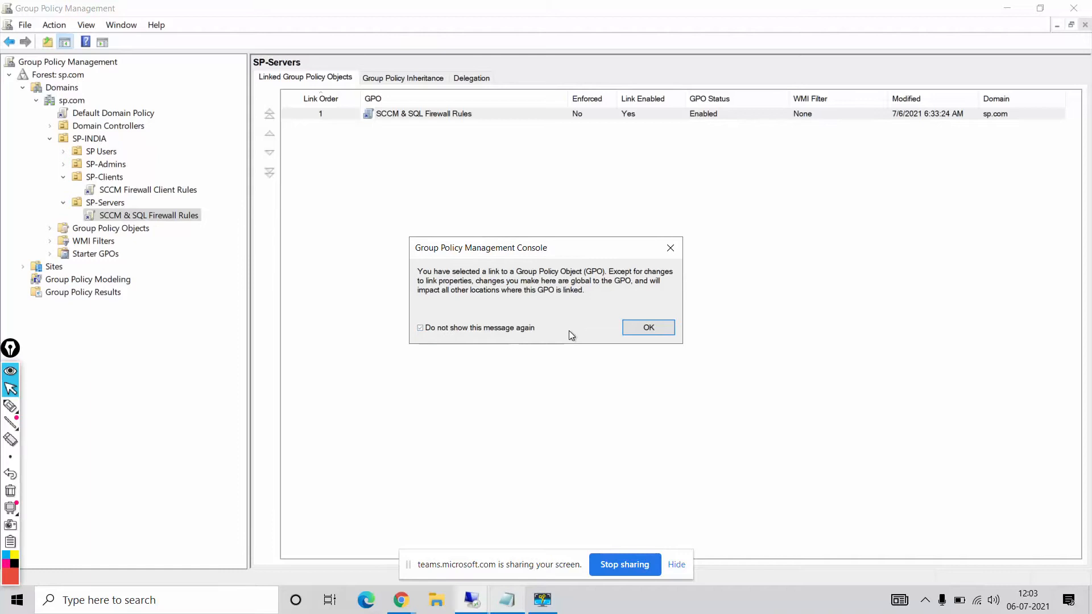
pyautogui.click(648, 327)
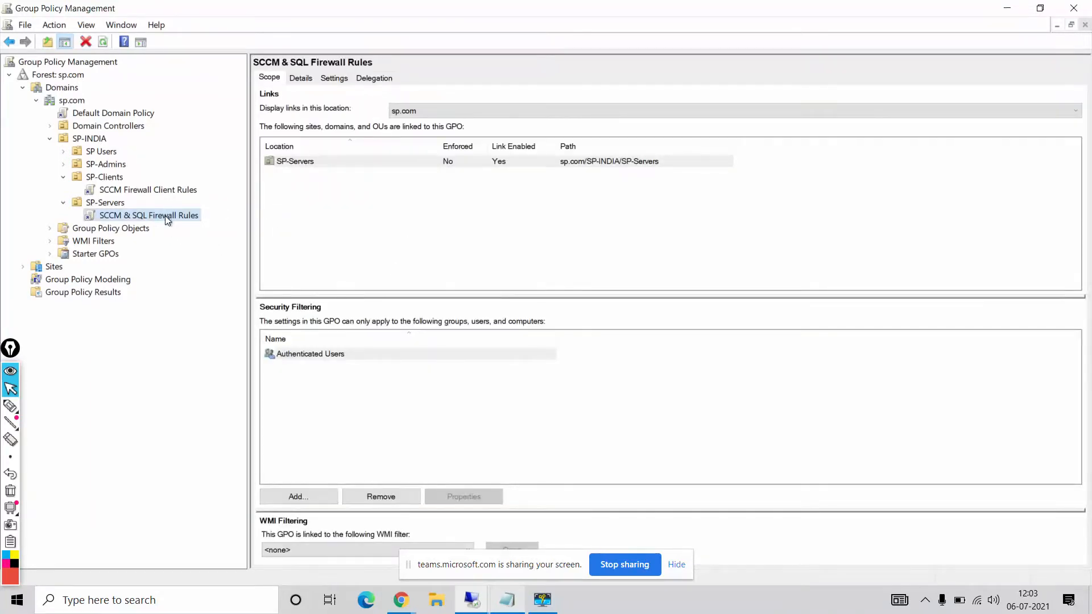
pyautogui.rightClick(165, 216)
pyautogui.click(191, 223)
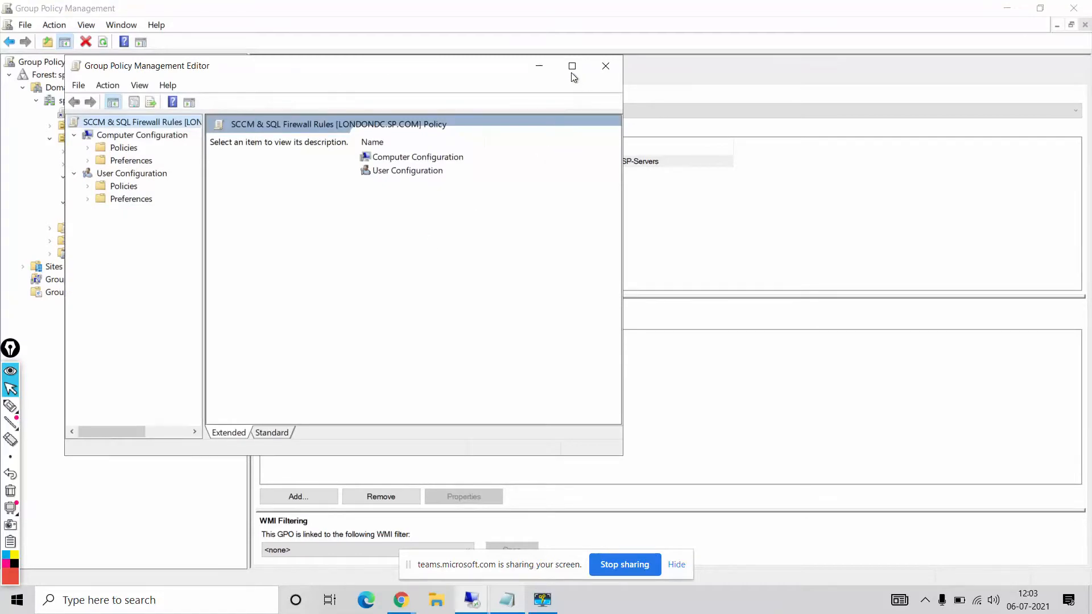
pyautogui.click(572, 66)
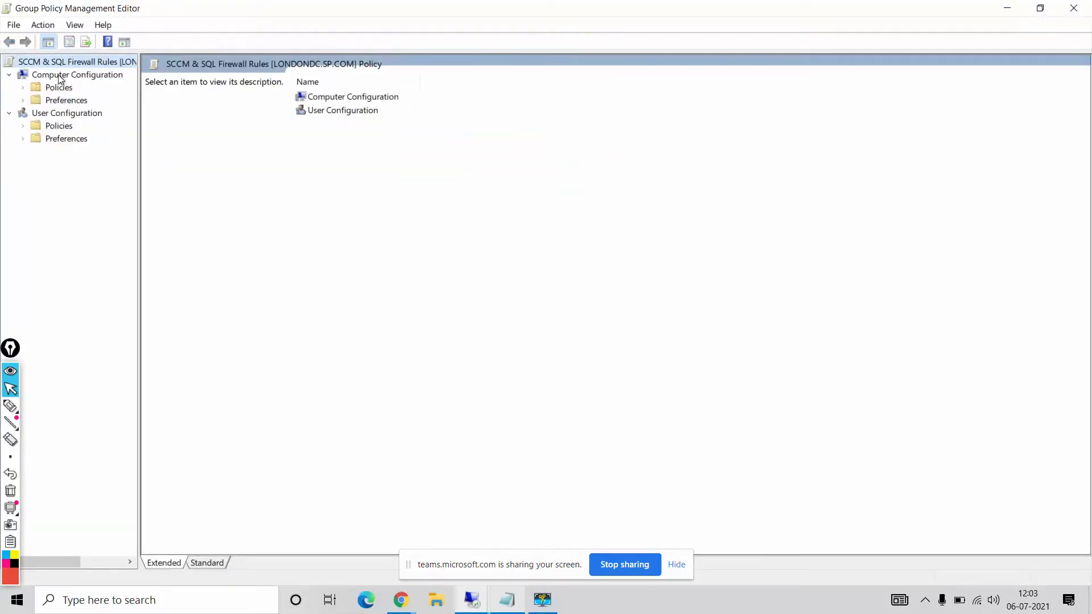
# Open the Inbound Rules of Windows Defender Firewall with Advanced Security under the computer policy's Windows security settings
pyautogui.click(22, 88)
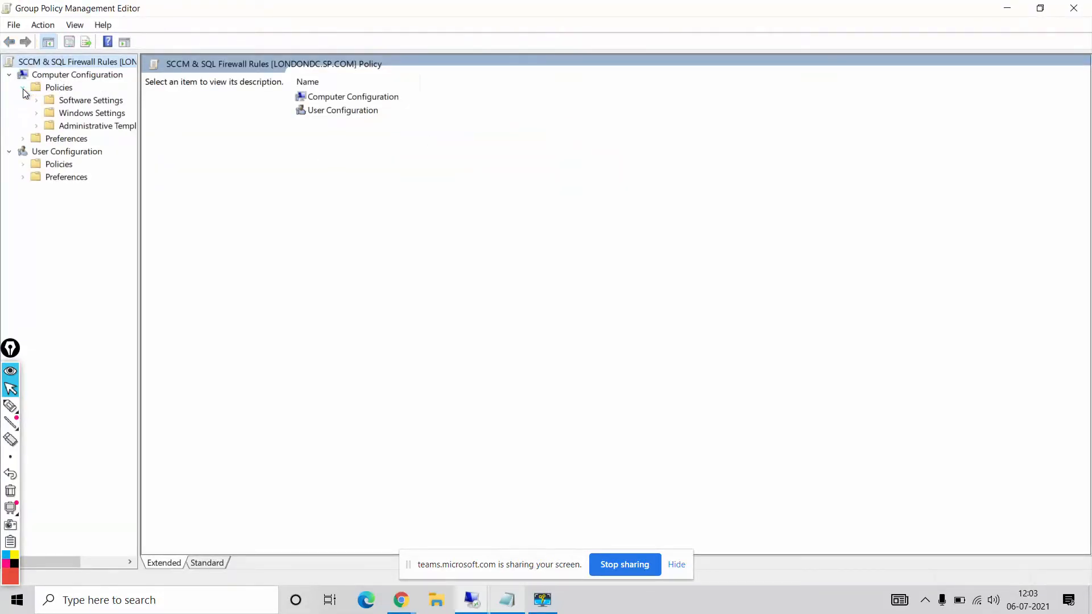
pyautogui.click(36, 112)
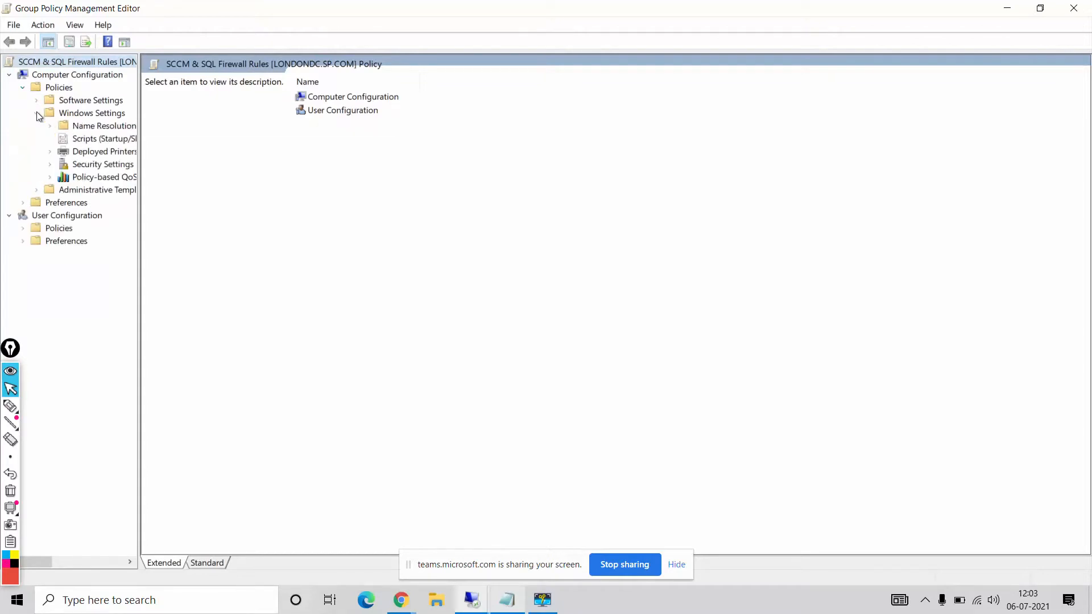
pyautogui.click(50, 165)
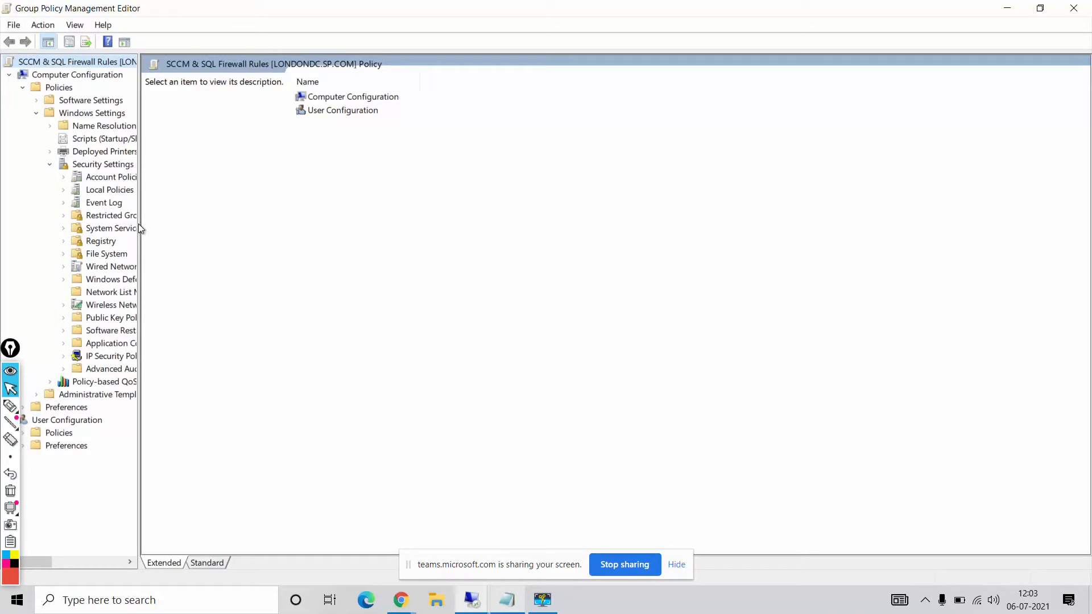
pyautogui.moveTo(138, 223); pyautogui.dragTo(342, 227)
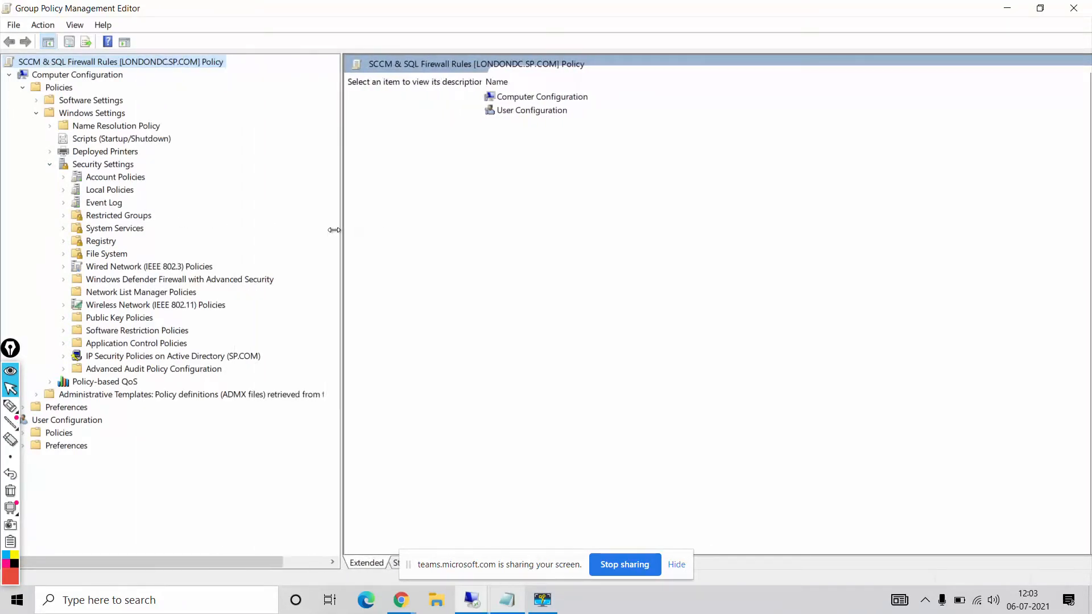
pyautogui.click(63, 279)
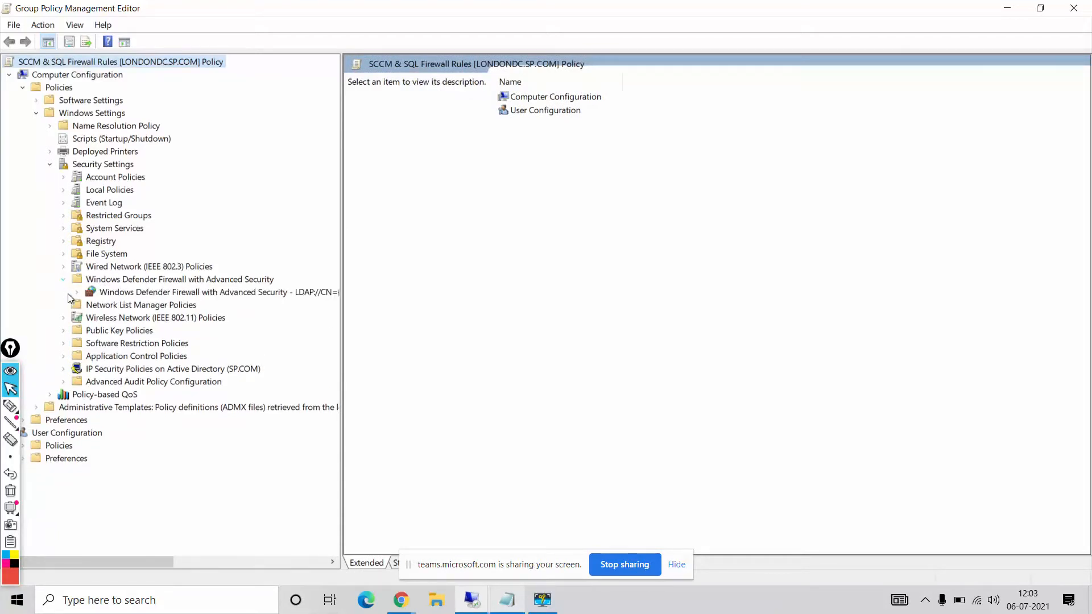
pyautogui.click(77, 293)
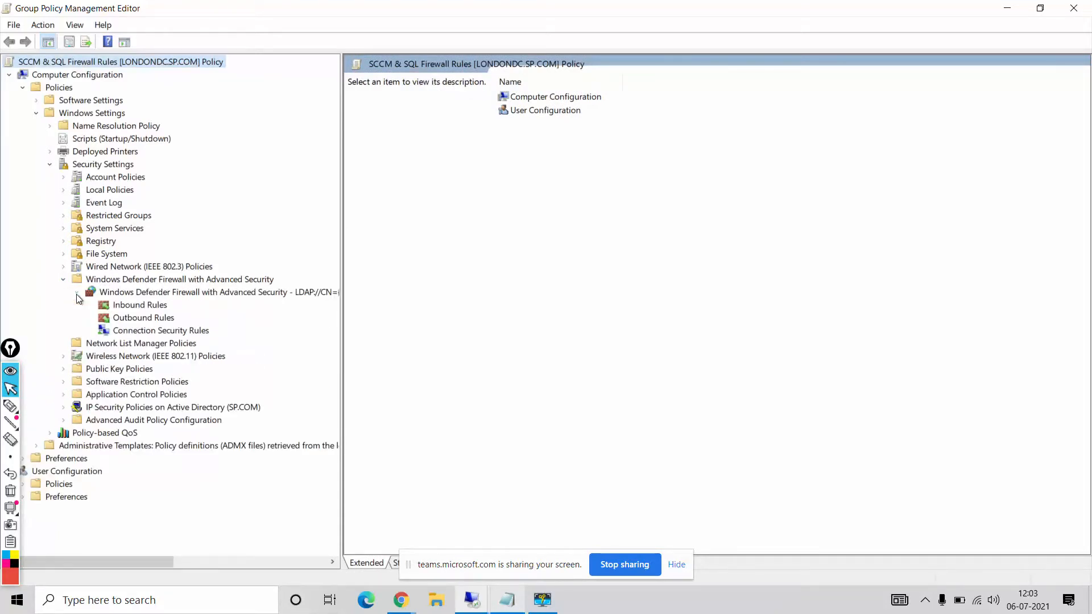
pyautogui.click(141, 307)
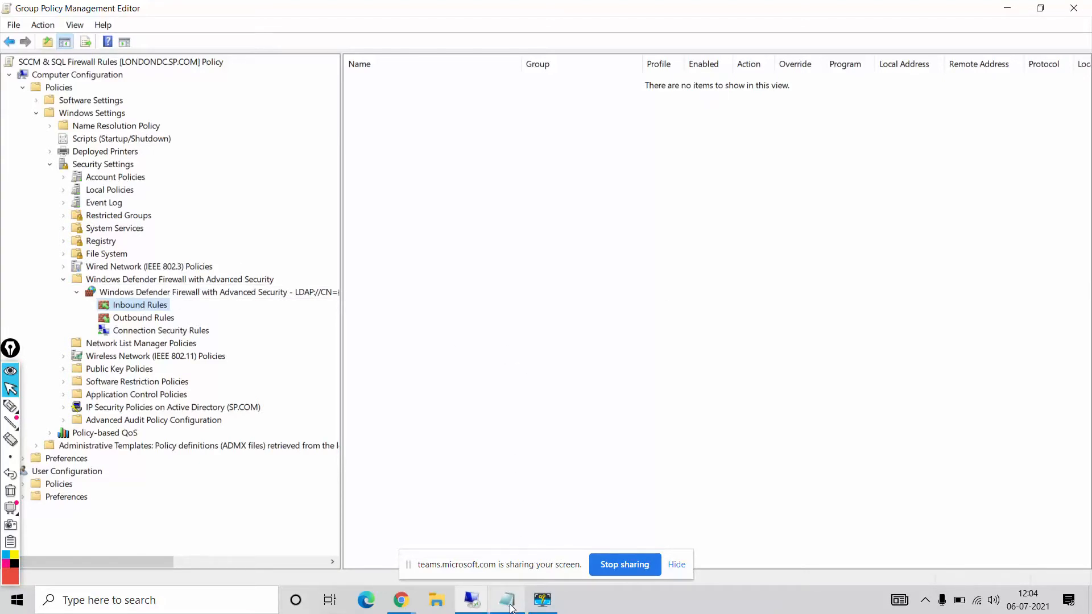
# Check the SCCM / SQL firewall ports and rule directions under Step15 in the Pre-requisites.txt notes in Notepad
pyautogui.click(506, 600)
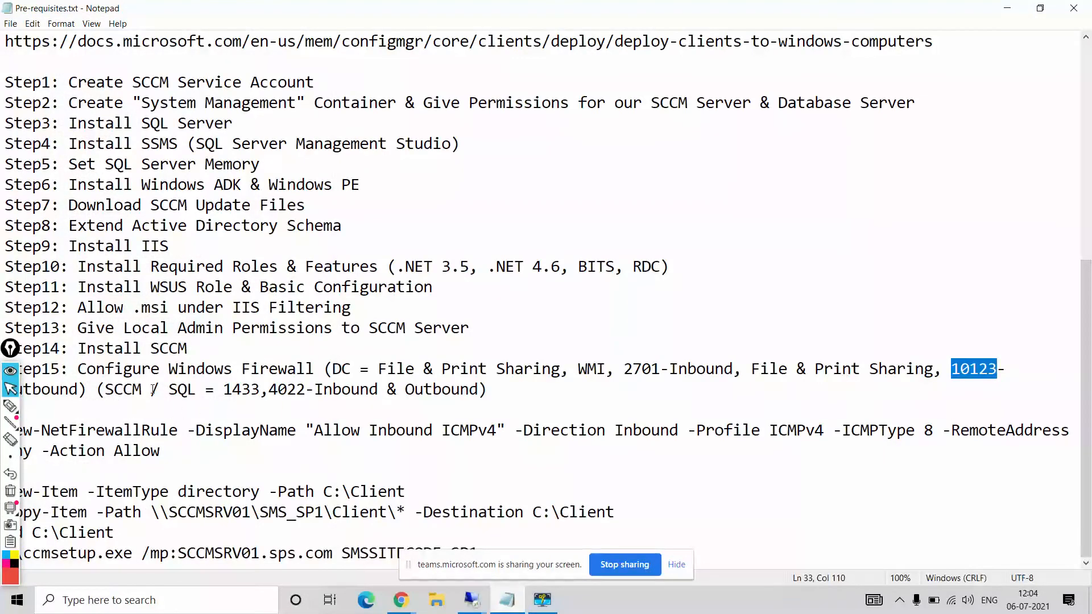
pyautogui.moveTo(223, 390); pyautogui.dragTo(481, 391)
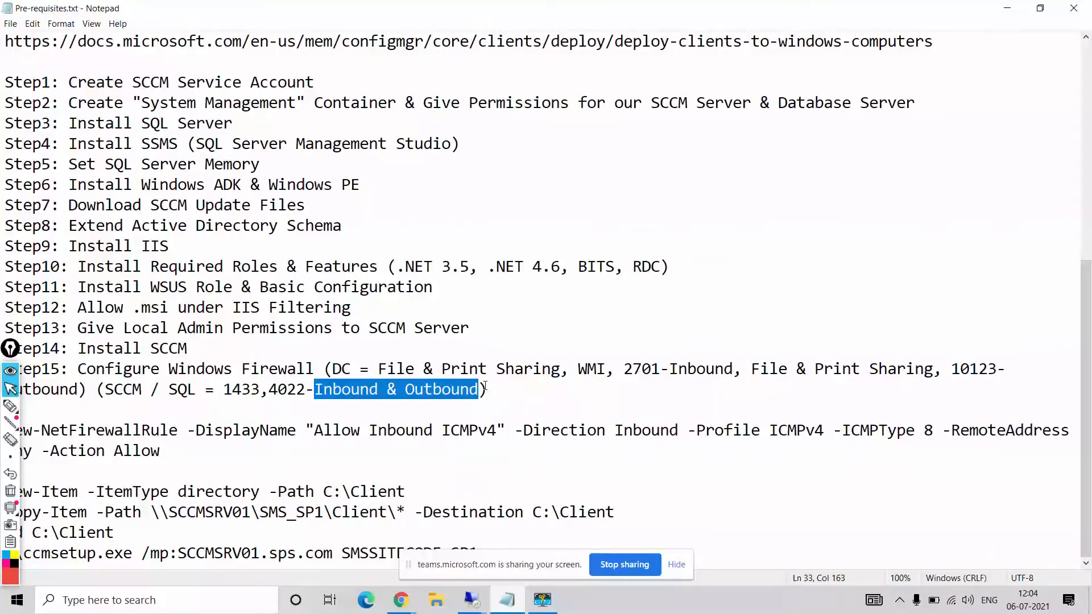
pyautogui.click(1008, 8)
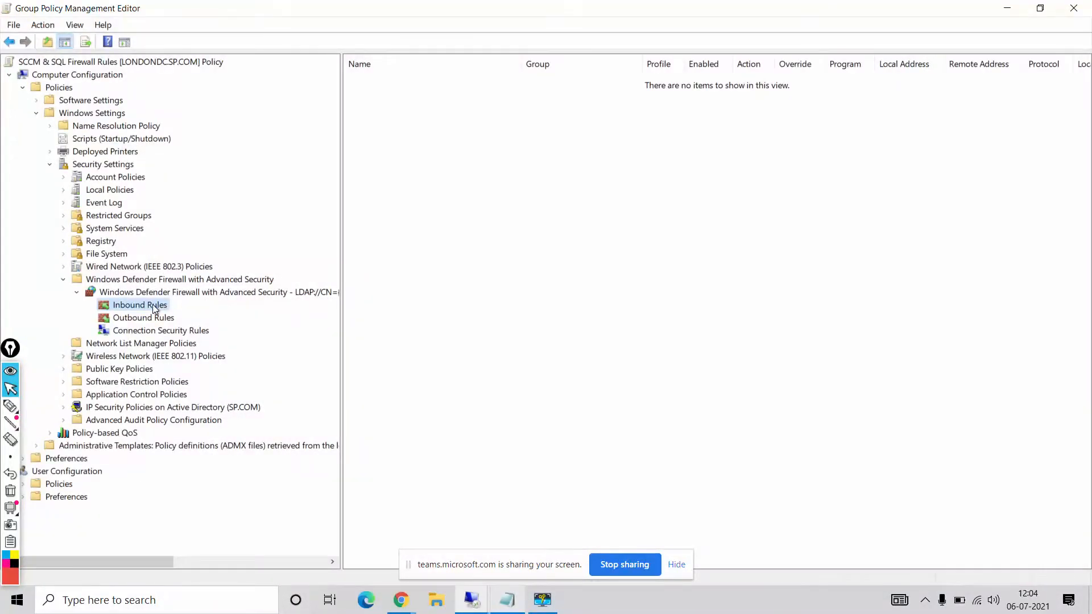
# Start a new inbound port rule for specific local TCP ports 1433 and 4022 that allows the connection
pyautogui.rightClick(153, 305)
pyautogui.click(173, 312)
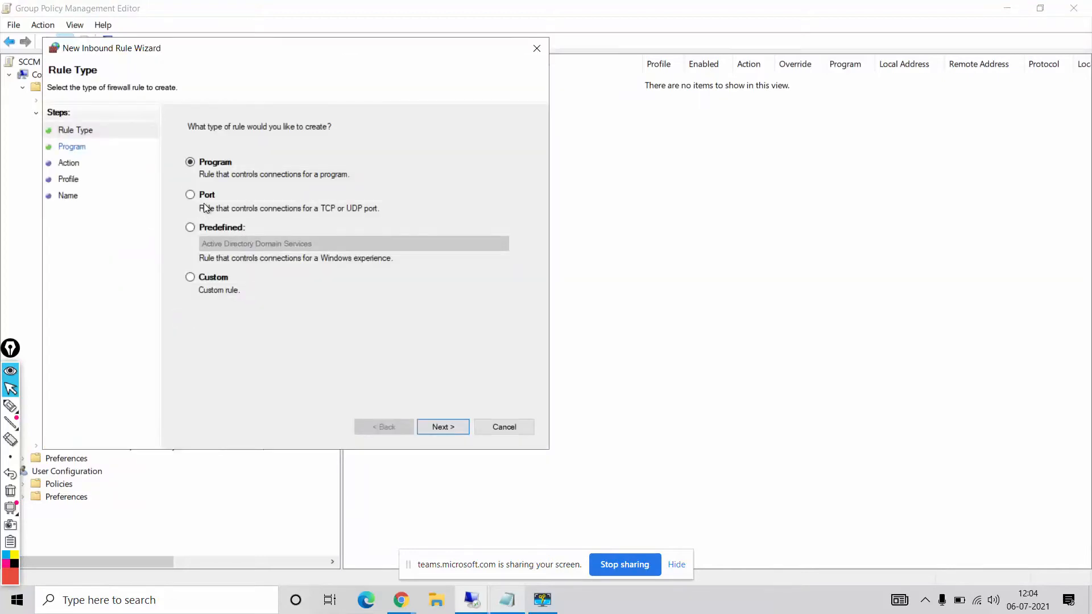
pyautogui.click(190, 195)
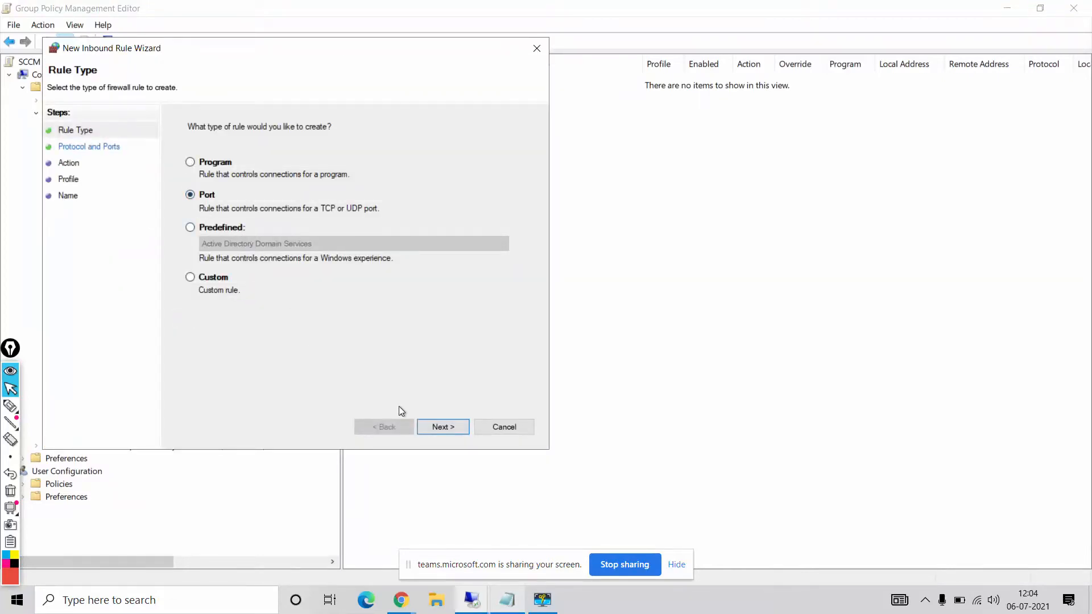
pyautogui.click(439, 427)
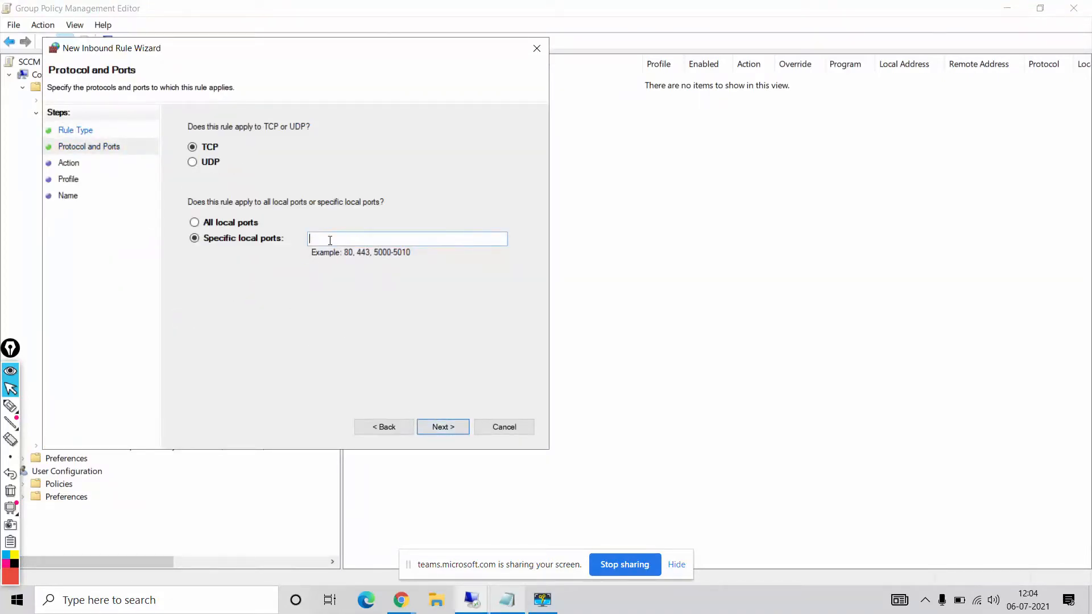
pyautogui.write('1433,')
pyautogui.click(508, 601)
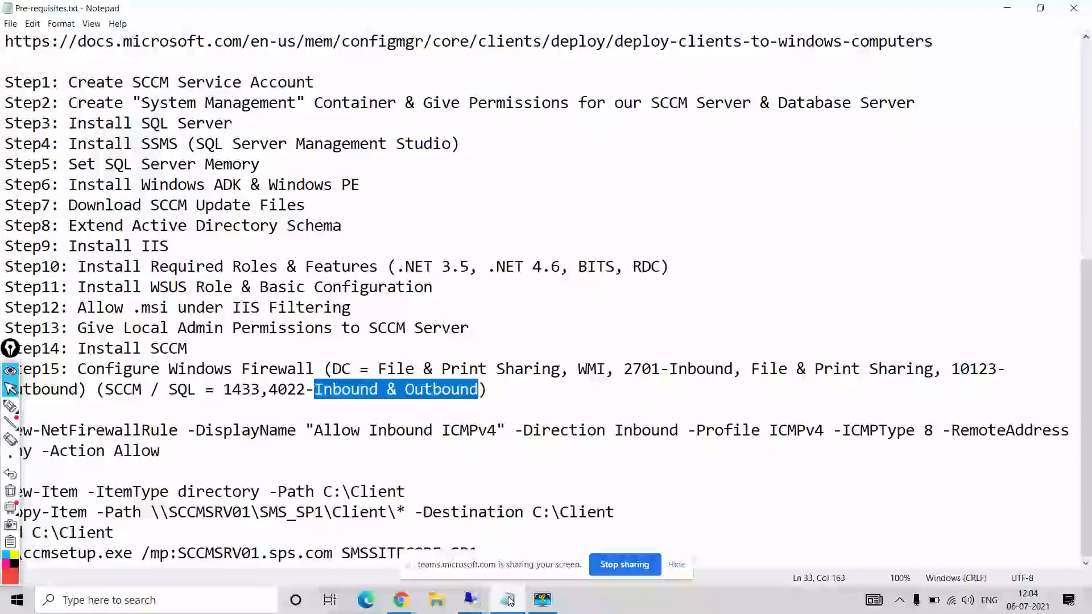
pyautogui.click(508, 600)
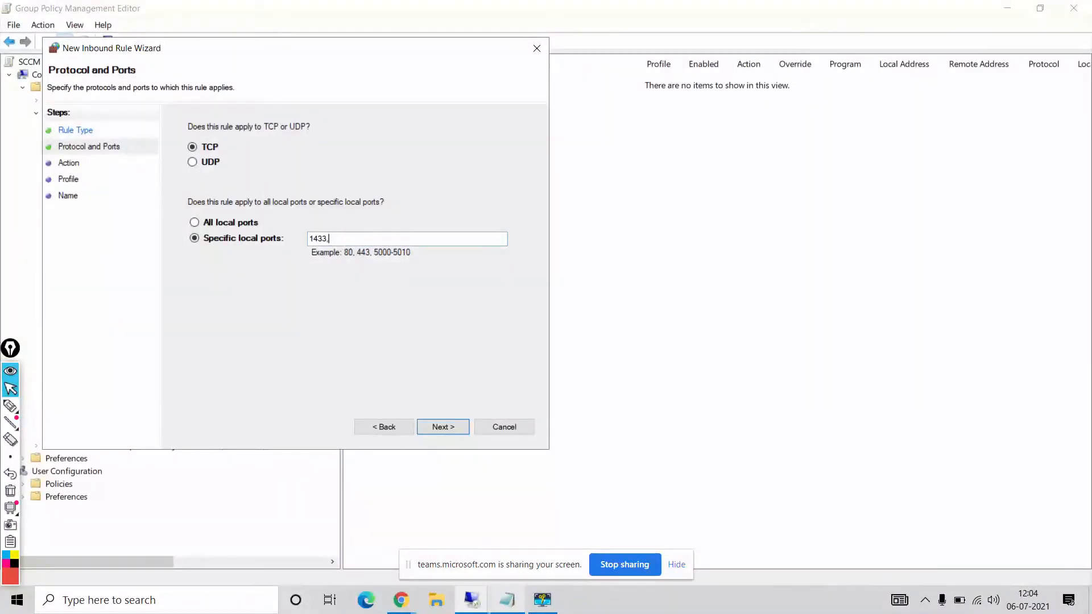
pyautogui.write('4022')
pyautogui.click(501, 604)
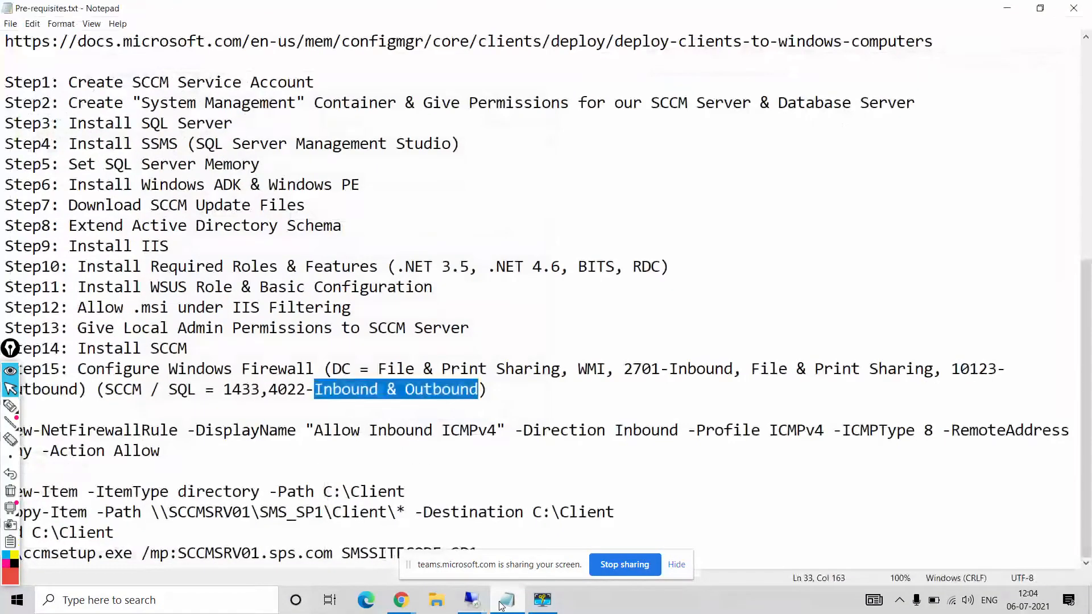
pyautogui.click(501, 604)
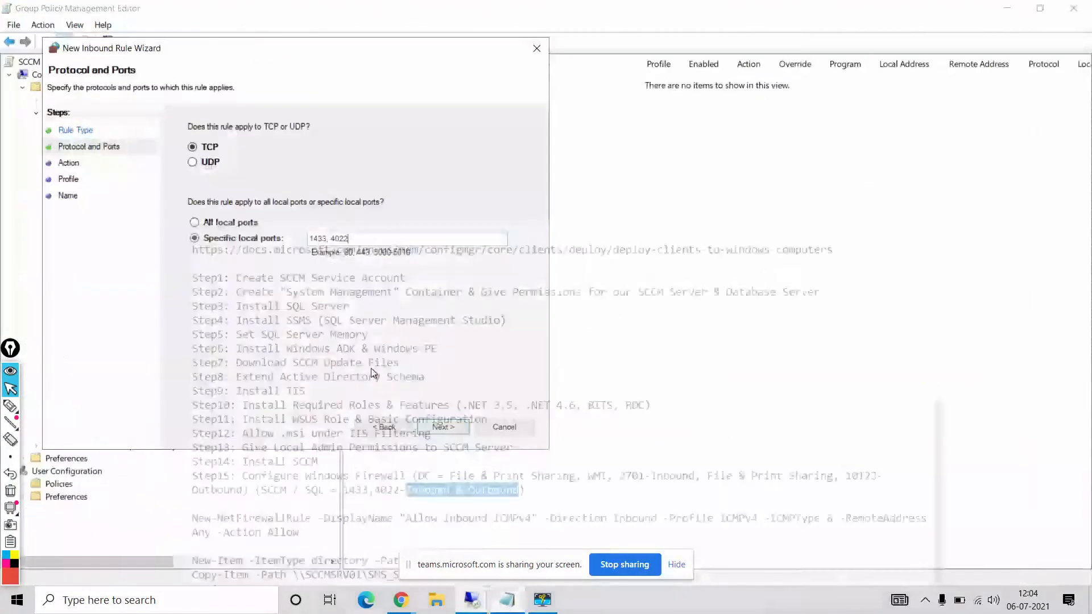
pyautogui.click(447, 425)
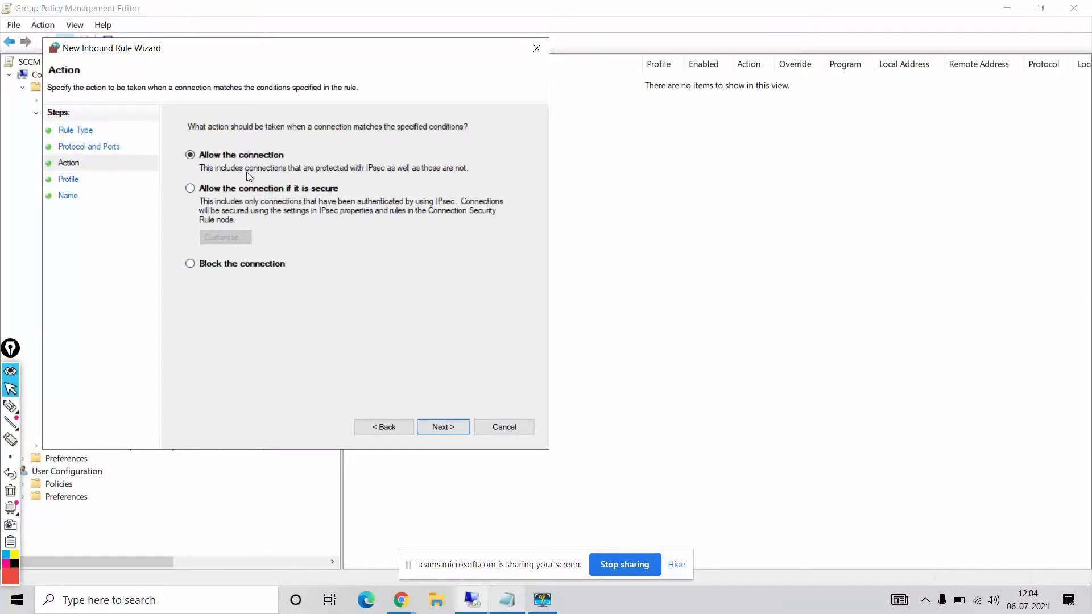
pyautogui.click(436, 428)
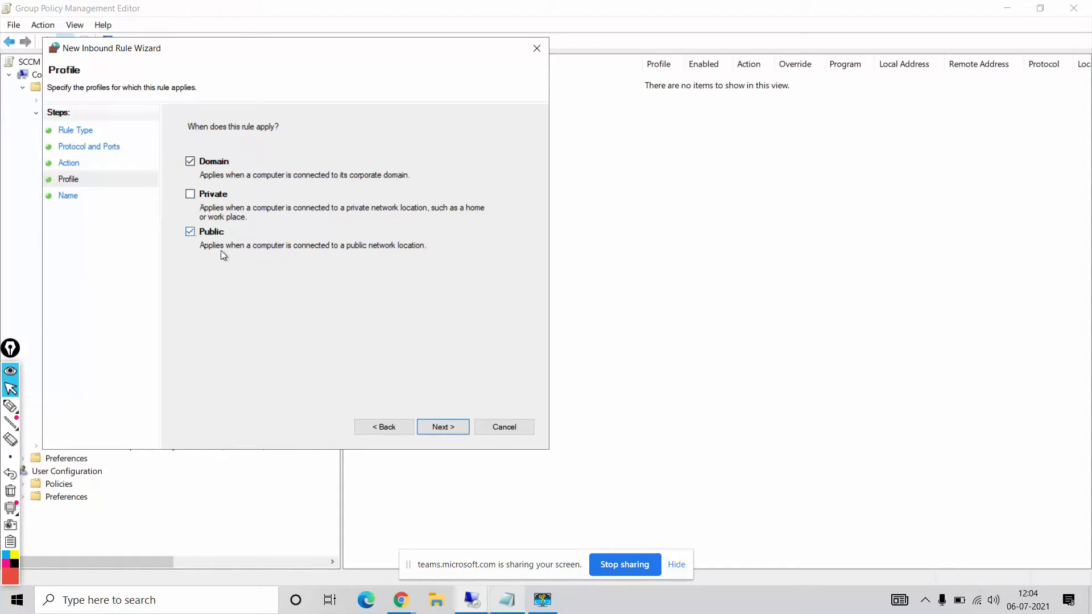
# Restrict the inbound port rule to the Domain profile, name it "SCCM & SQL Port Inbound", copy the name and finish the rule
pyautogui.click(211, 232)
pyautogui.click(434, 427)
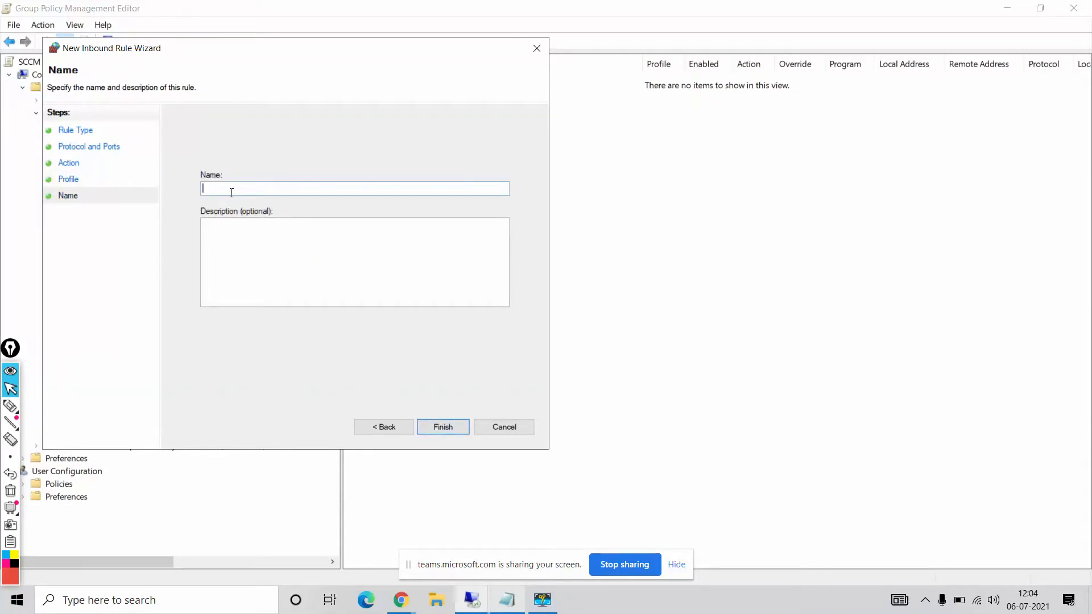
pyautogui.write('SCCM & SQL Port Inbound')
pyautogui.hotkey('ctrl', 'a')
pyautogui.hotkey('ctrl', 'c')
pyautogui.click(449, 428)
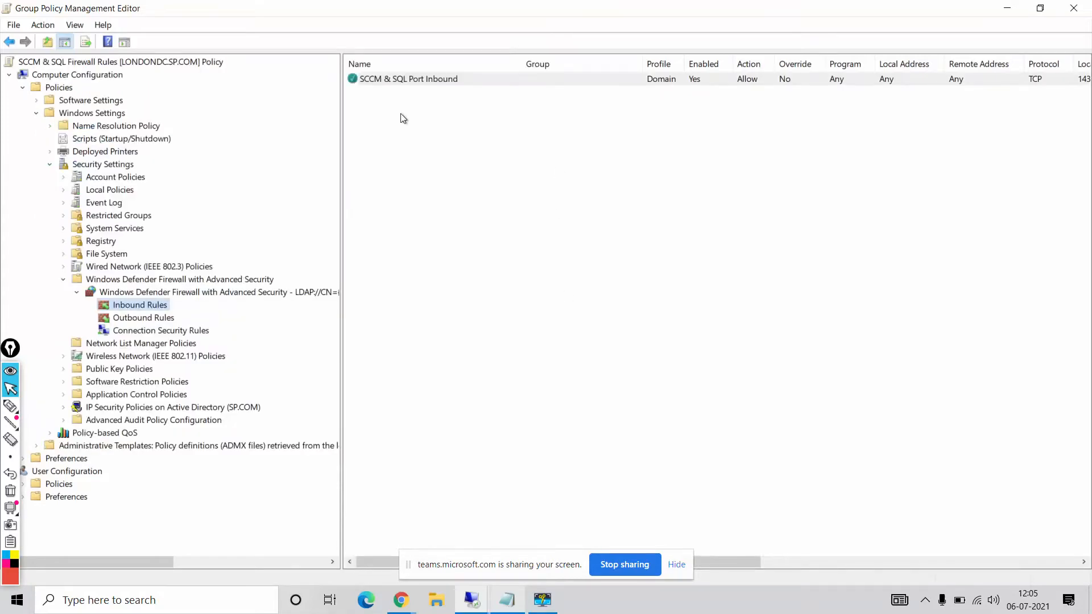
# Start a new outbound port rule for specific remote TCP ports 1433 and 4022 that allows the connection
pyautogui.click(157, 320)
pyautogui.rightClick(156, 317)
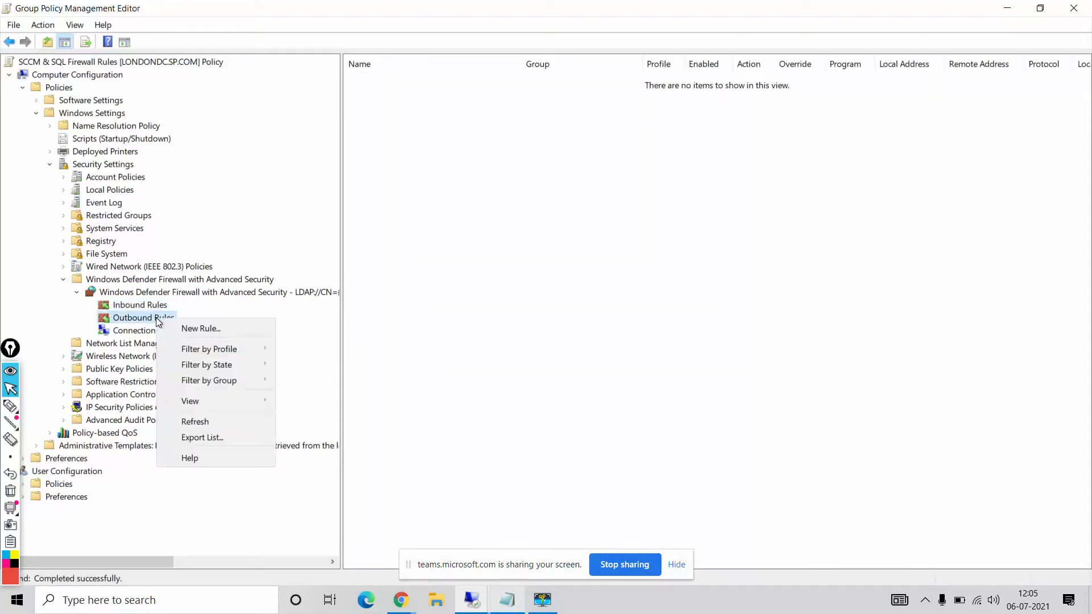
pyautogui.click(187, 330)
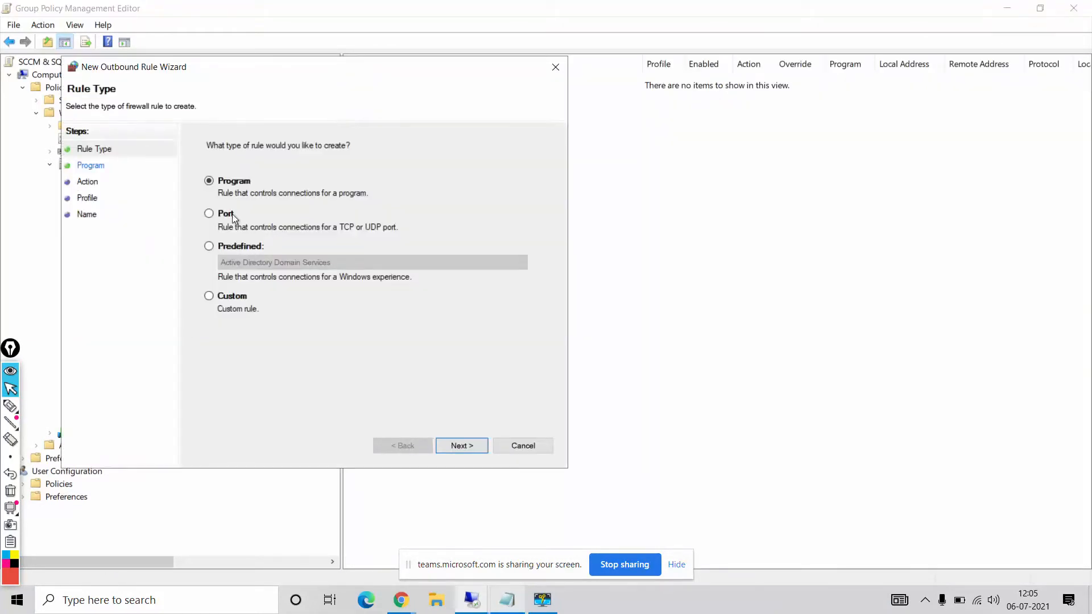
pyautogui.click(227, 217)
pyautogui.click(464, 446)
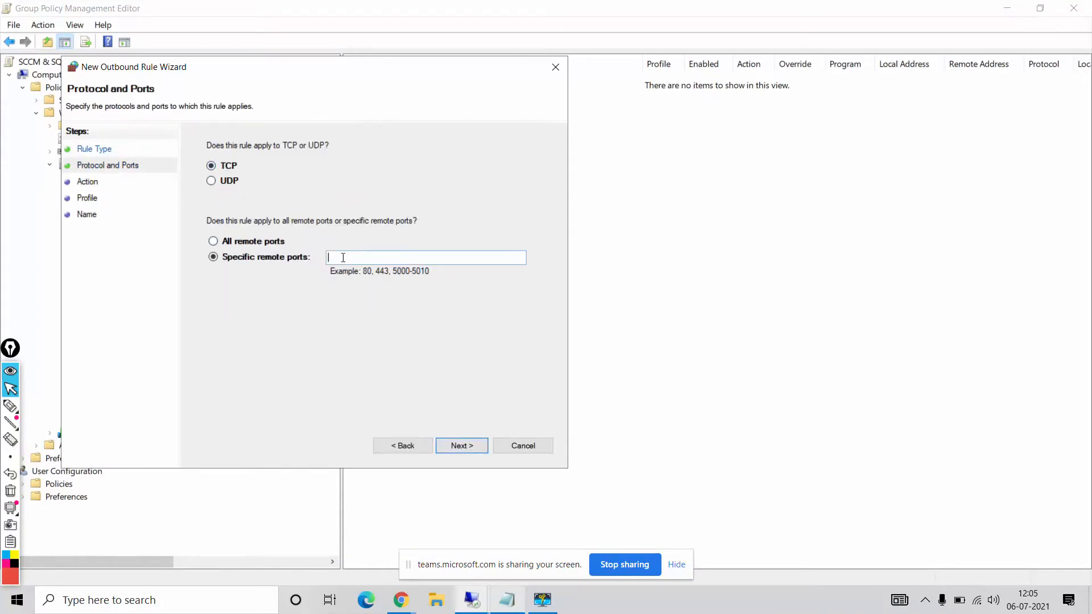
pyautogui.write('1433, 4022')
pyautogui.click(455, 445)
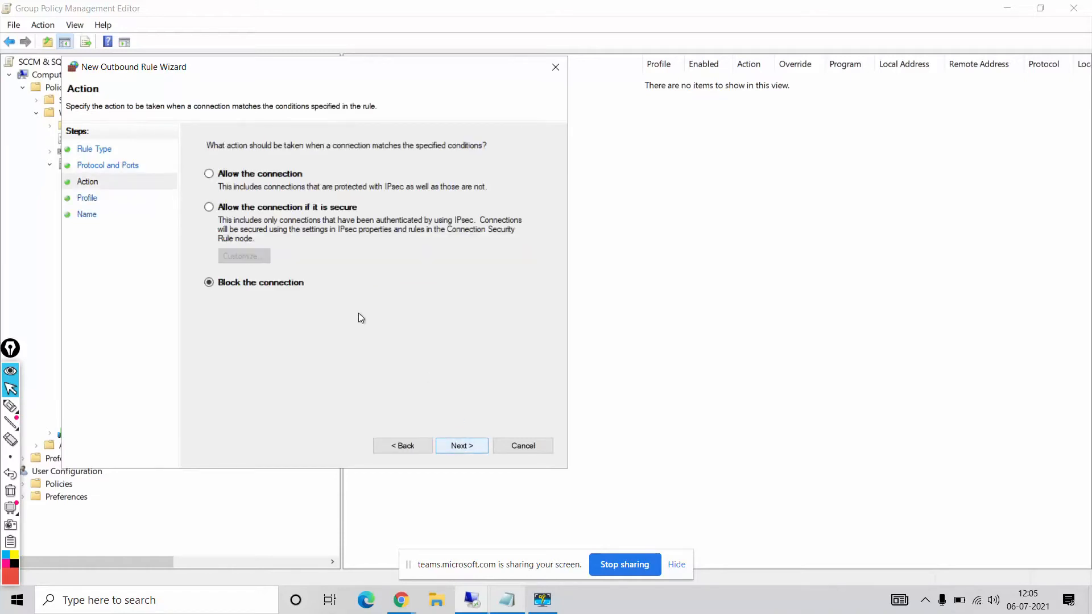
pyautogui.click(231, 176)
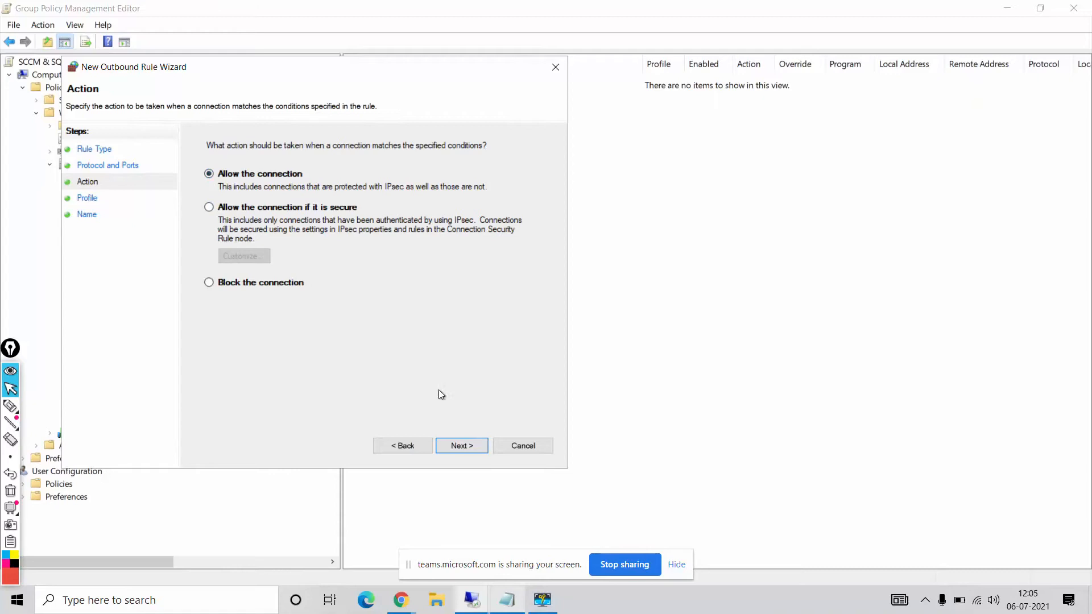
pyautogui.click(455, 445)
# Restrict the outbound port rule to the Domain profile and finish it with the name "SCCM & SQL Port Outbound"
pyautogui.click(210, 213)
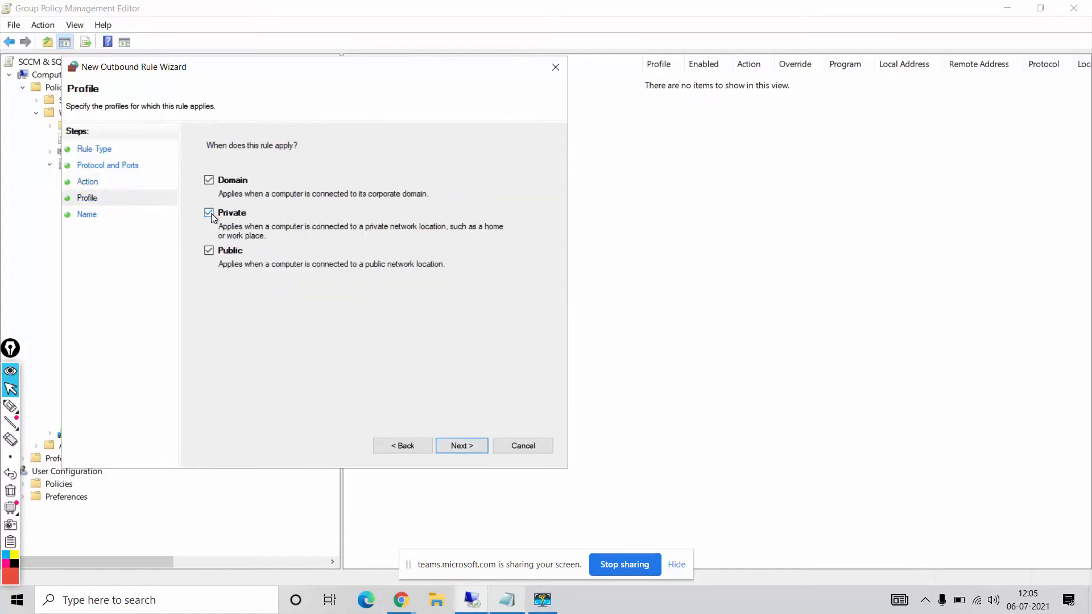
pyautogui.click(462, 446)
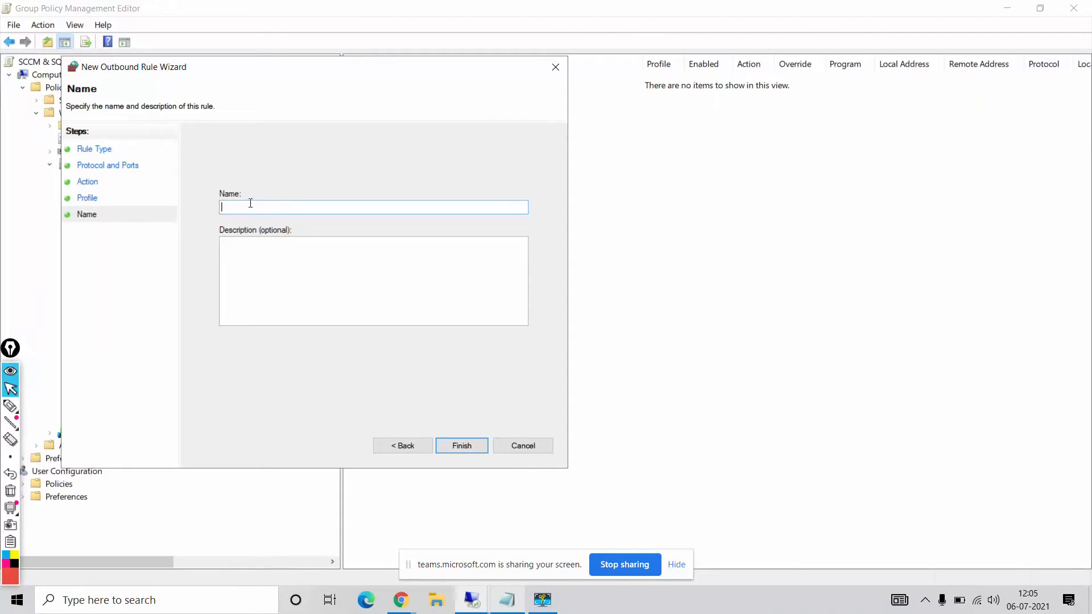
pyautogui.hotkey('ctrl', 'v')
pyautogui.write('Outbound')
pyautogui.click(452, 448)
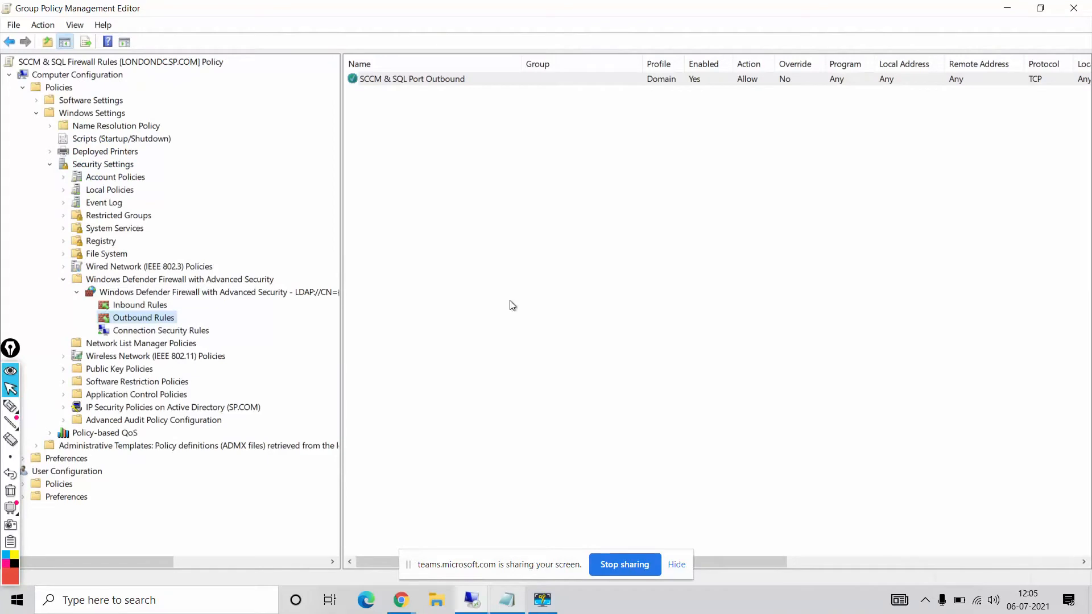
# Review the inbound and outbound rule lists, then close the policy editor
pyautogui.click(143, 305)
pyautogui.click(143, 319)
pyautogui.click(1074, 8)
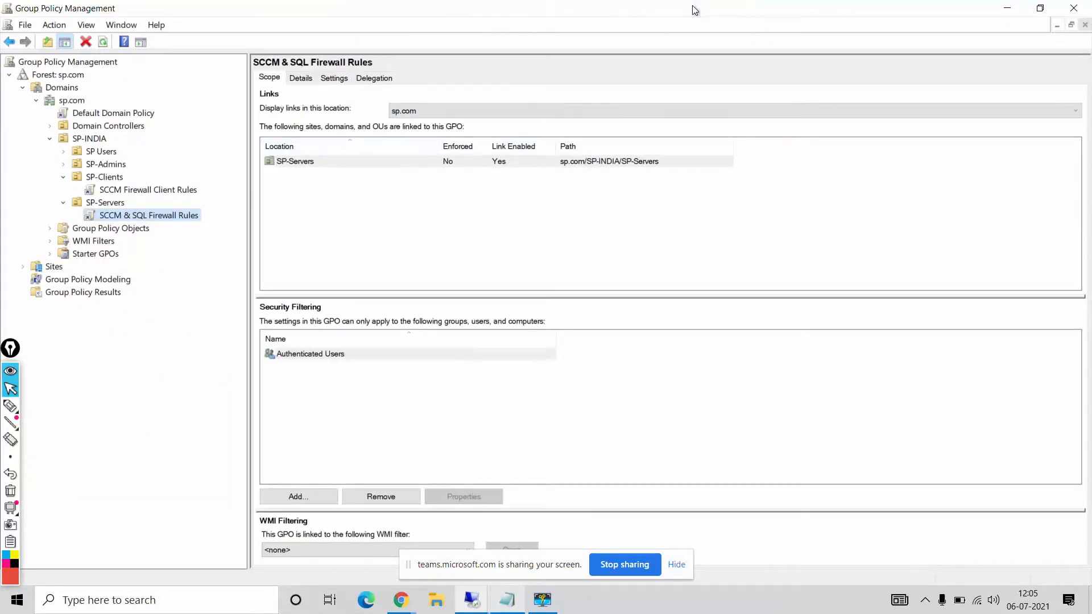
# Switch to the SCCM server's remote desktop session and close the Endpoint Configuration Manager console there
pyautogui.click(687, 13)
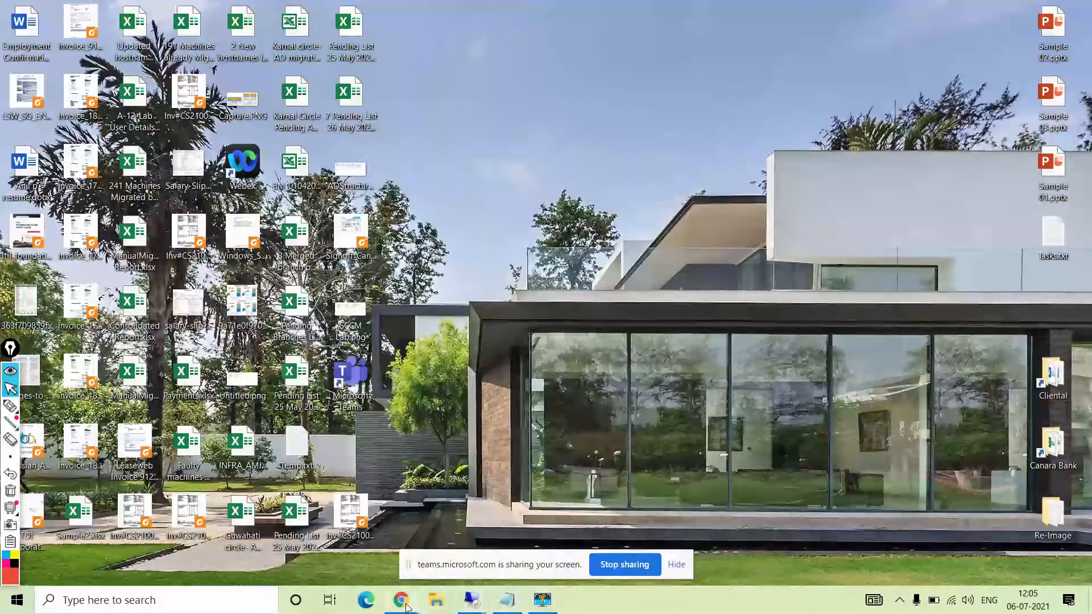
pyautogui.moveTo(471, 600)
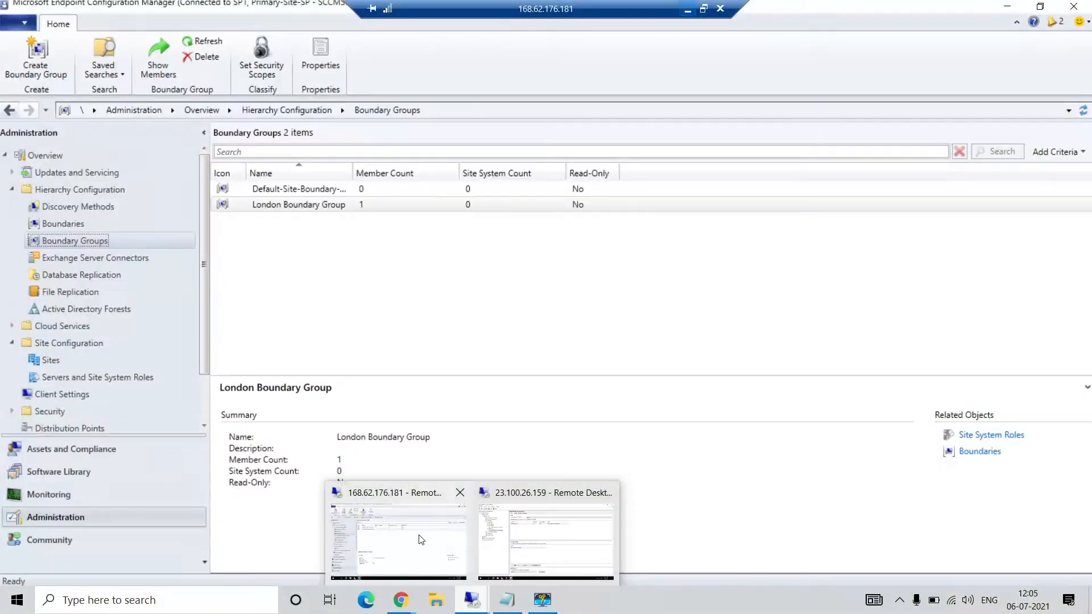
pyautogui.click(417, 536)
pyautogui.click(984, 11)
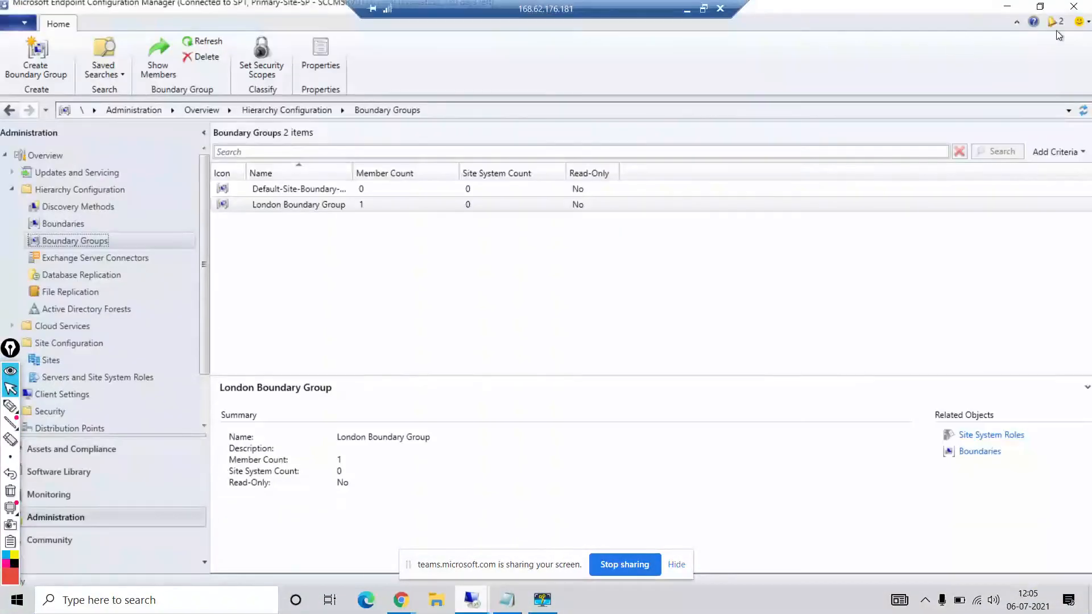
pyautogui.click(1072, 8)
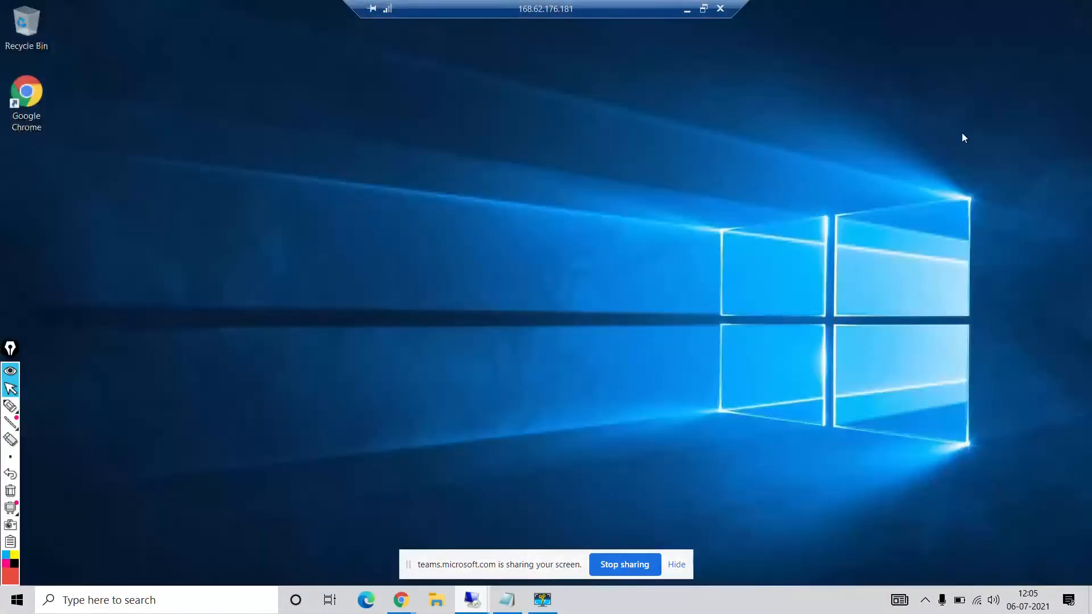
pyautogui.rightClick(561, 249)
pyautogui.click(599, 287)
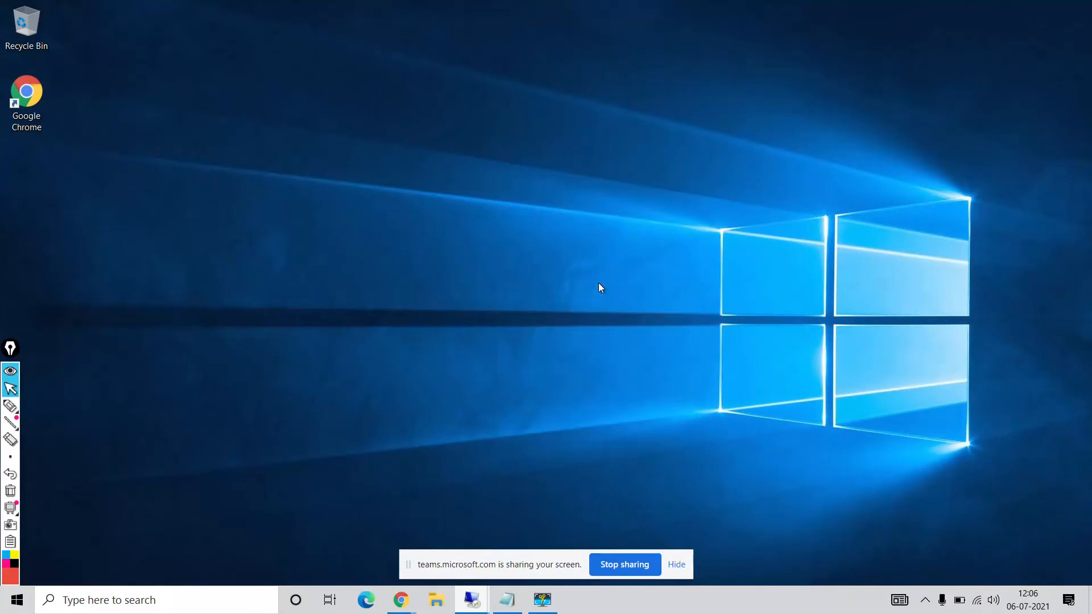
# Enter the immediate restart command "shutdown /r /t 0" in the Run dialog
pyautogui.press('super+r')
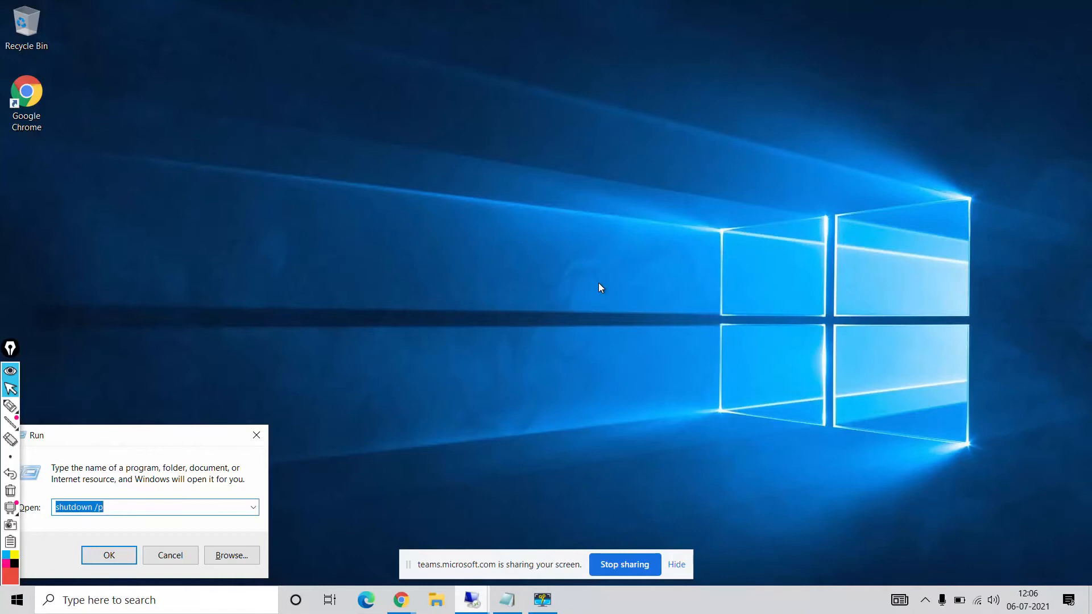
pyautogui.write('shutdown /r /t ')
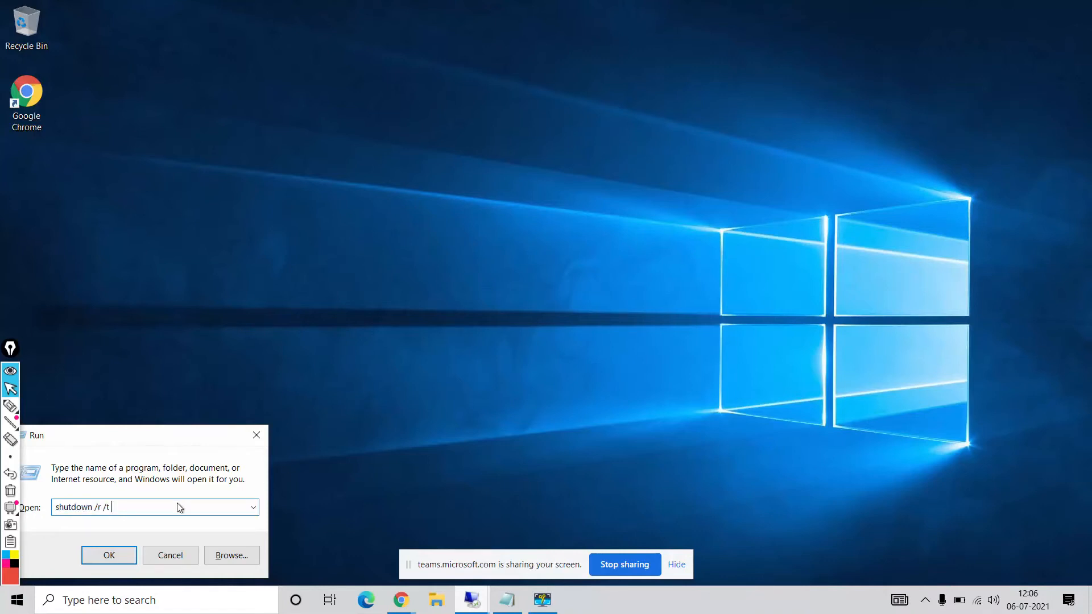
pyautogui.write('0')
# Check the Teams meeting in the browser, return to the SCCM server session and execute the prepared restart command
pyautogui.moveTo(678, 2)
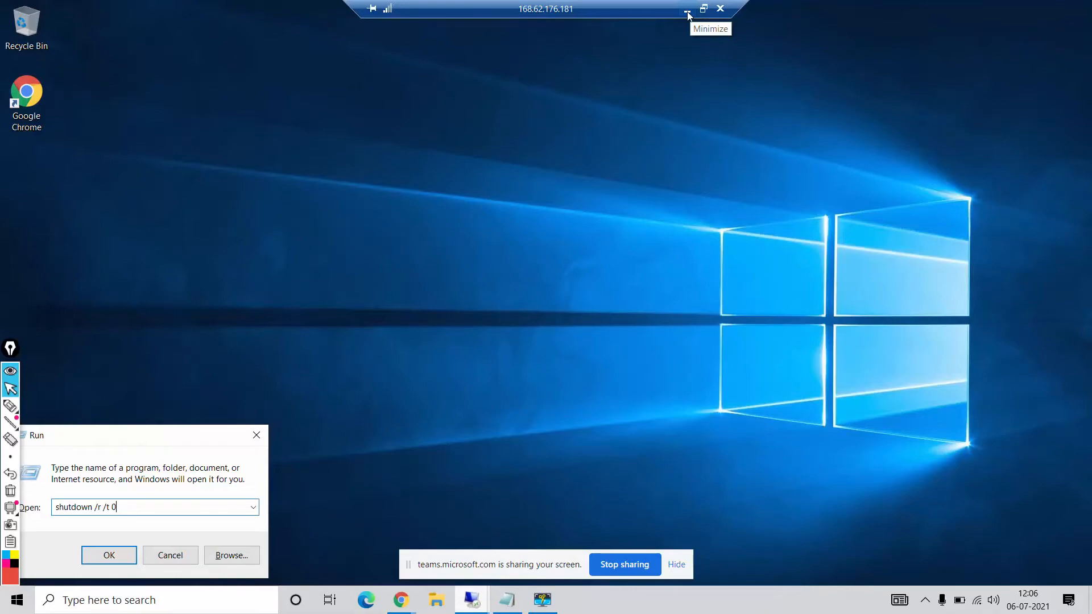
pyautogui.click(687, 13)
pyautogui.moveTo(401, 600)
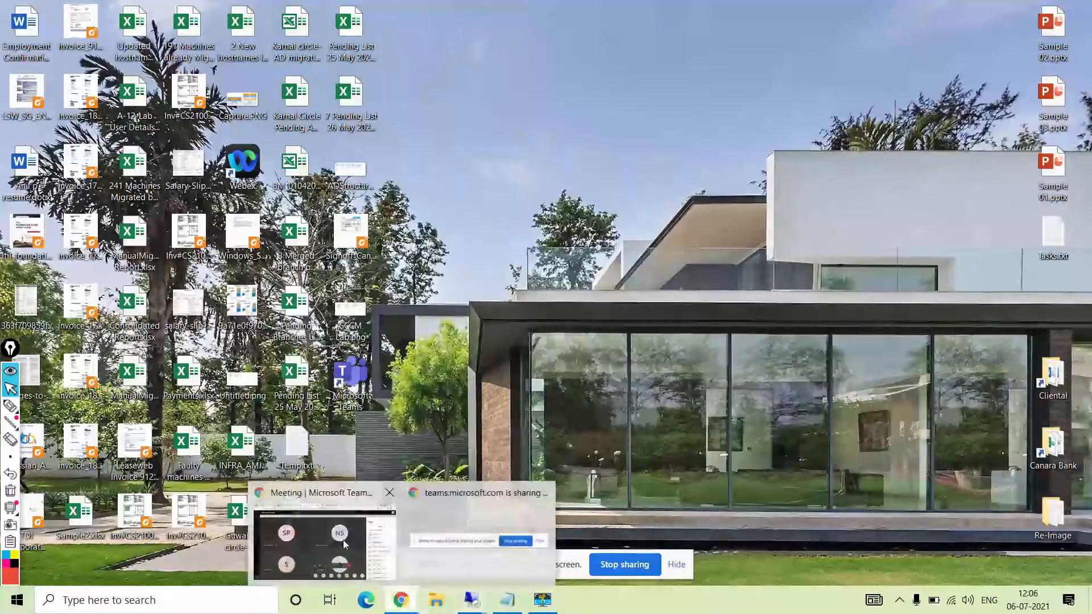
pyautogui.click(343, 540)
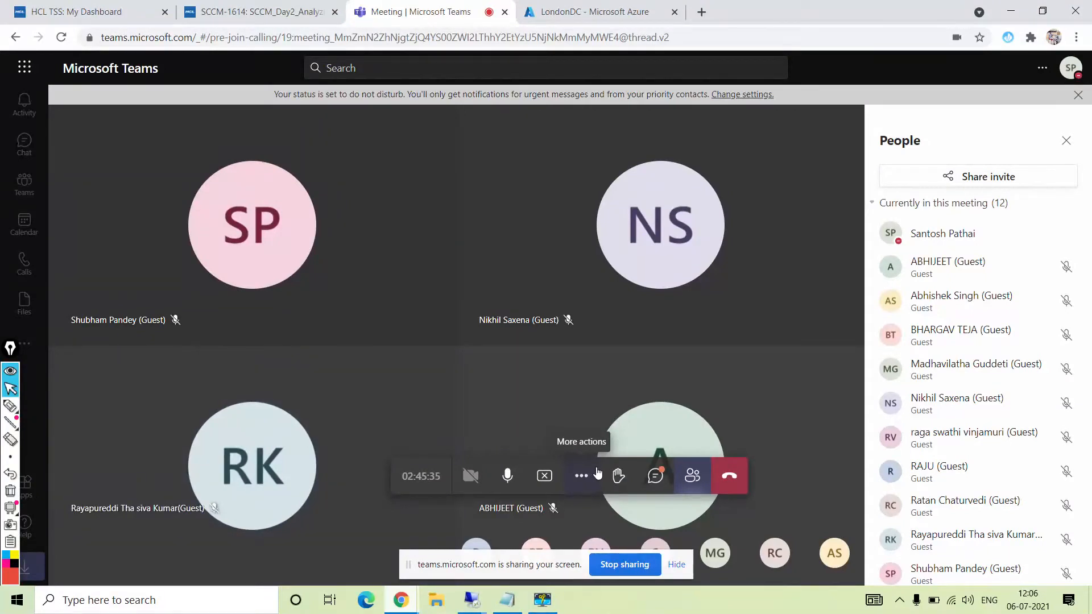
pyautogui.moveTo(654, 264)
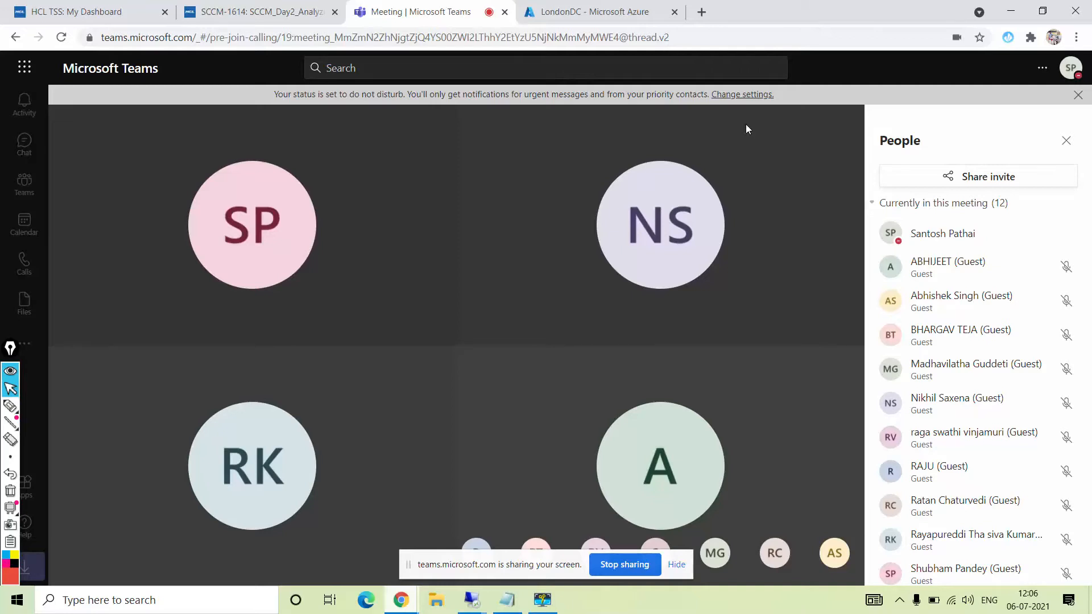
pyautogui.moveTo(472, 600)
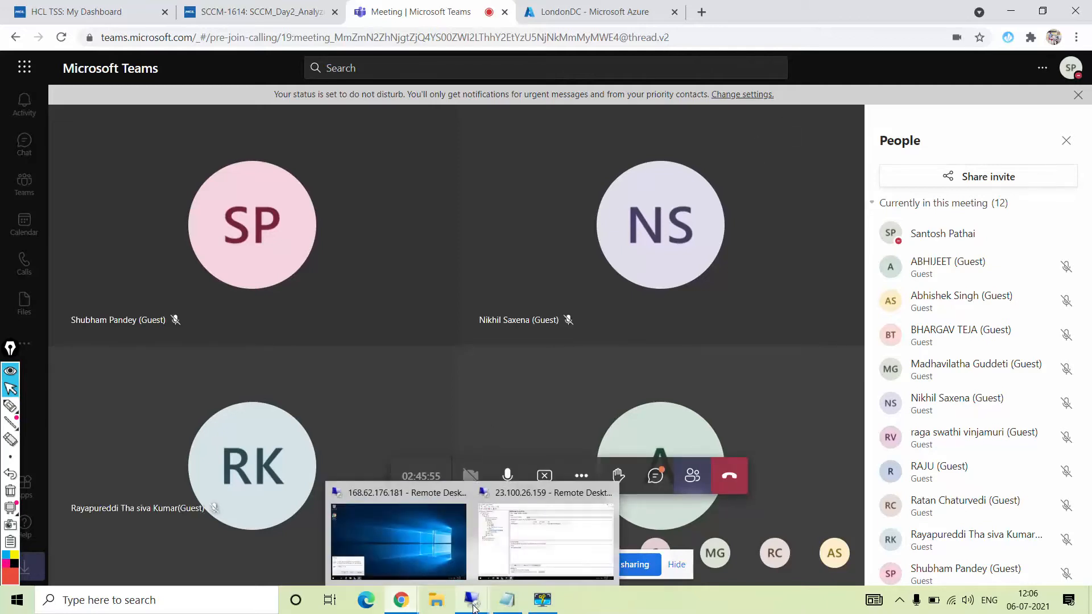
pyautogui.click(409, 551)
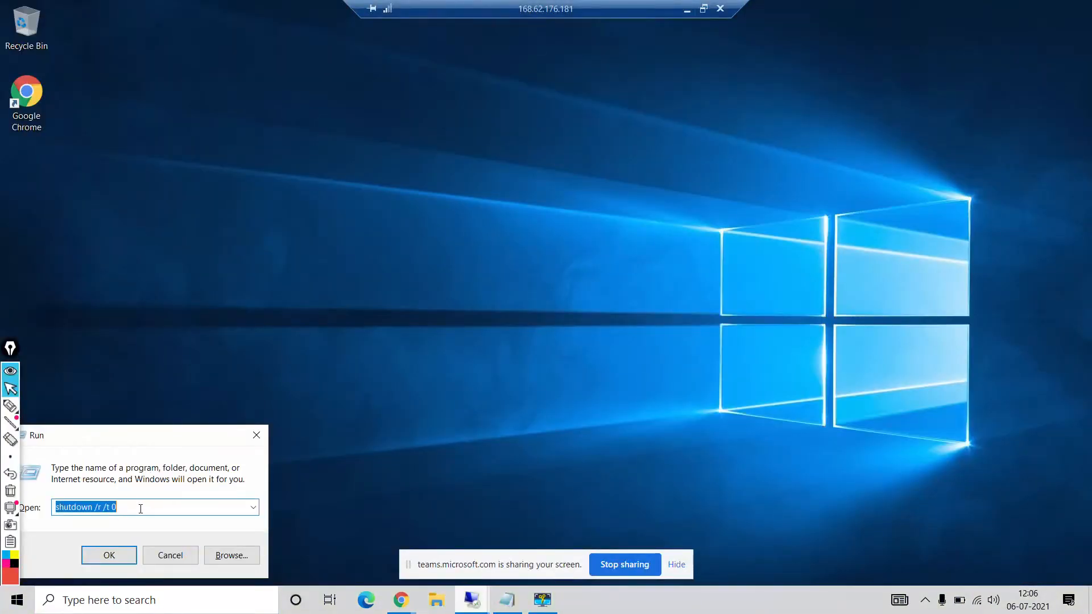
pyautogui.click(109, 556)
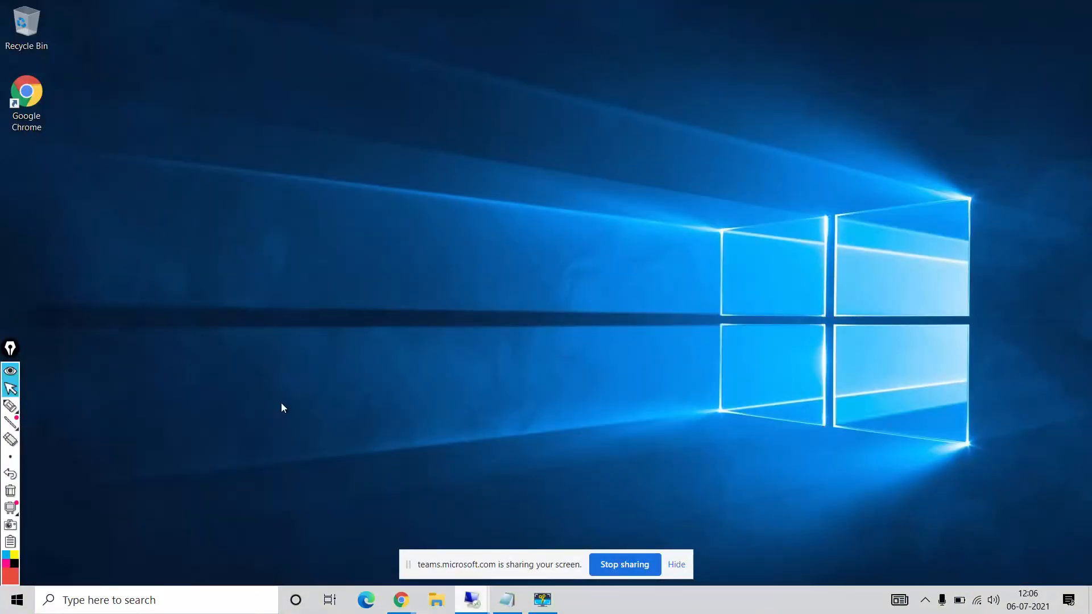
pyautogui.moveTo(624, 4)
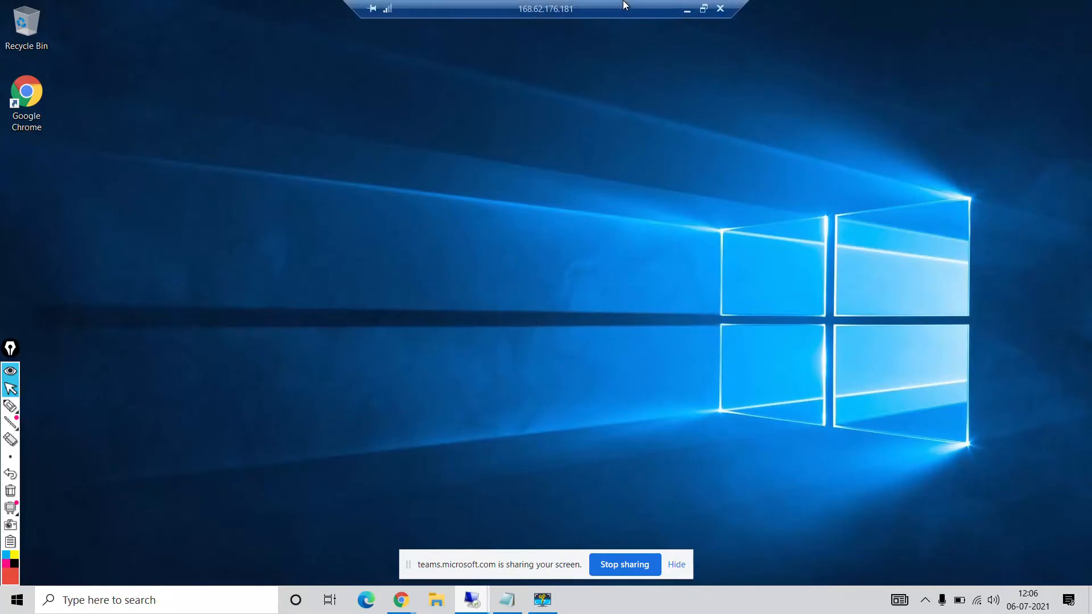
pyautogui.rightClick(480, 192)
pyautogui.click(508, 236)
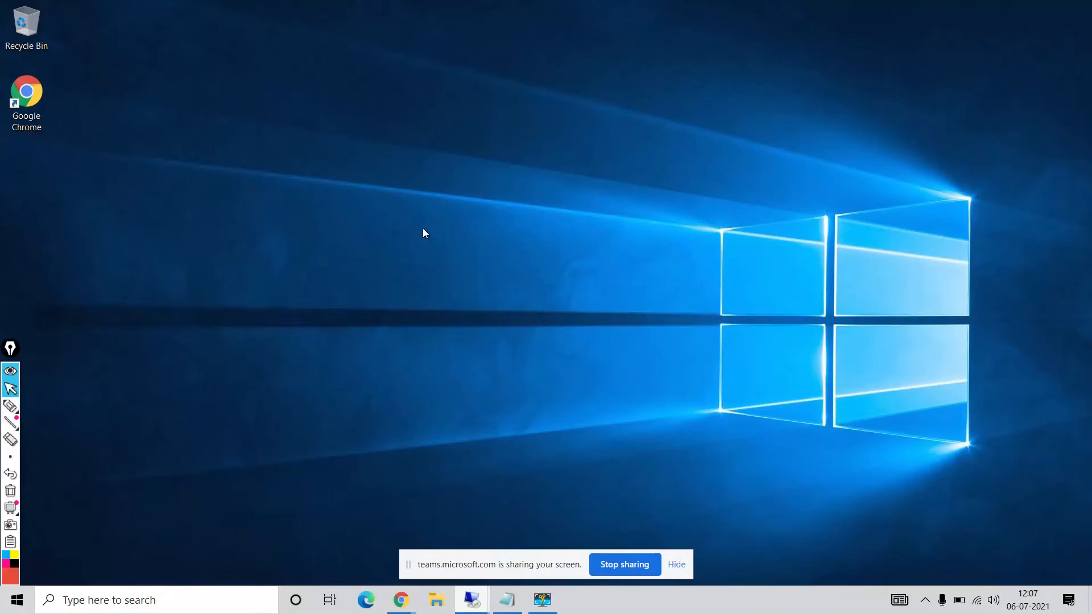
pyautogui.rightClick(423, 233)
pyautogui.click(466, 275)
pyautogui.moveTo(723, 5)
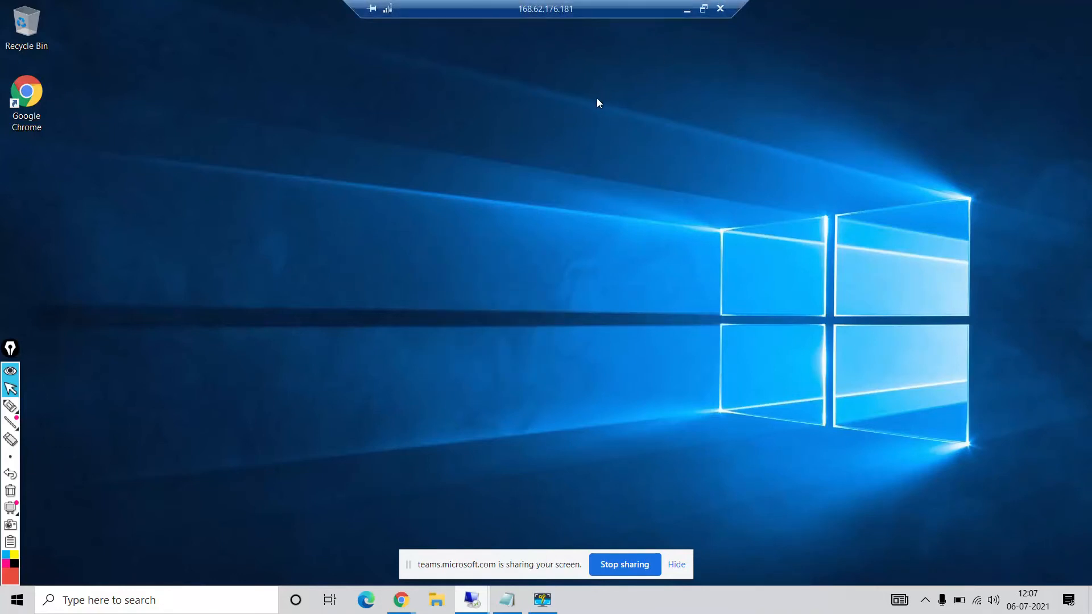
# Try again to restart the server immediately by running "shutdown /r /t 0"
pyautogui.press('super+r')
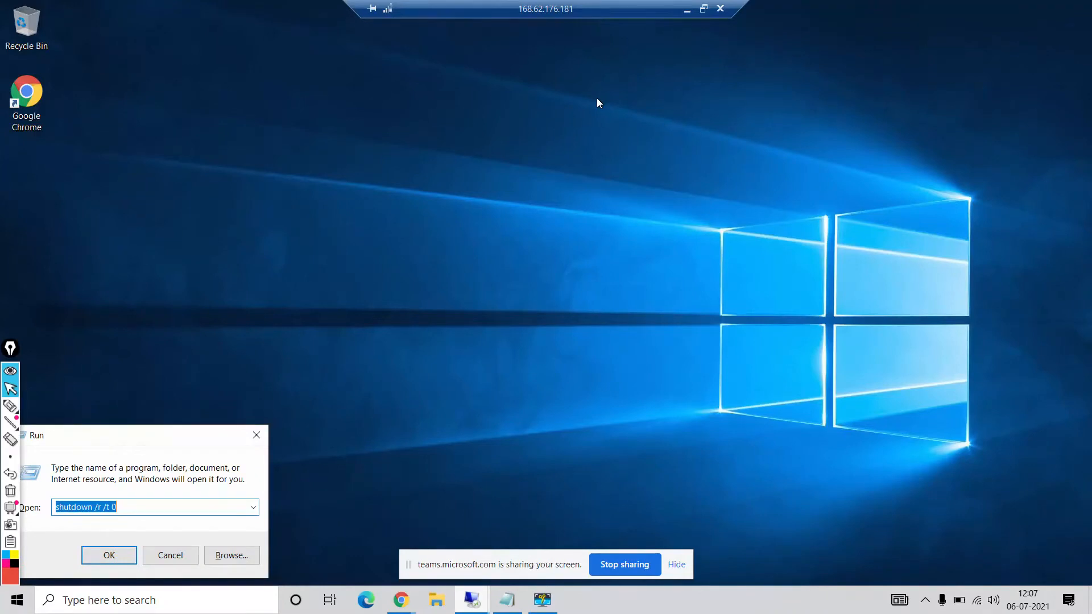
pyautogui.write('shutdown ')
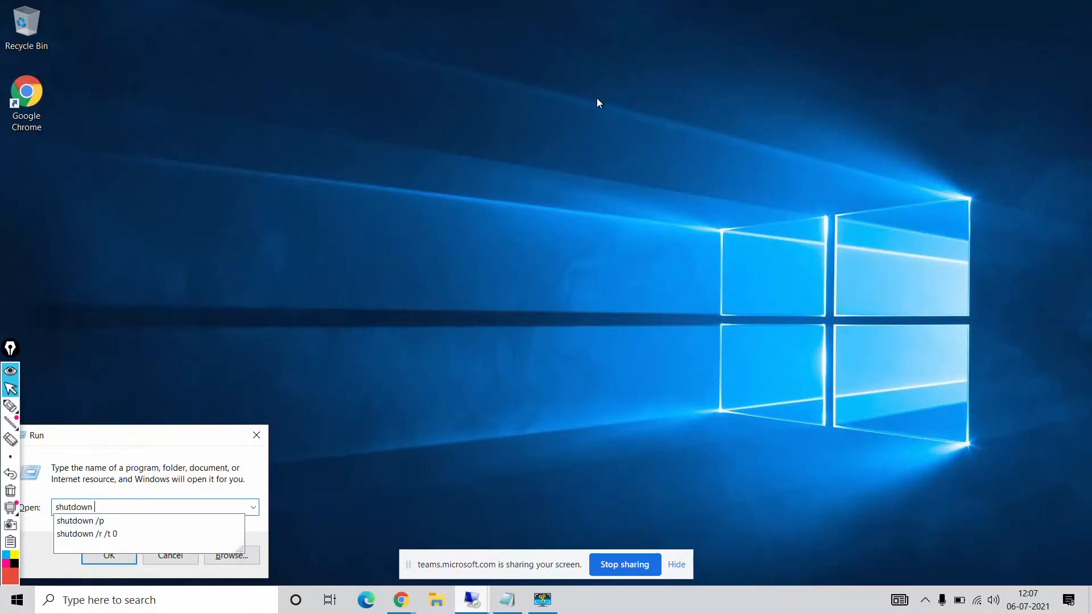
pyautogui.write('/r /t 0')
pyautogui.press('Return')
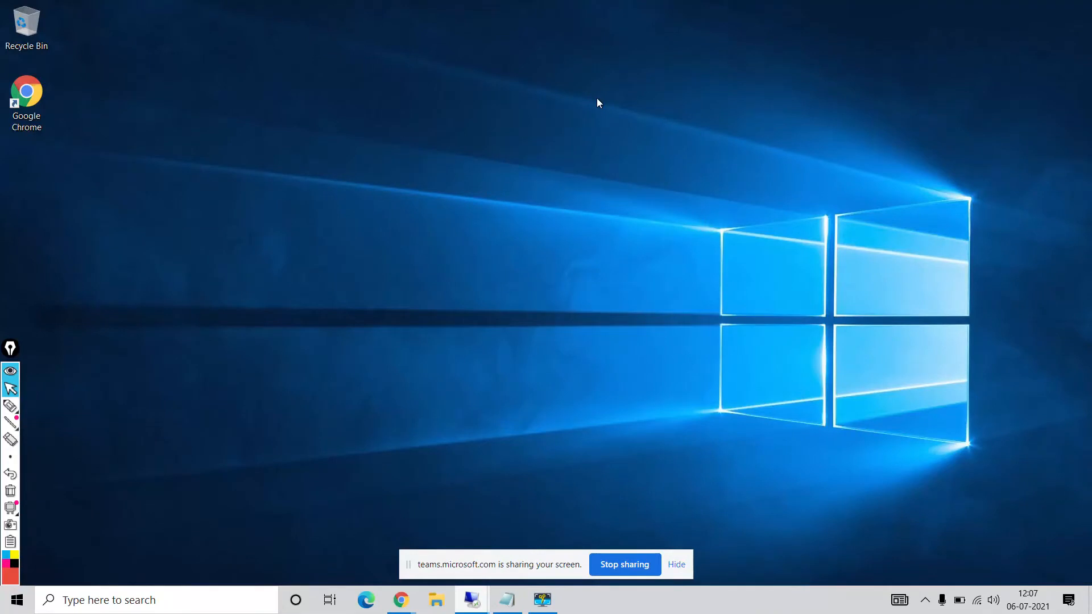
# Try a delayed restart with "shutdown /r /t 10" and abort it with "shutdown -a"
pyautogui.press('super+r')
pyautogui.press('End')
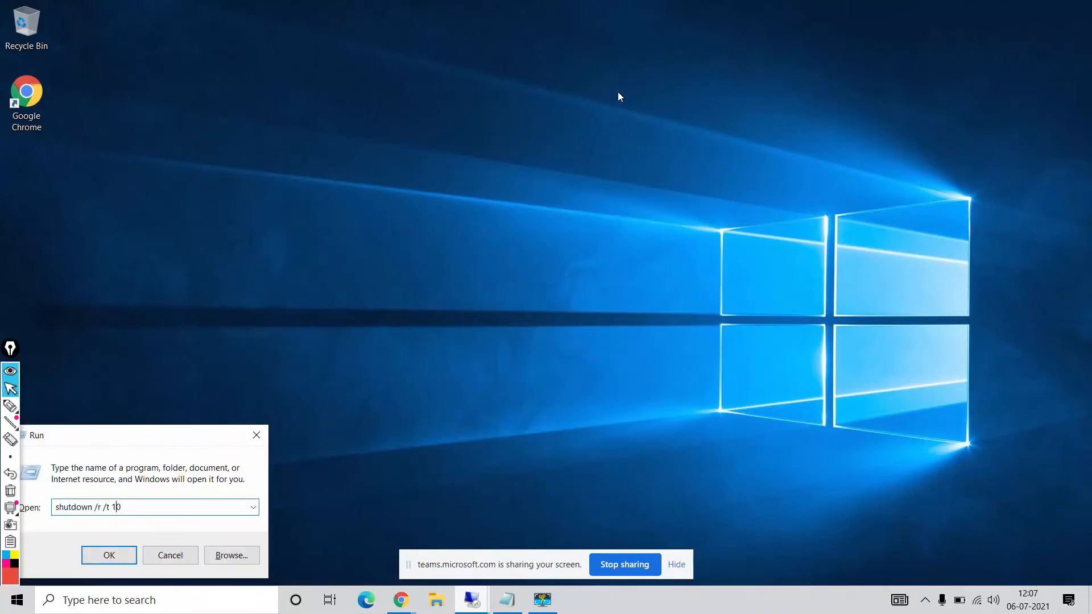
pyautogui.click(109, 556)
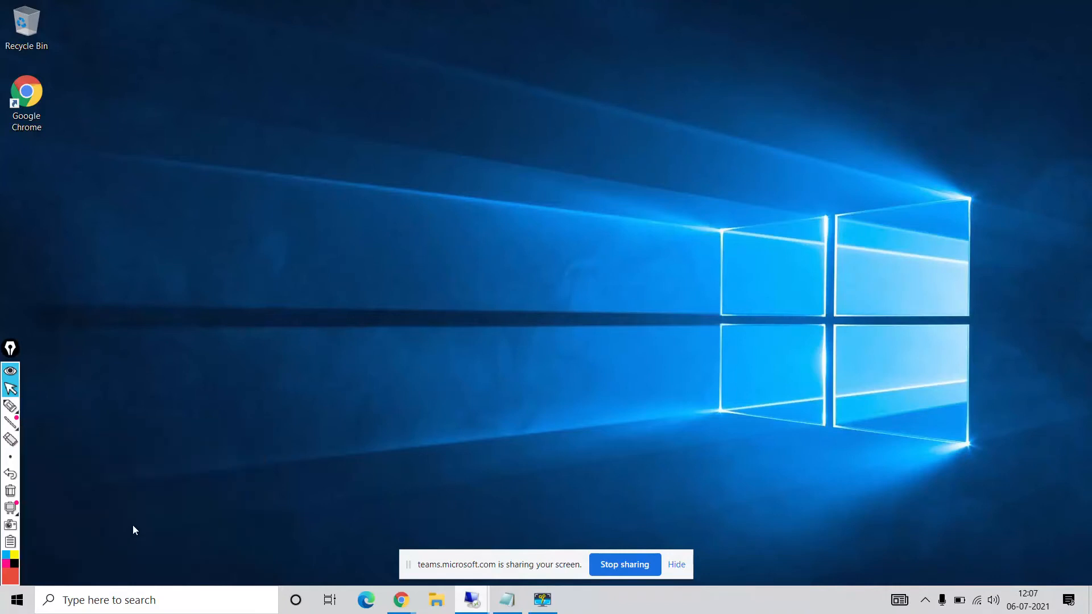
pyautogui.press('super+r')
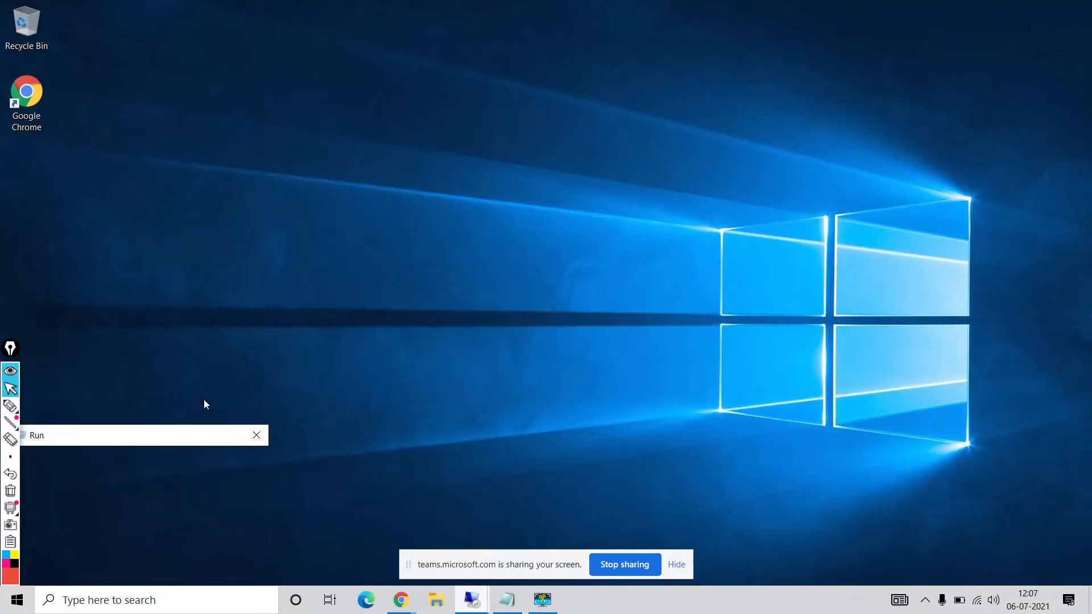
pyautogui.write('shutdown -a')
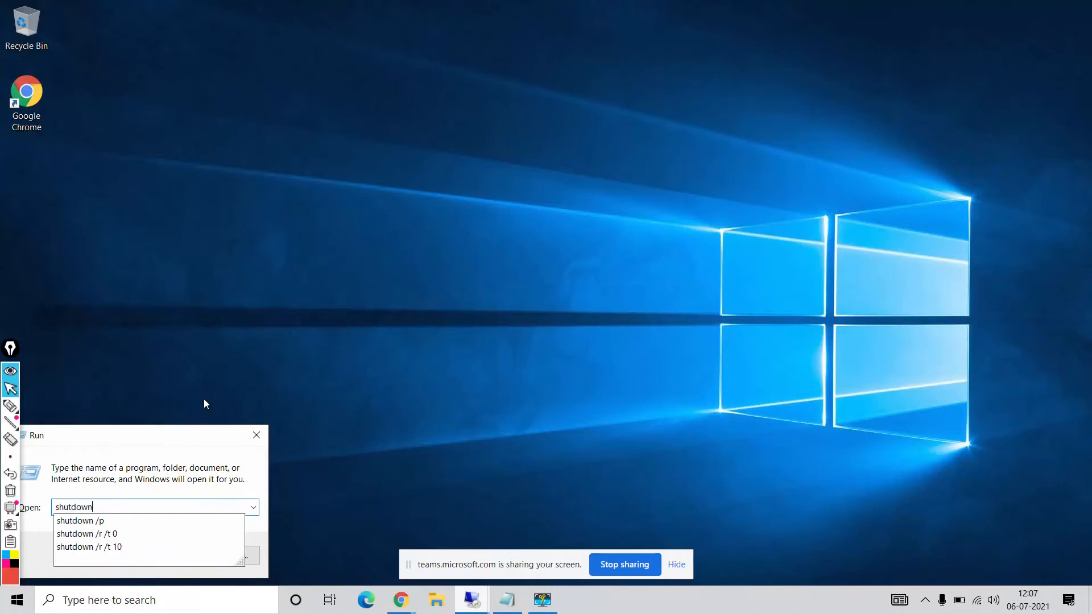
pyautogui.press('Return')
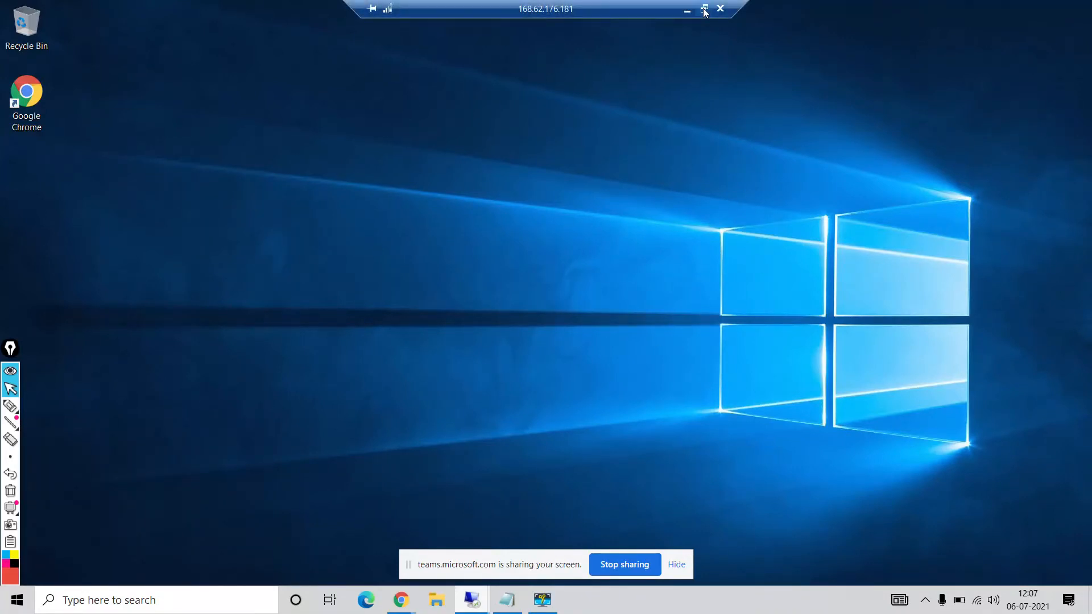
# Restore the SCCM server's remote desktop session to a window and return it to full screen to regain the server's taskbar
pyautogui.click(704, 9)
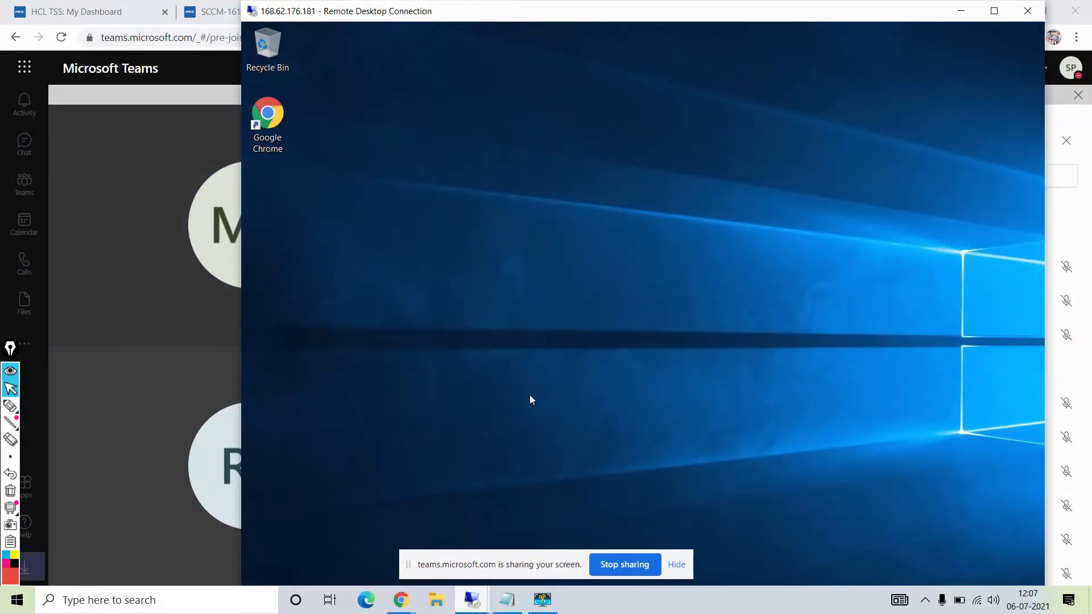
pyautogui.press('super')
pyautogui.click(785, 376)
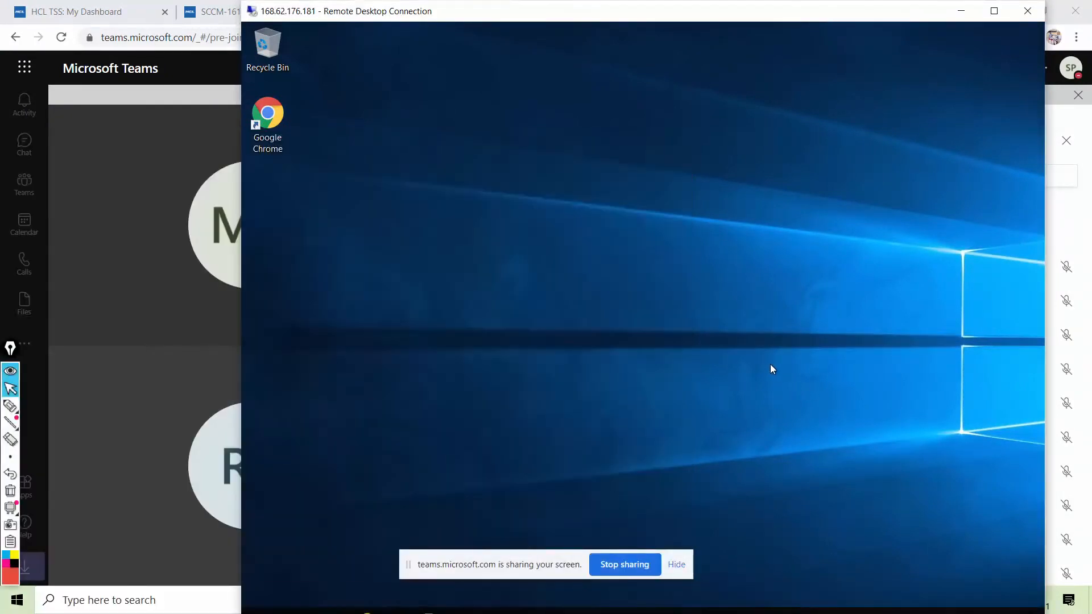
pyautogui.press('super')
pyautogui.click(770, 364)
pyautogui.click(992, 11)
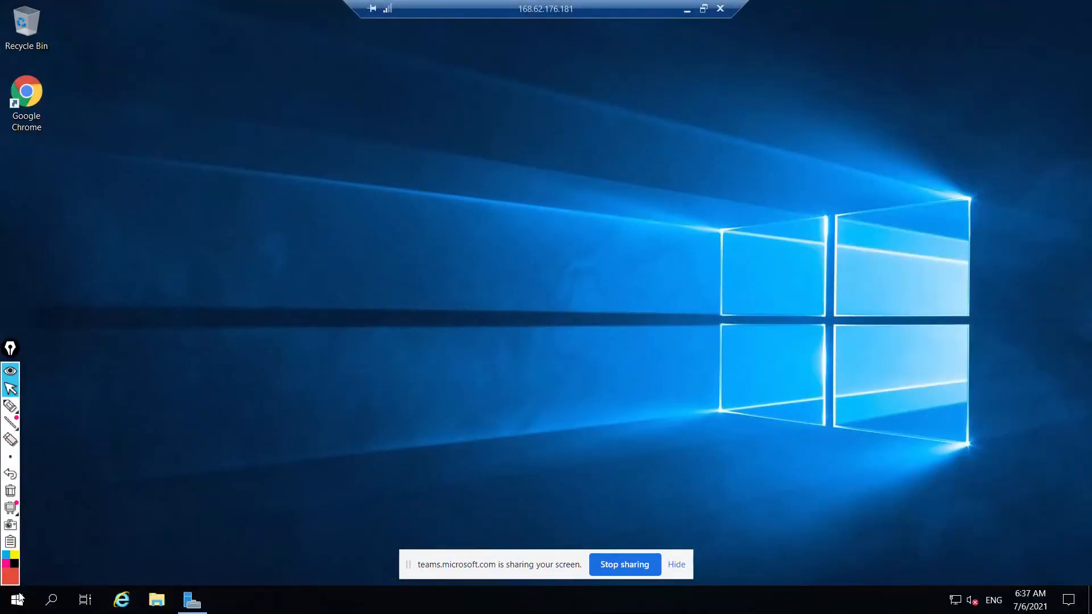
# Move the floating annotation toolbar to the middle of the server's desktop and leave Windows Settings closed
pyautogui.click(19, 599)
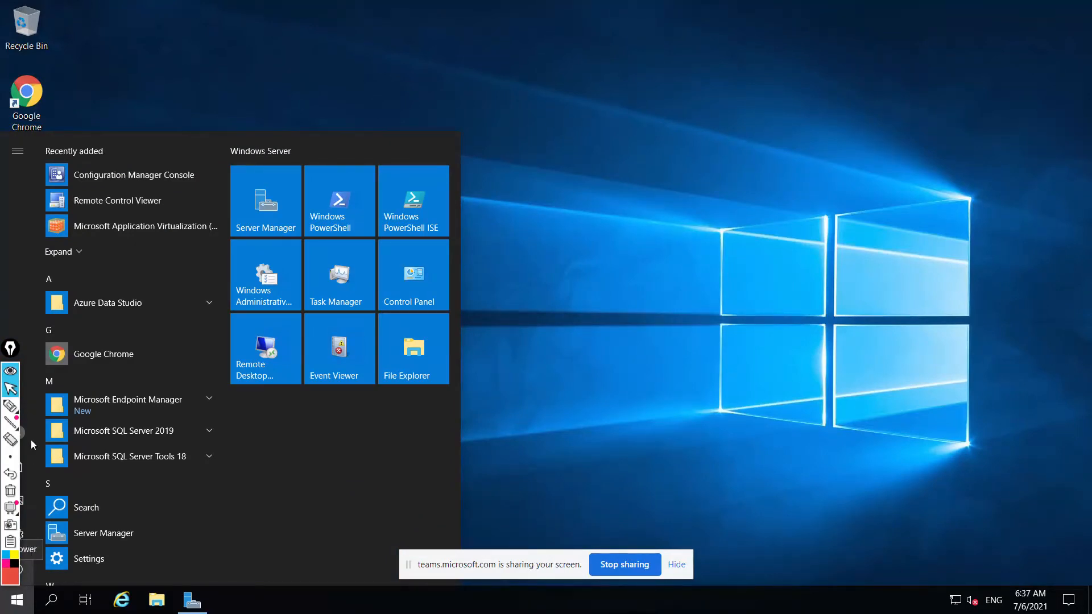
pyautogui.moveTo(10, 348); pyautogui.dragTo(614, 318)
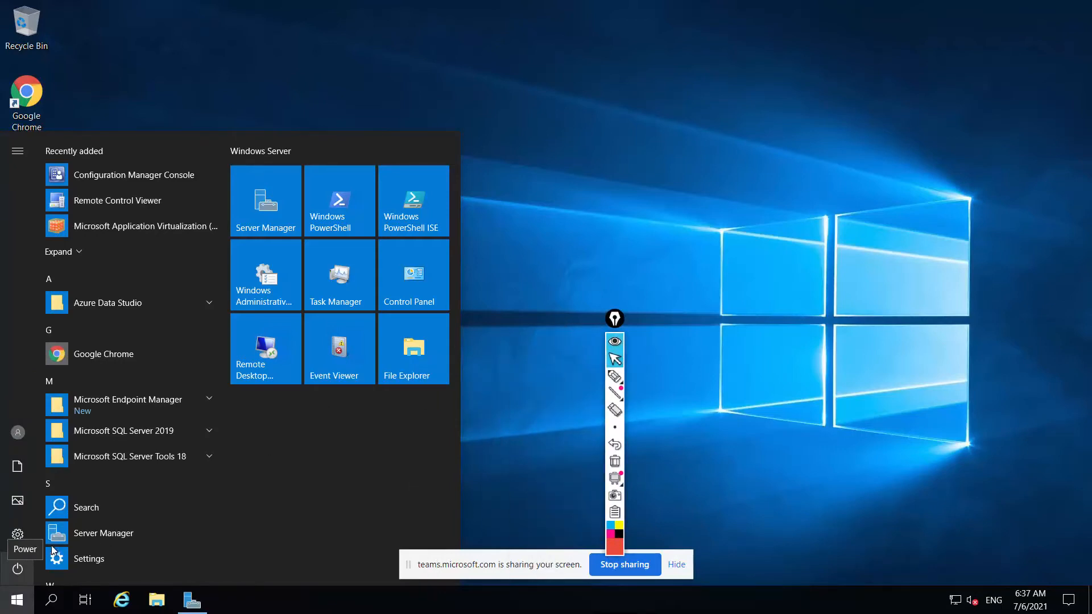
pyautogui.click(17, 534)
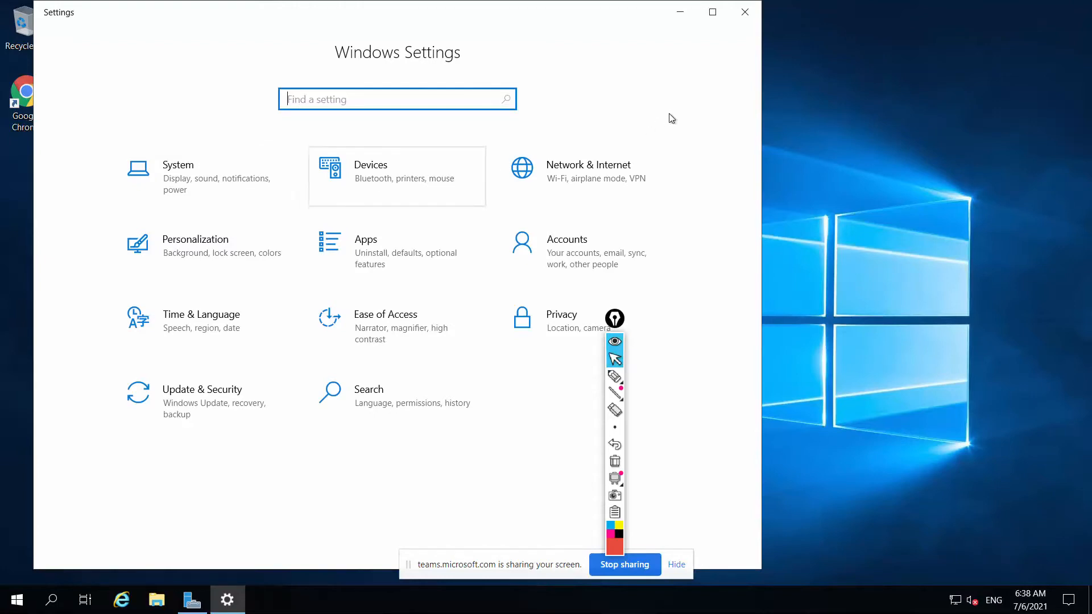
pyautogui.click(746, 13)
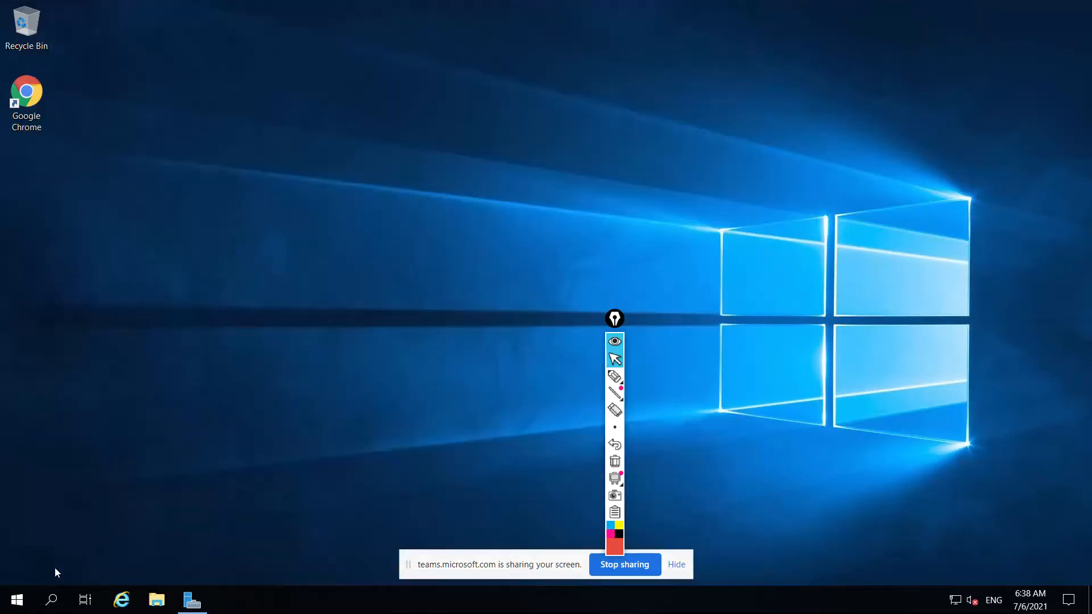
# Restart the SCCM server with the reason "Other (Unplanned)"
pyautogui.click(17, 601)
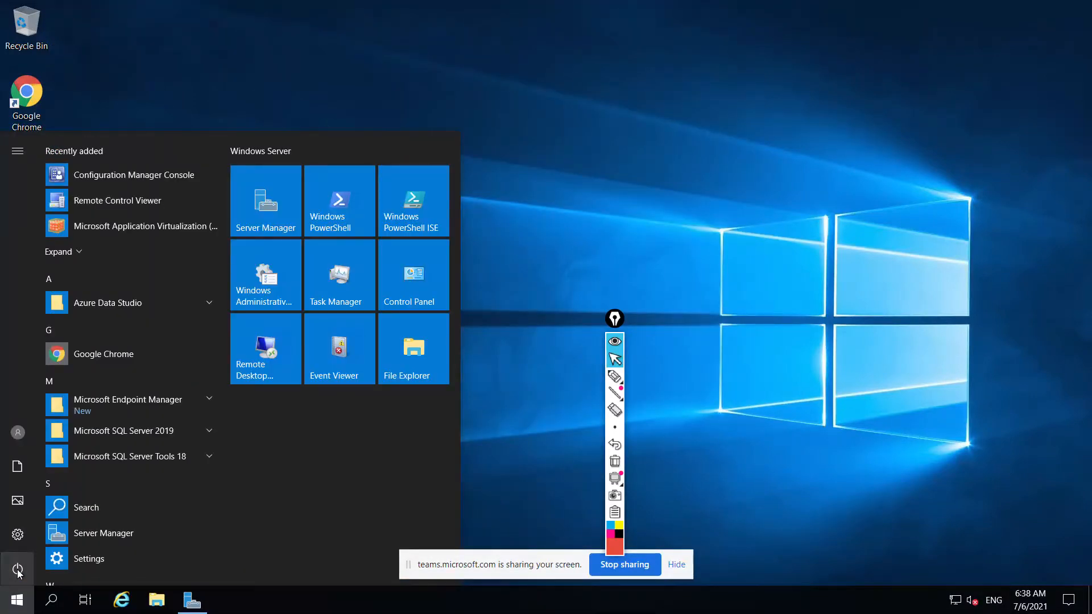
pyautogui.click(18, 570)
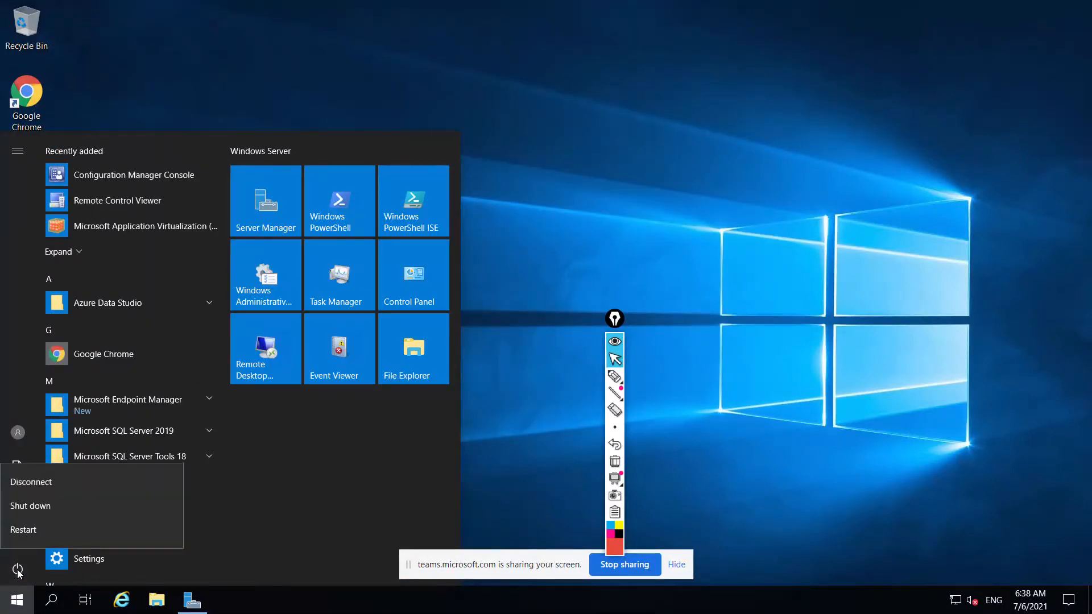
pyautogui.click(26, 531)
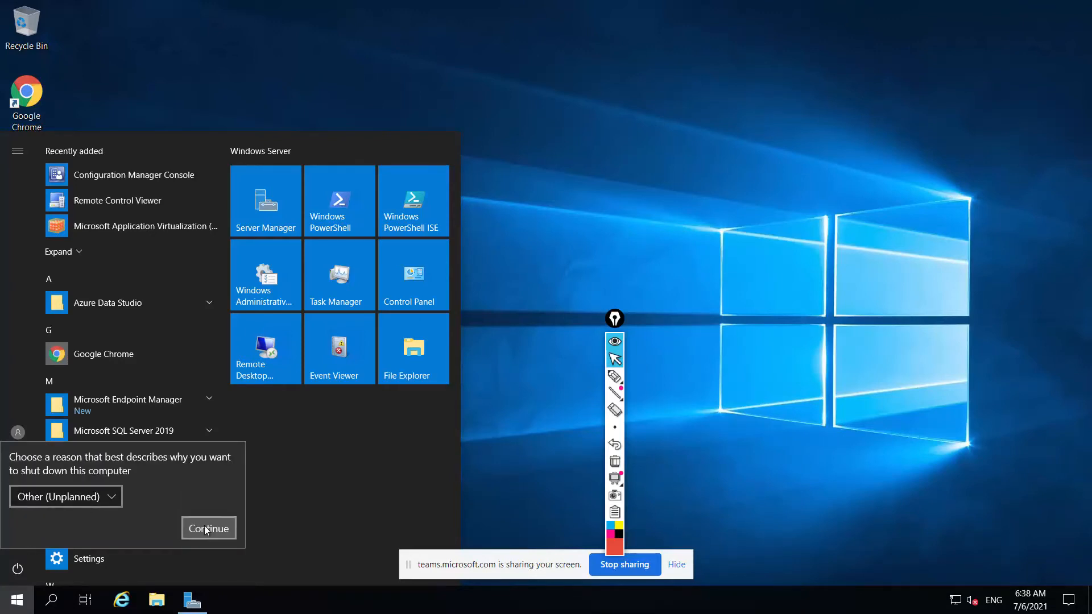
pyautogui.click(207, 529)
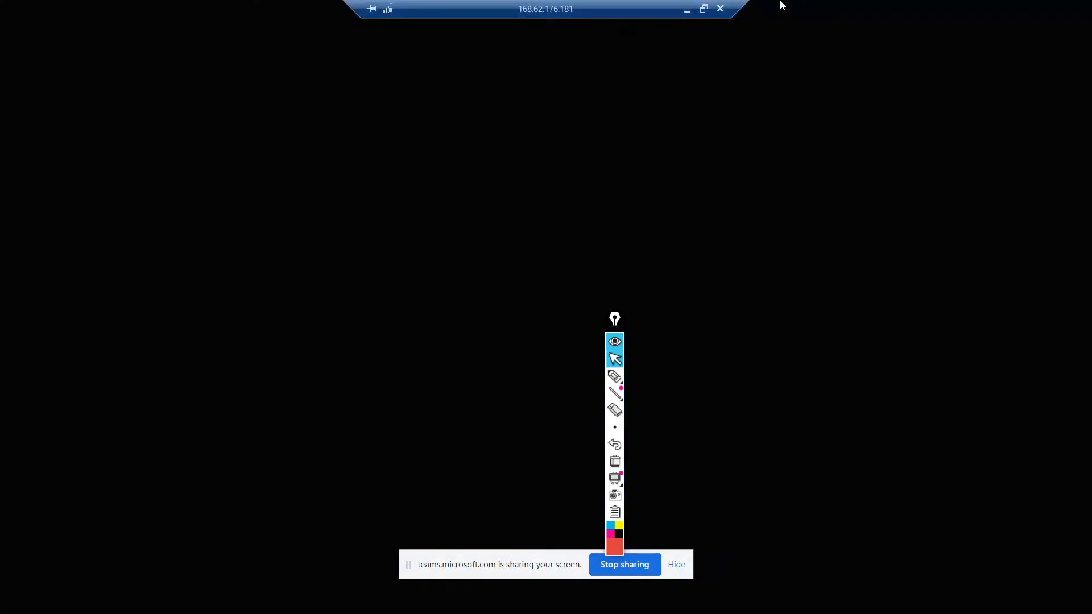
# Minimize the remote session, move the annotation toolbar aside and start the Client01 virtual machine in the Azure portal
pyautogui.click(692, 14)
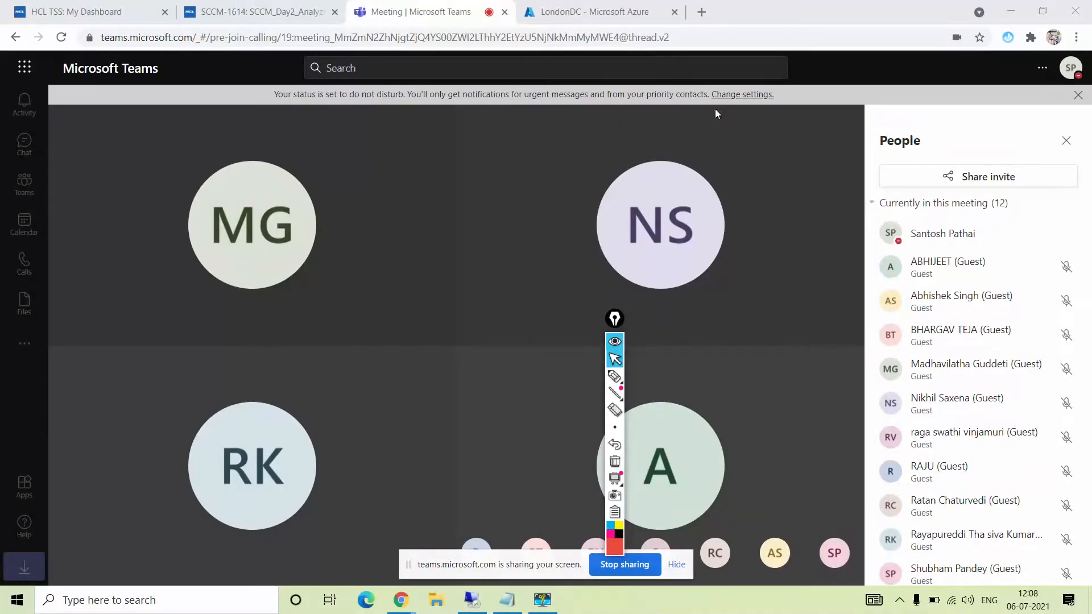
pyautogui.moveTo(615, 318)
pyautogui.mouseDown()
pyautogui.moveTo(188, 391)
pyautogui.moveTo(36, 368)
pyautogui.moveTo(1064, 312)
pyautogui.moveTo(1083, 350)
pyautogui.mouseUp()
pyautogui.click(597, 16)
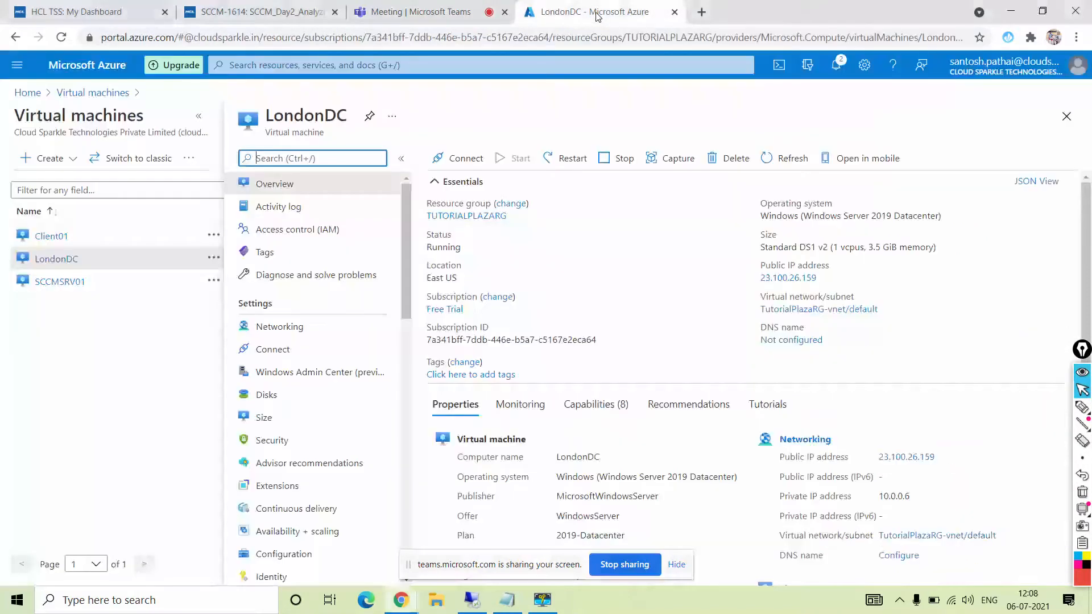
pyautogui.click(49, 239)
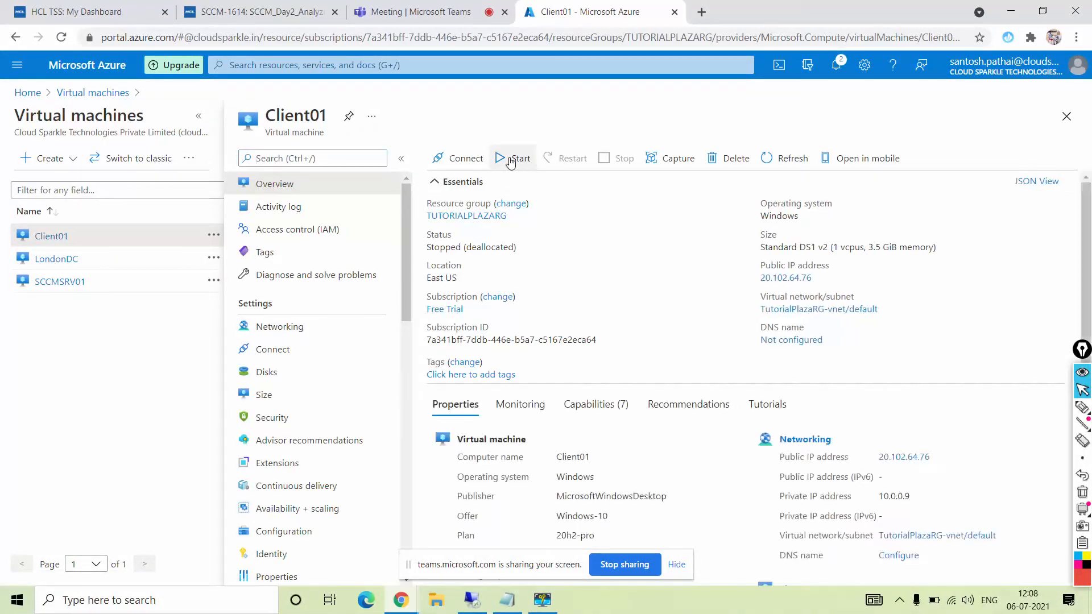
pyautogui.click(513, 159)
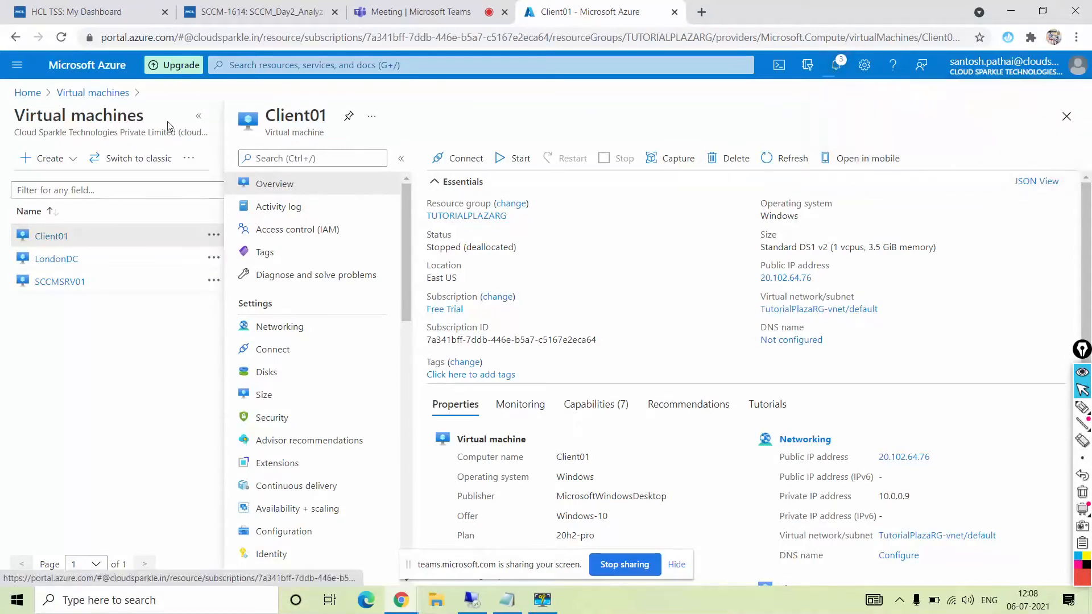
# Return to the Azure virtual machines list, check the LondonDC server's remote session and minimize it
pyautogui.click(106, 97)
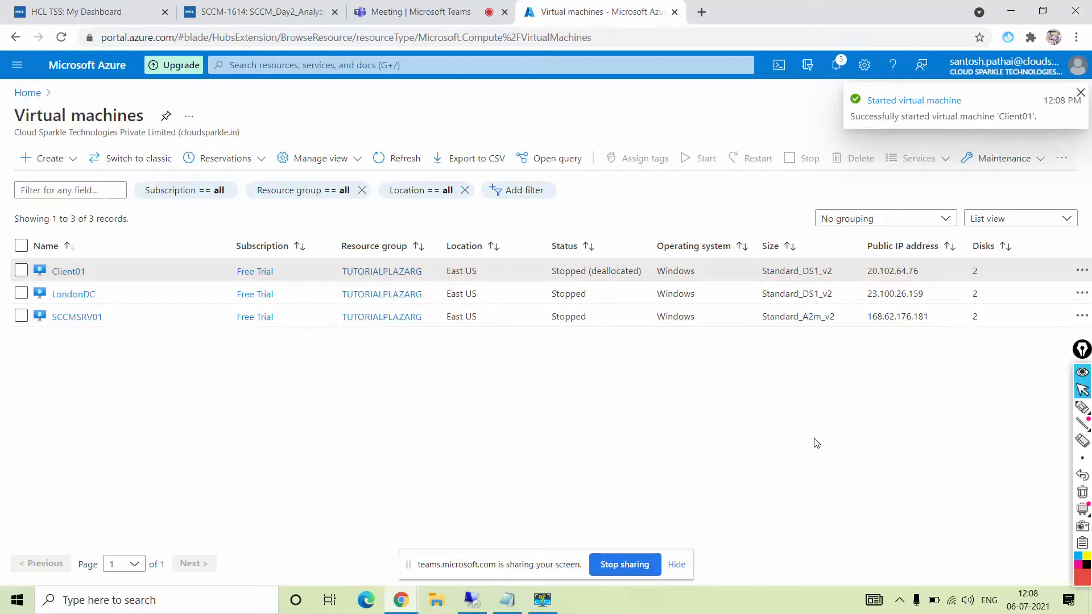
pyautogui.click(480, 580)
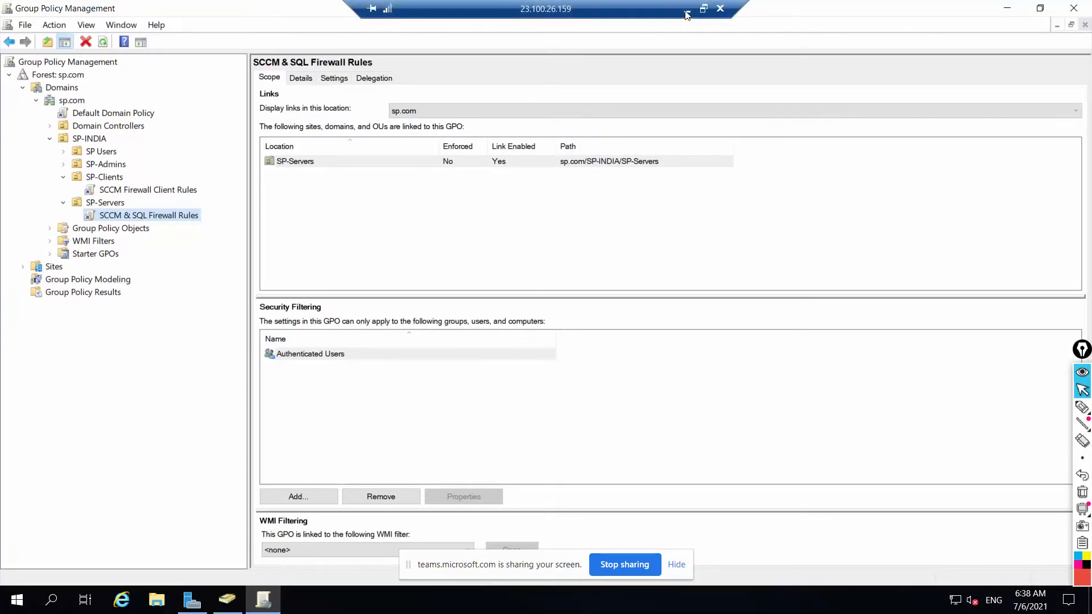
pyautogui.click(689, 8)
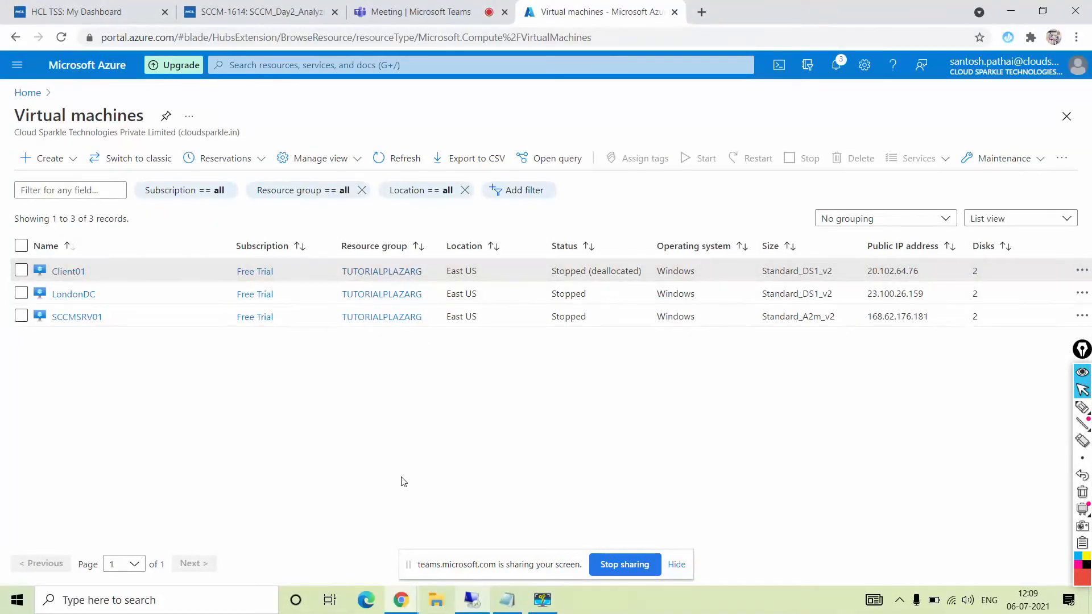
# Switch to VMware Workstation and resume the suspended SpainDC and SCCMSRV virtual machines
pyautogui.press('super')
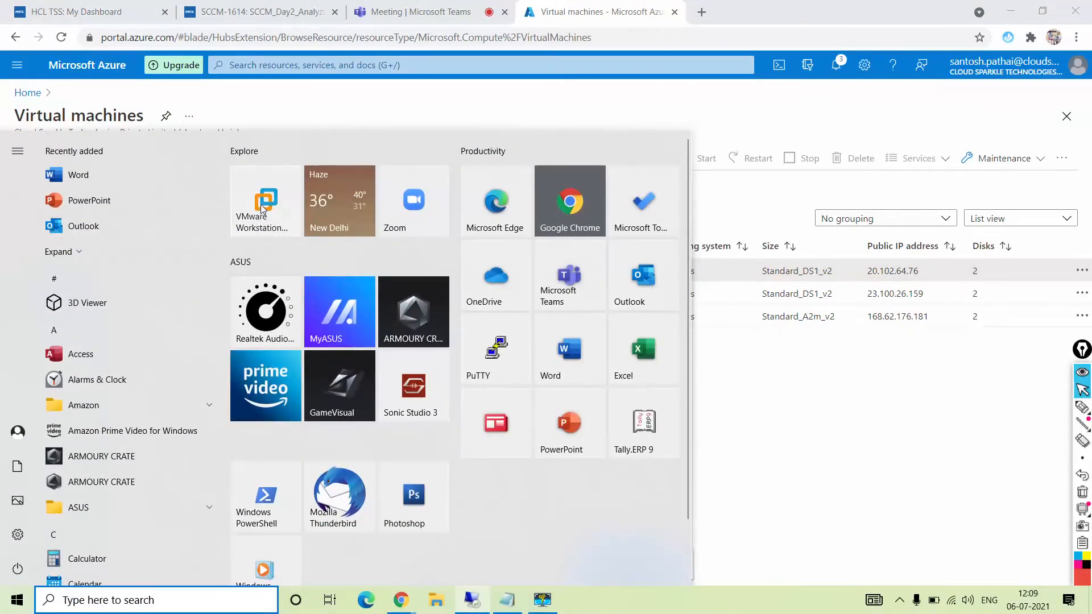
pyautogui.click(263, 210)
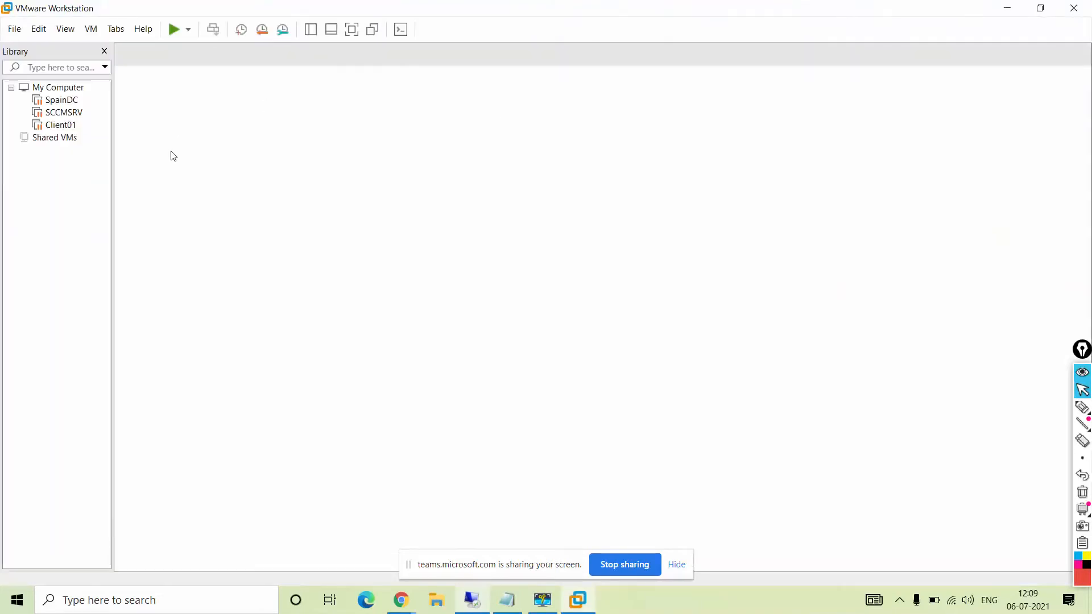
pyautogui.click(62, 101)
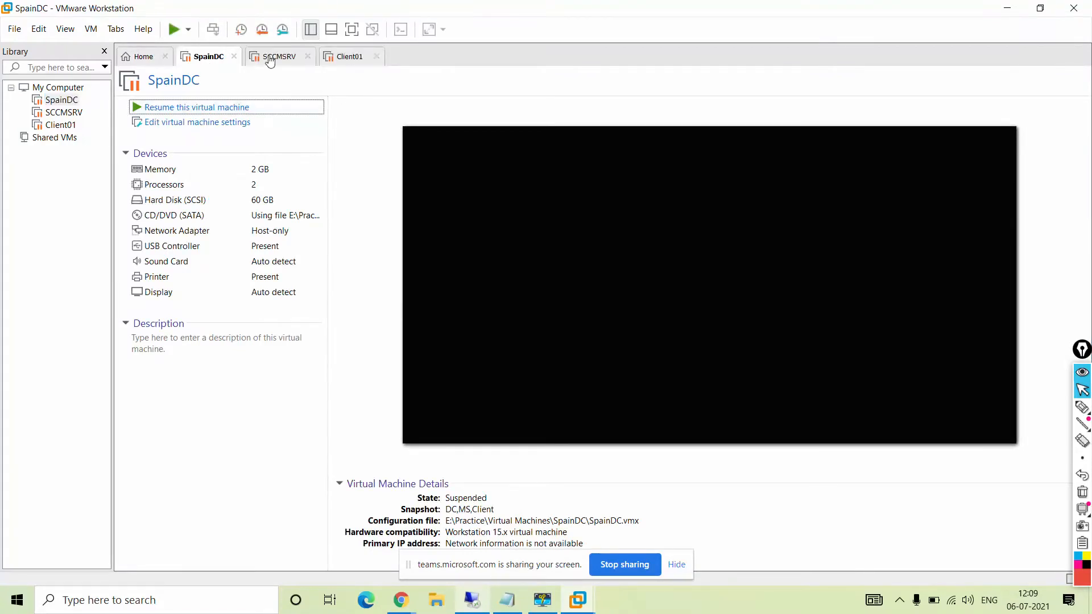
pyautogui.click(271, 57)
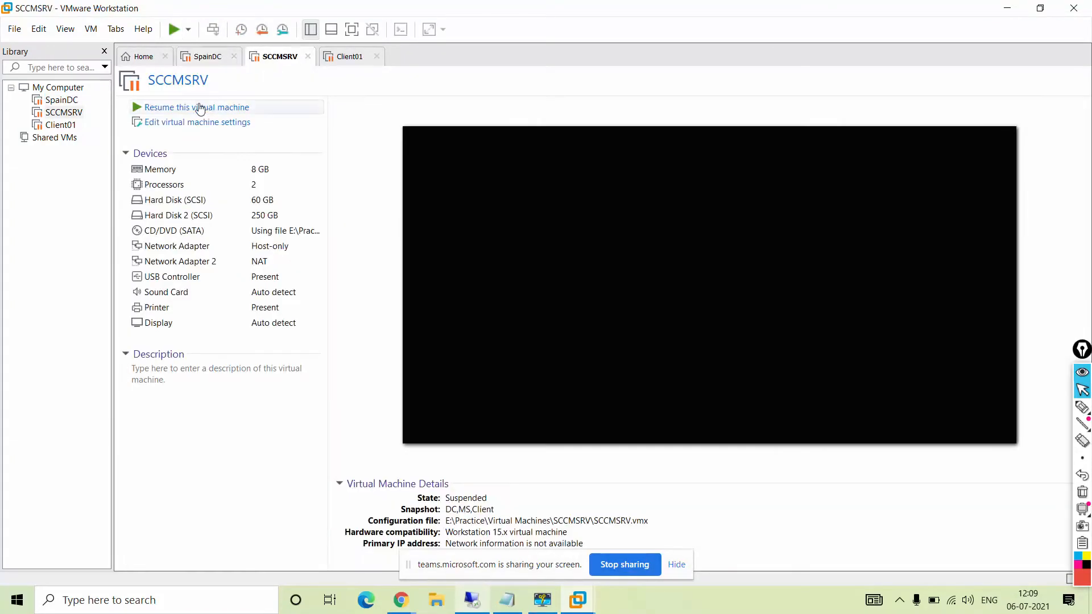
pyautogui.click(200, 107)
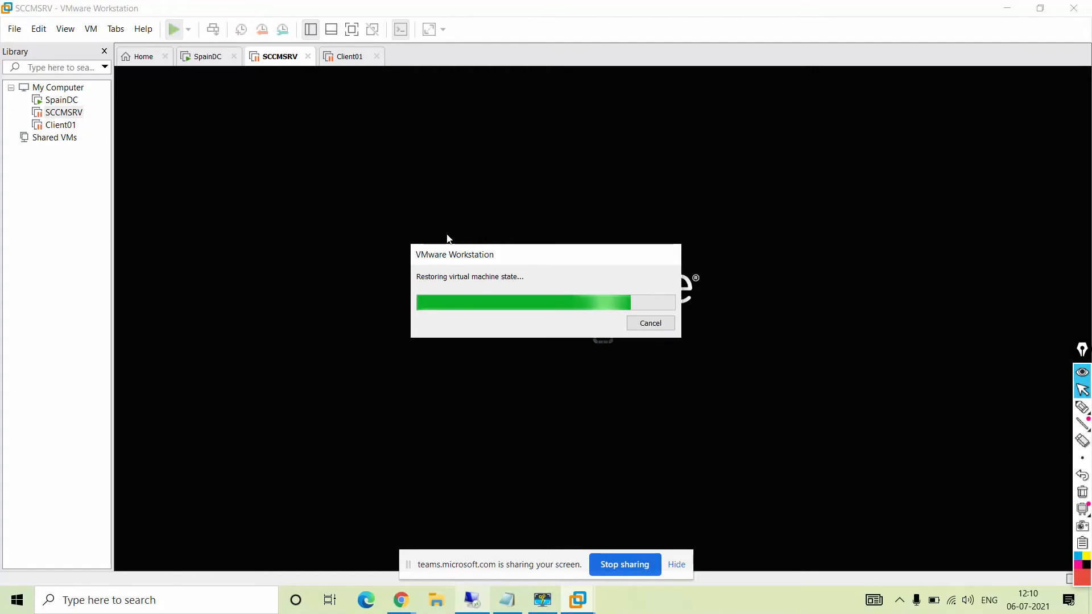
# Refresh the Azure virtual machines list, connect by Remote Desktop to 168.62.176.181 with the account password remembered, and minimize the session
pyautogui.click(1006, 9)
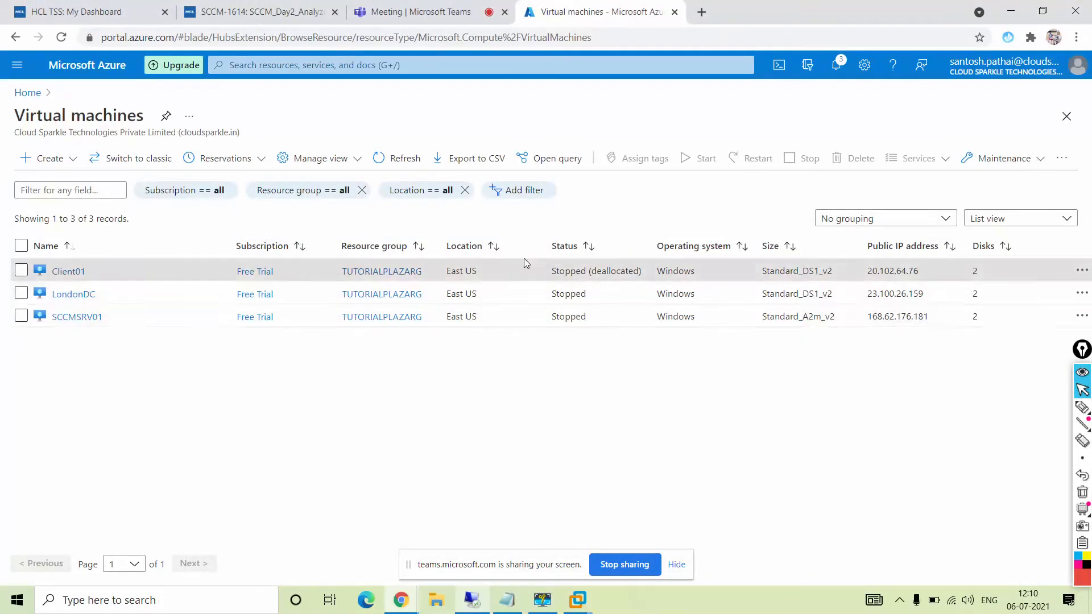
pyautogui.click(401, 160)
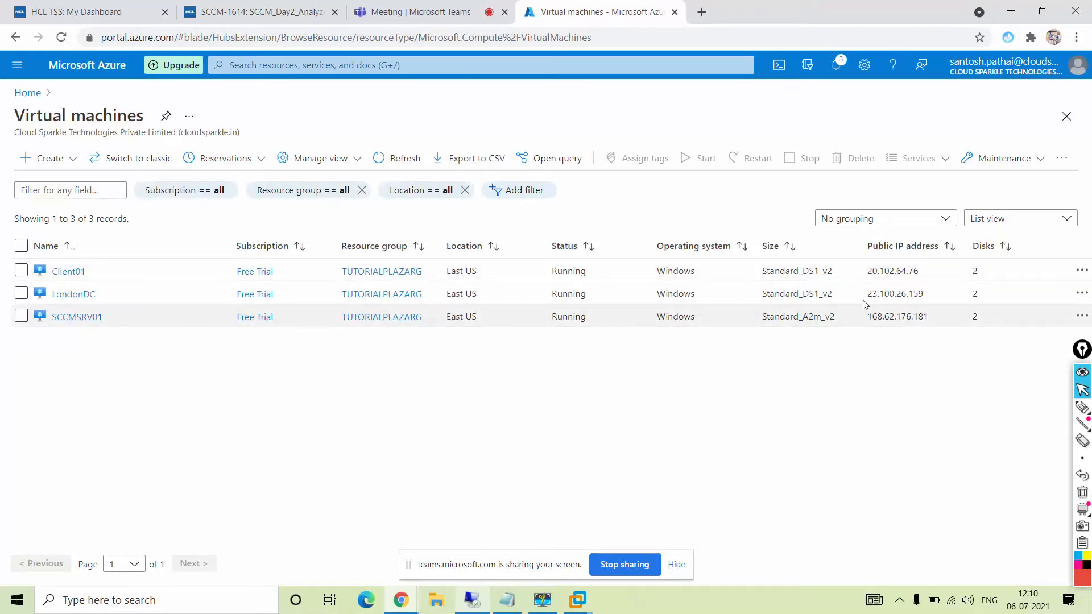
pyautogui.press('super+r')
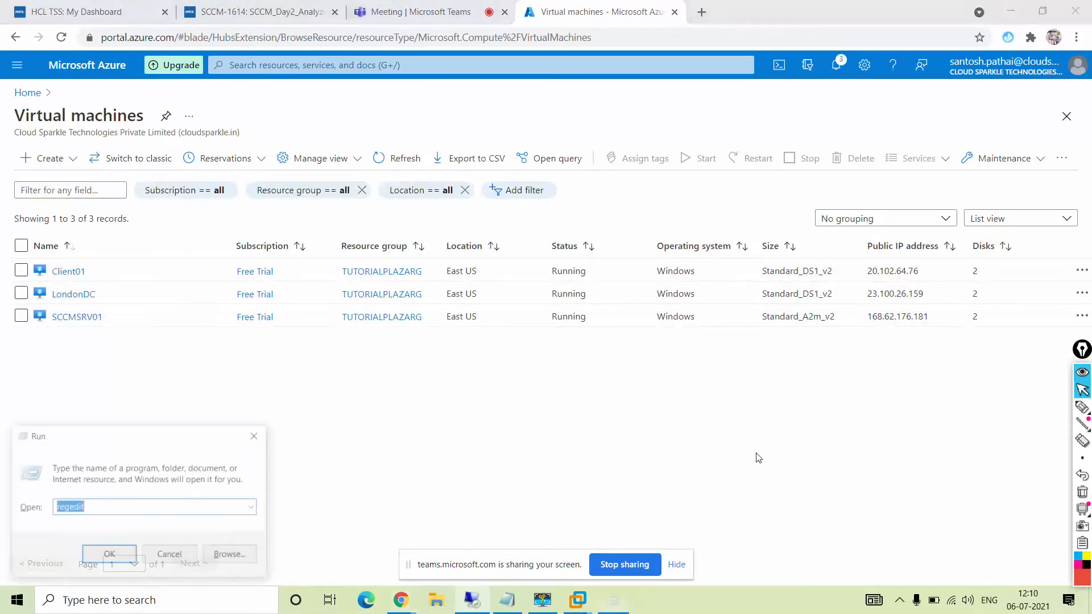
pyautogui.write('mstsc')
pyautogui.press('Return')
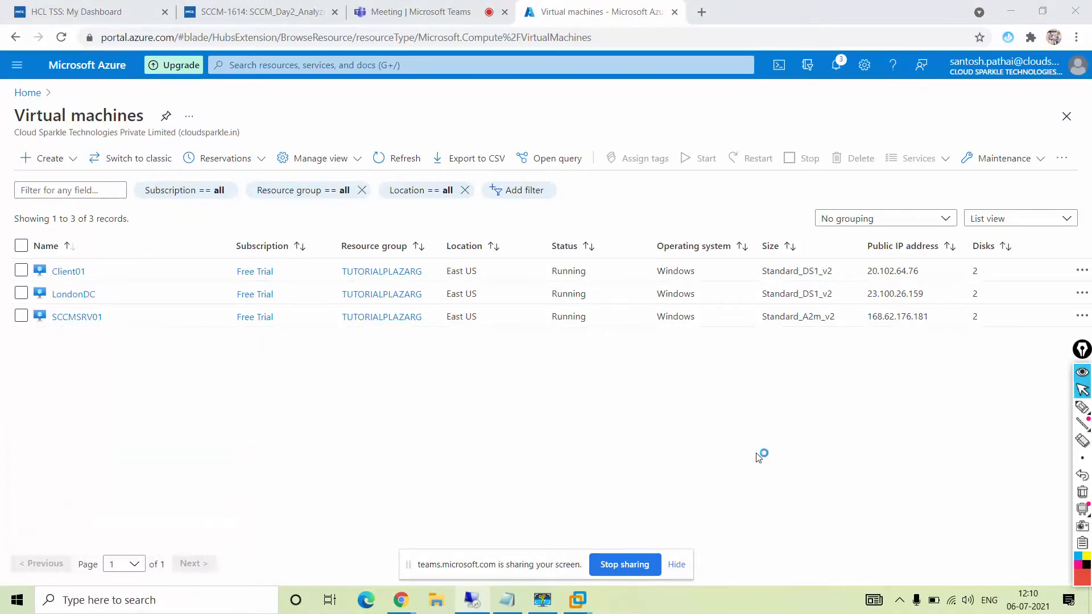
pyautogui.click(603, 263)
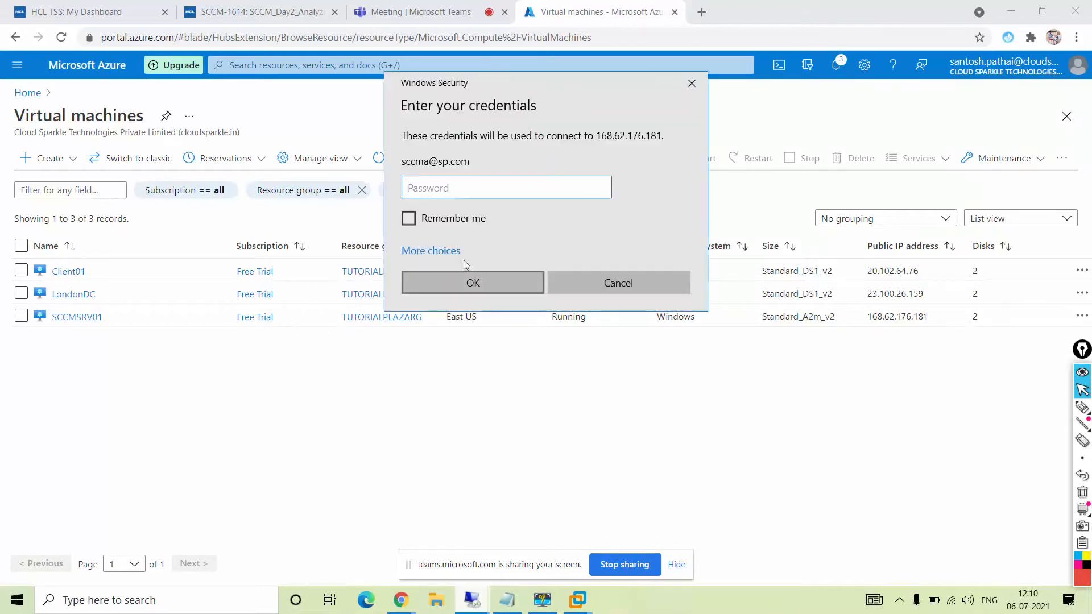
pyautogui.write('•••••')
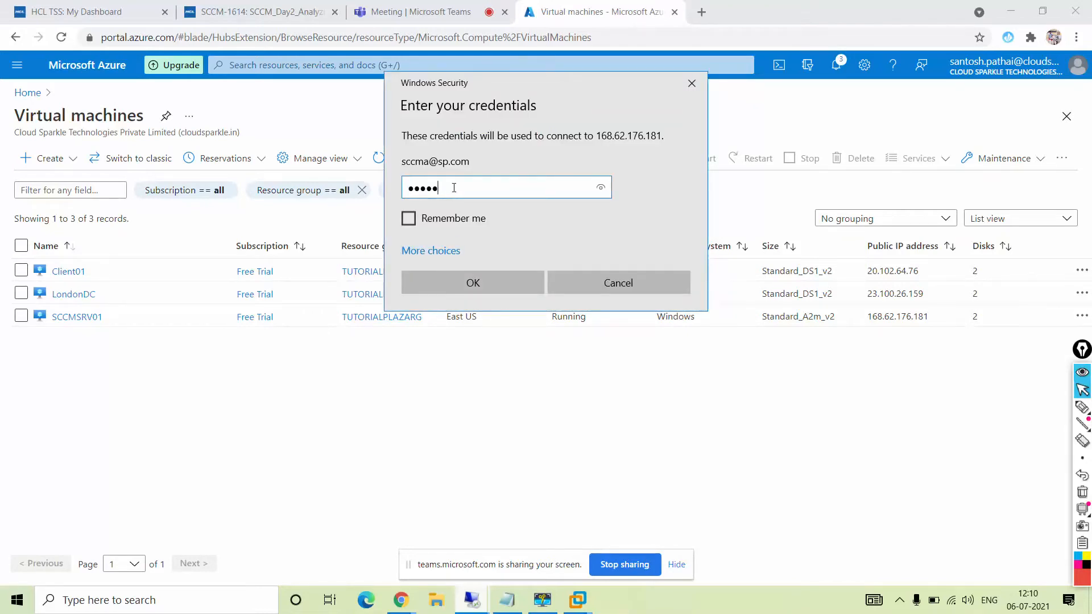
pyautogui.write('••••')
pyautogui.click(408, 218)
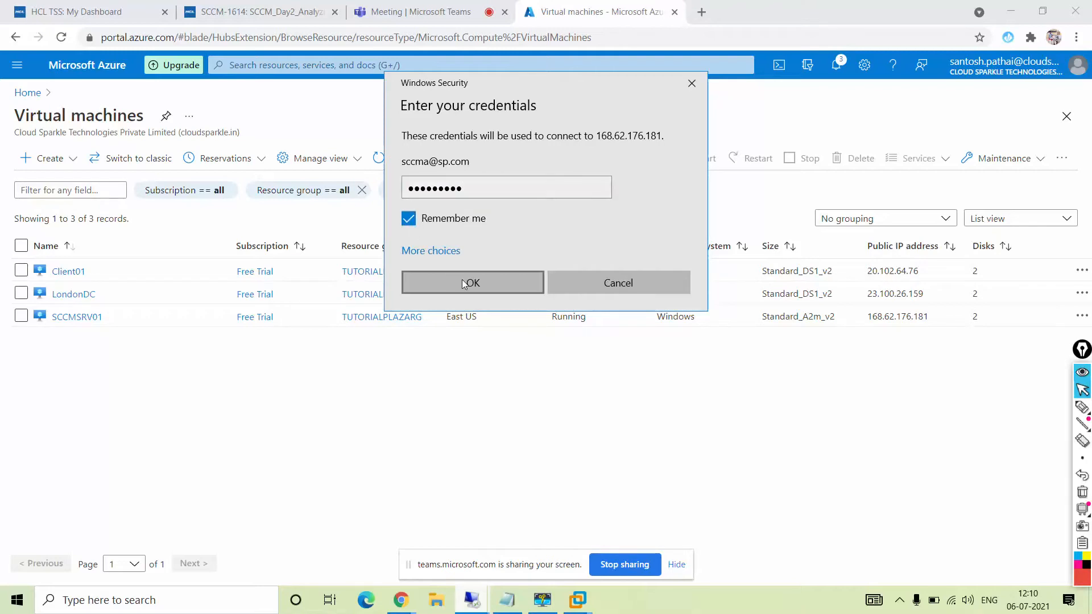
pyautogui.click(473, 283)
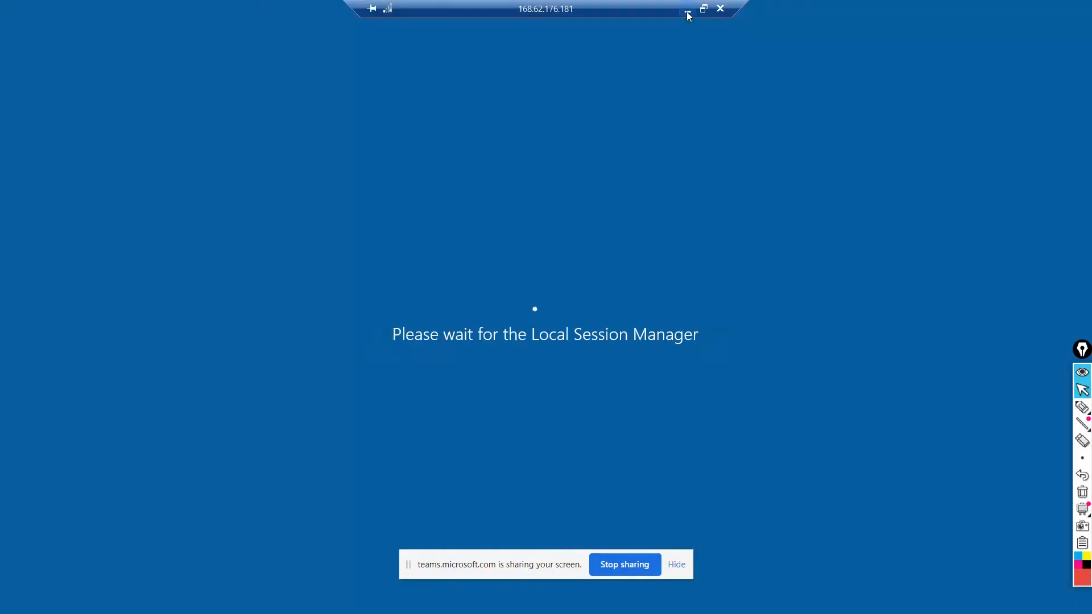
pyautogui.click(687, 9)
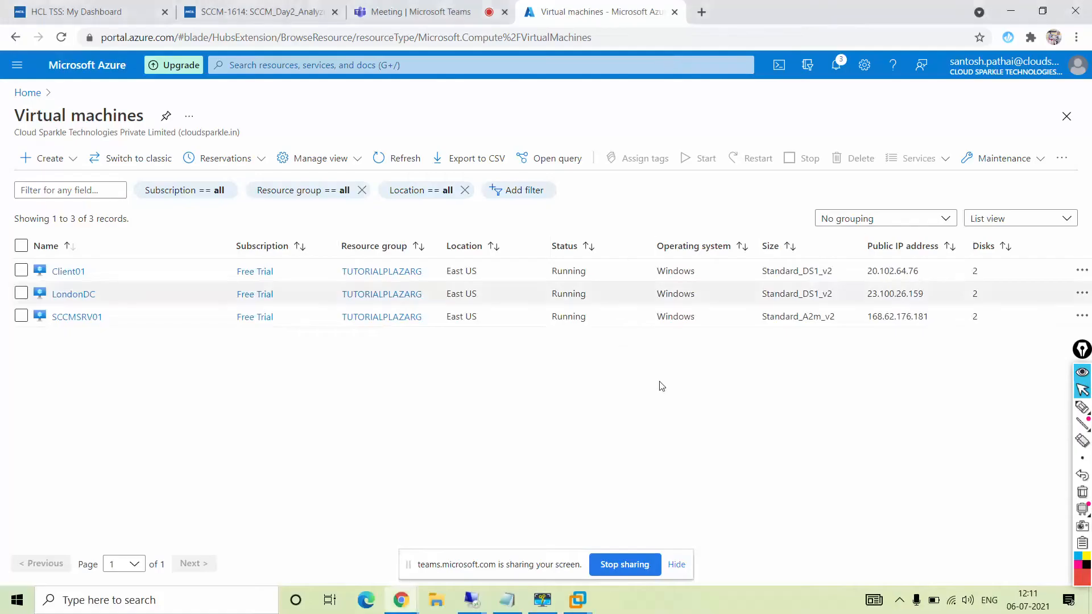
# Connect by Remote Desktop to Client01 at 20.102.64.76 with "Always ask for credentials" enabled, and minimize the session
pyautogui.press('super+r')
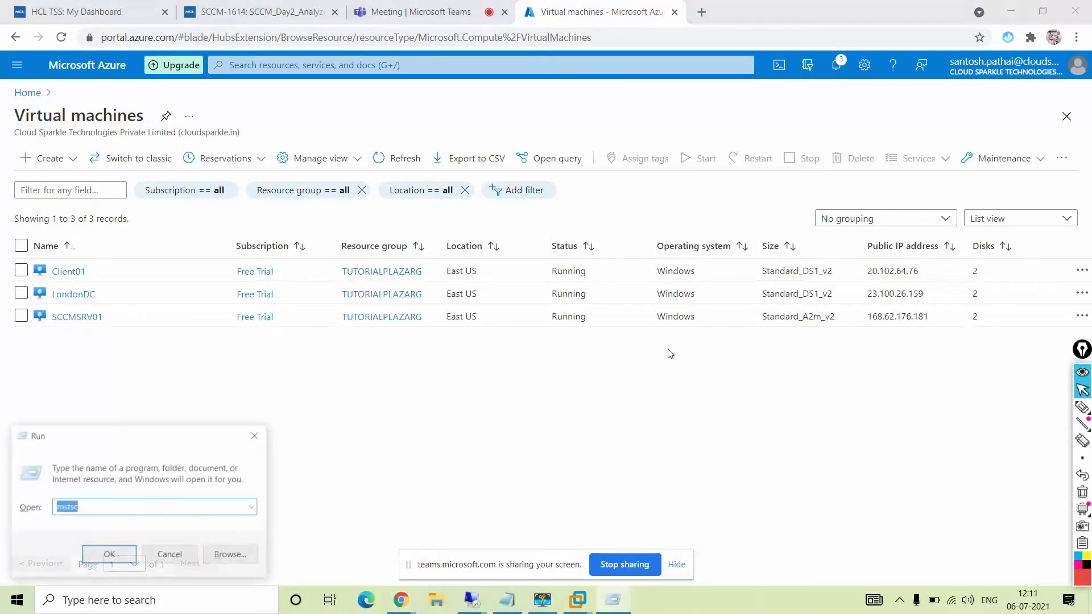
pyautogui.press('Return')
pyautogui.write('20.102.64.76')
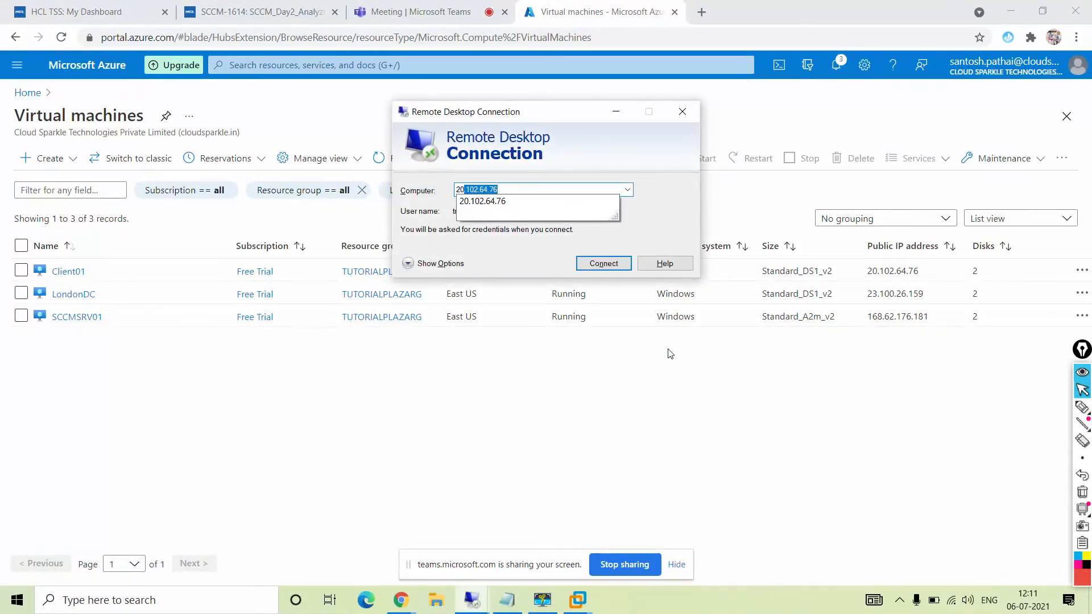
pyautogui.press('Tab')
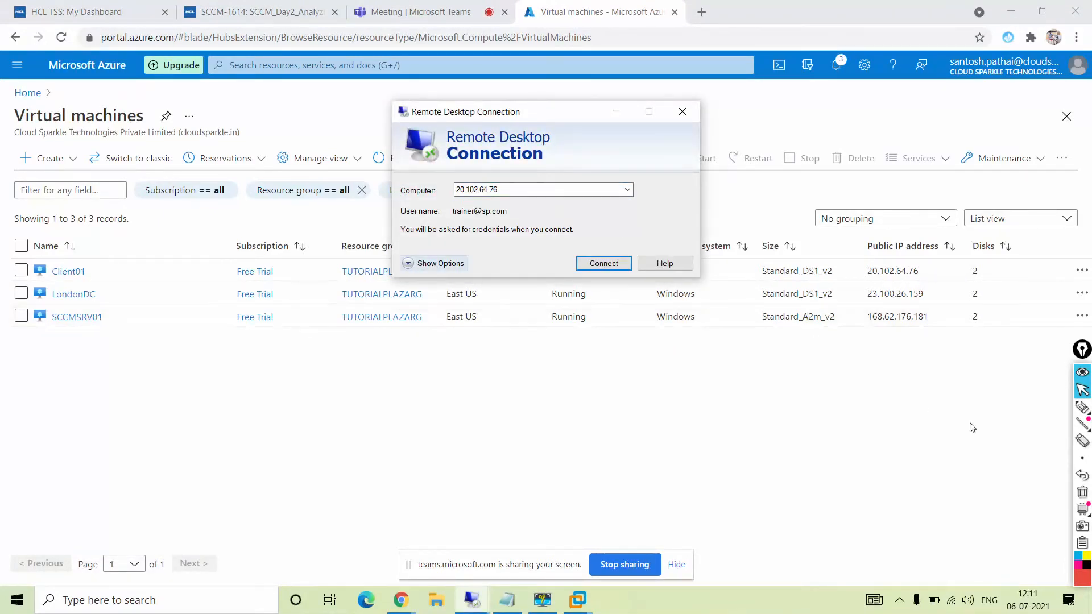
pyautogui.click(446, 263)
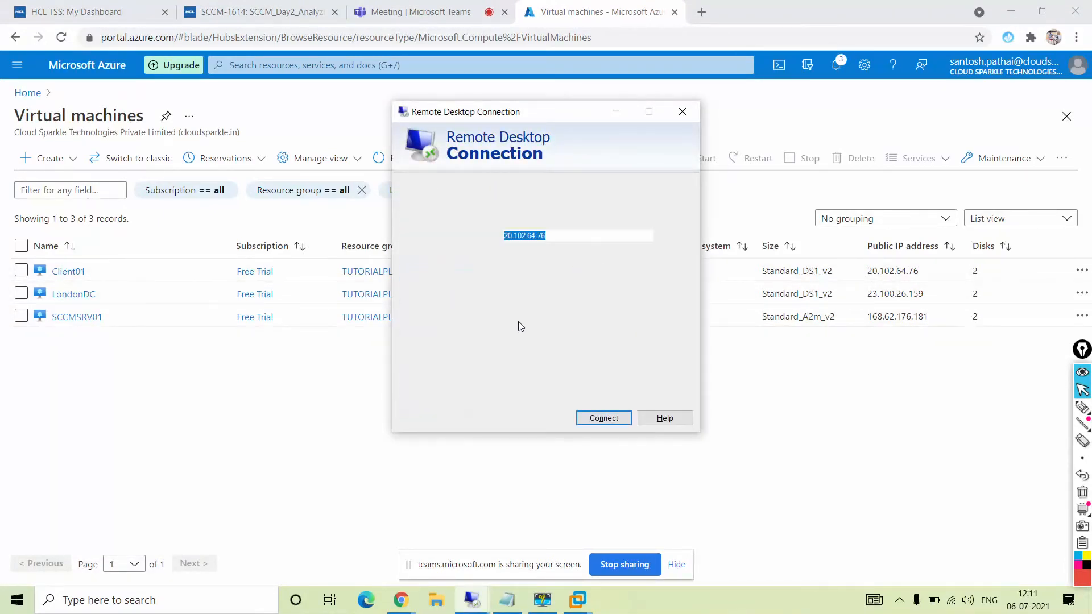
pyautogui.click(455, 309)
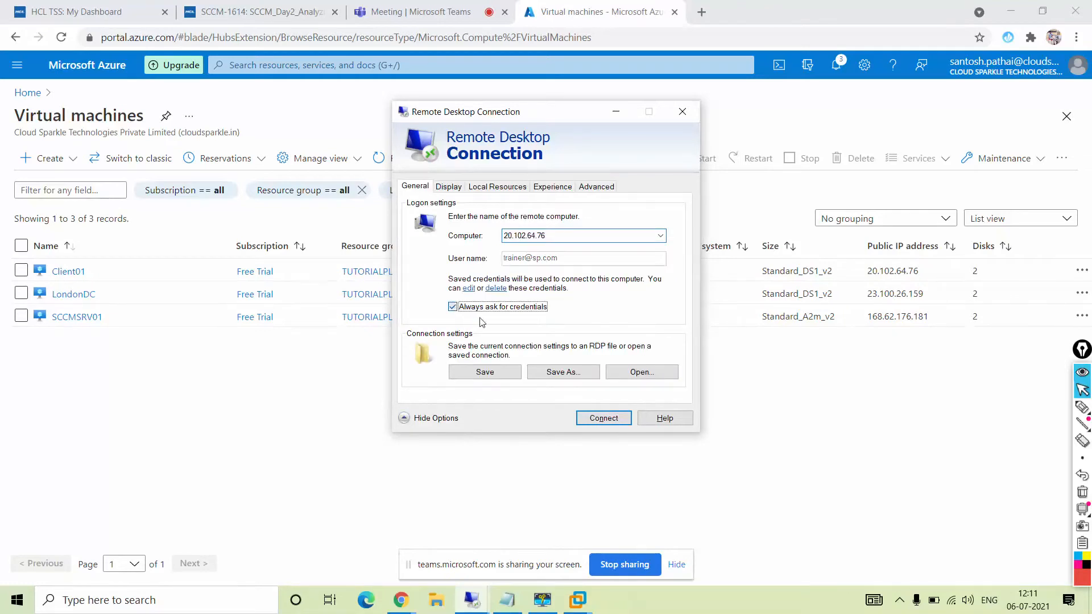
pyautogui.click(604, 419)
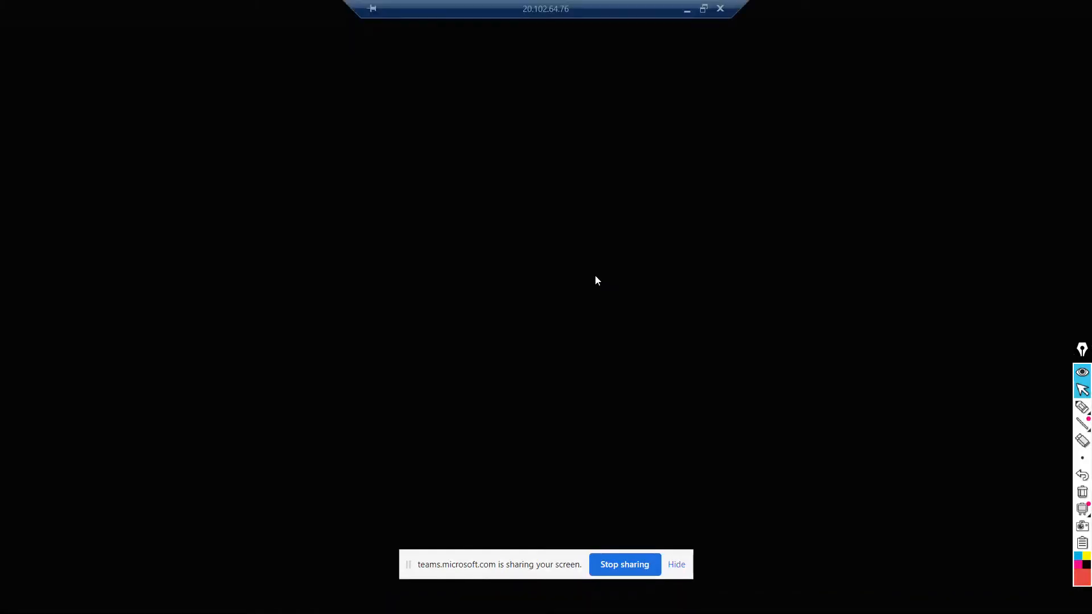
pyautogui.click(686, 10)
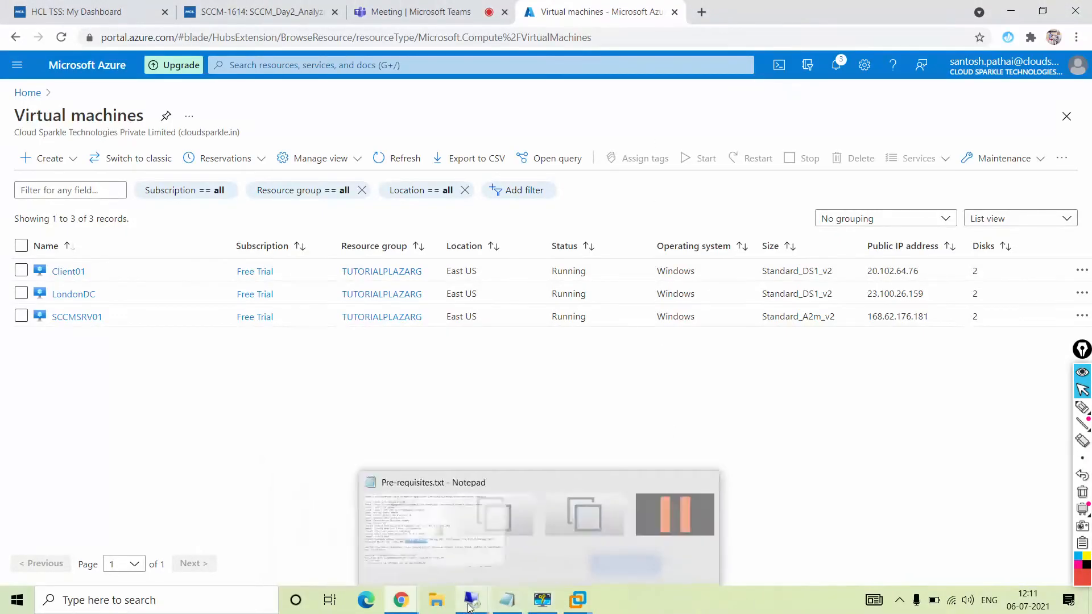
# Return to the SCCM server's remote session, refresh its desktop and run gpresult -r in a Command Prompt
pyautogui.moveTo(471, 600)
pyautogui.click(472, 548)
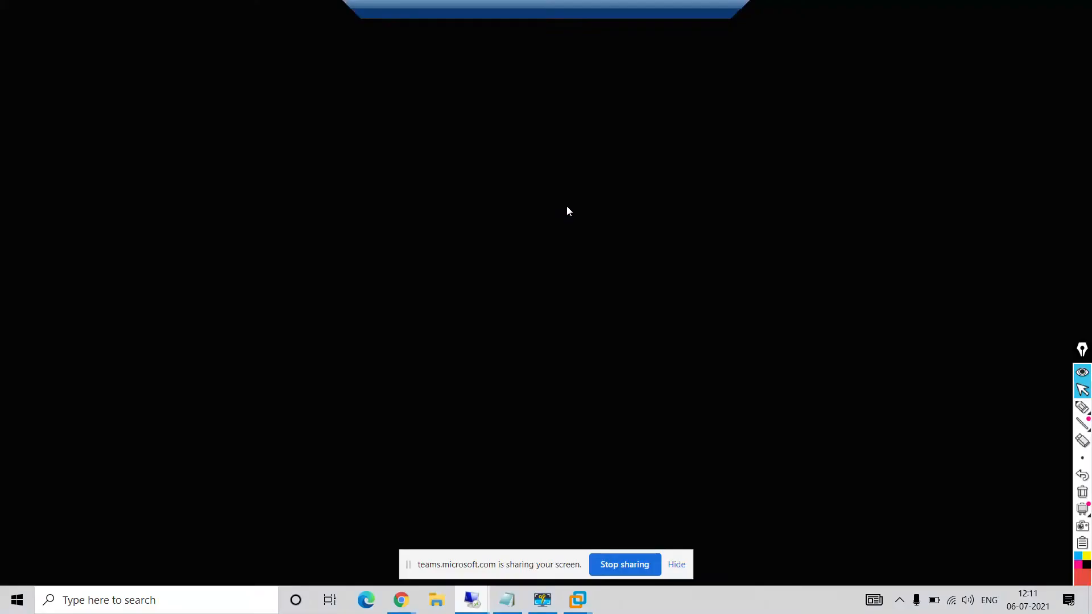
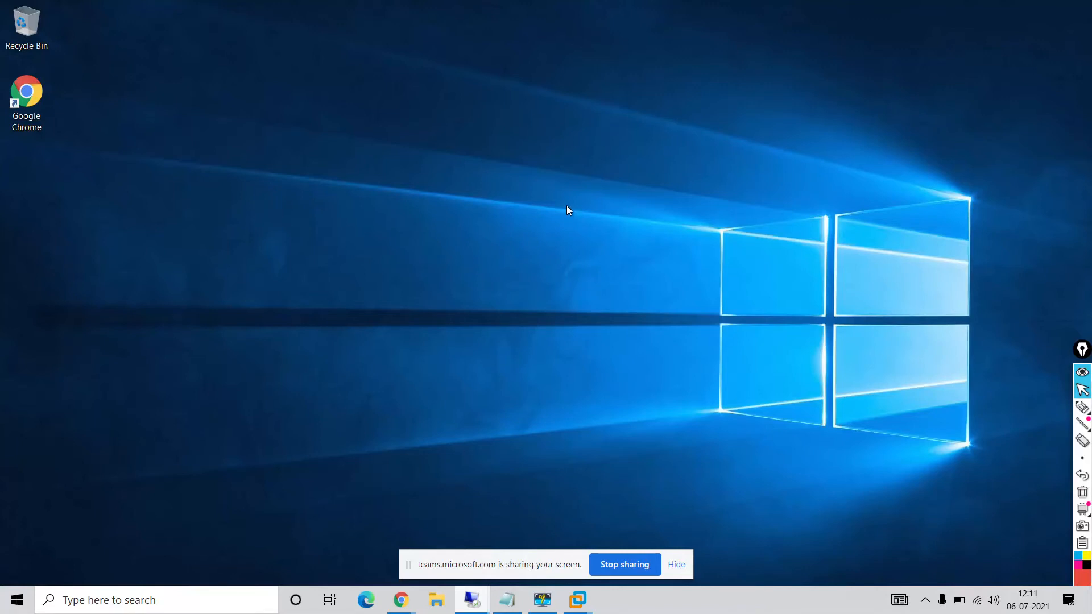
pyautogui.rightClick(603, 252)
pyautogui.click(604, 258)
pyautogui.press('super+r')
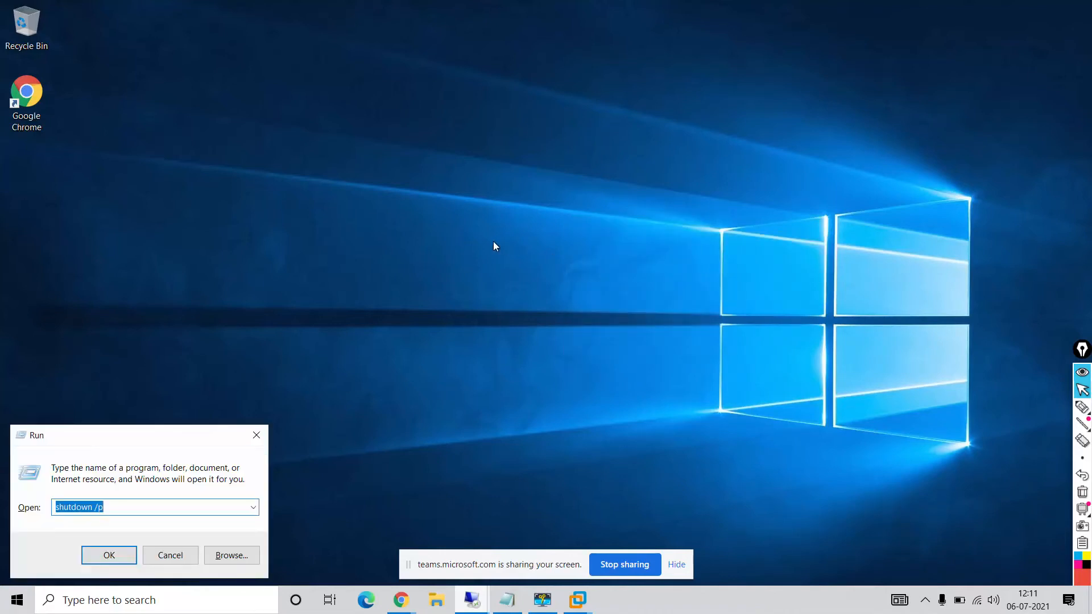
pyautogui.write('cmd')
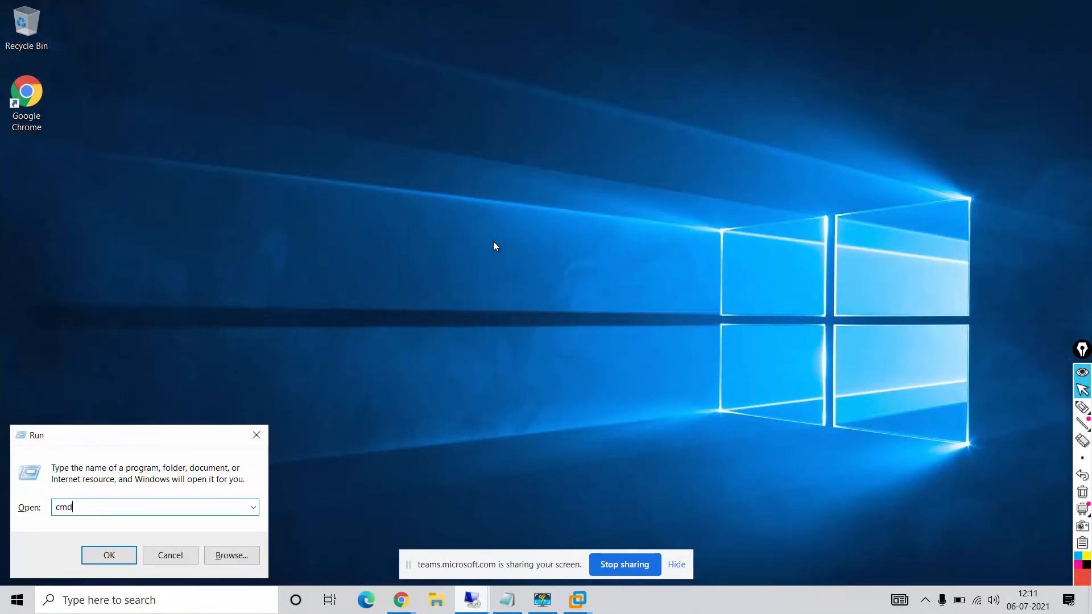
pyautogui.press('Return')
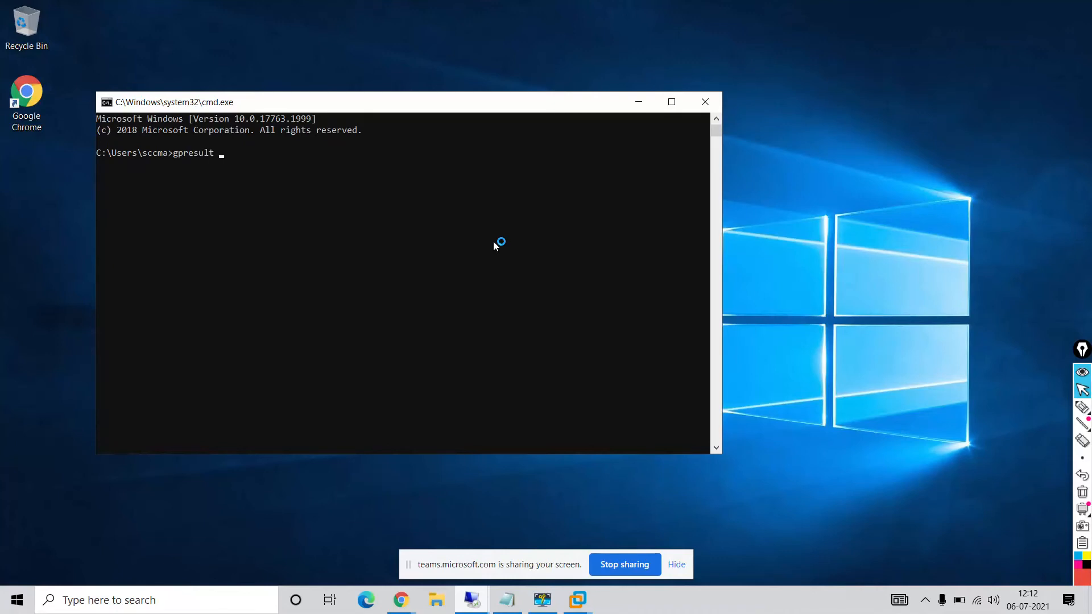
pyautogui.press('Return')
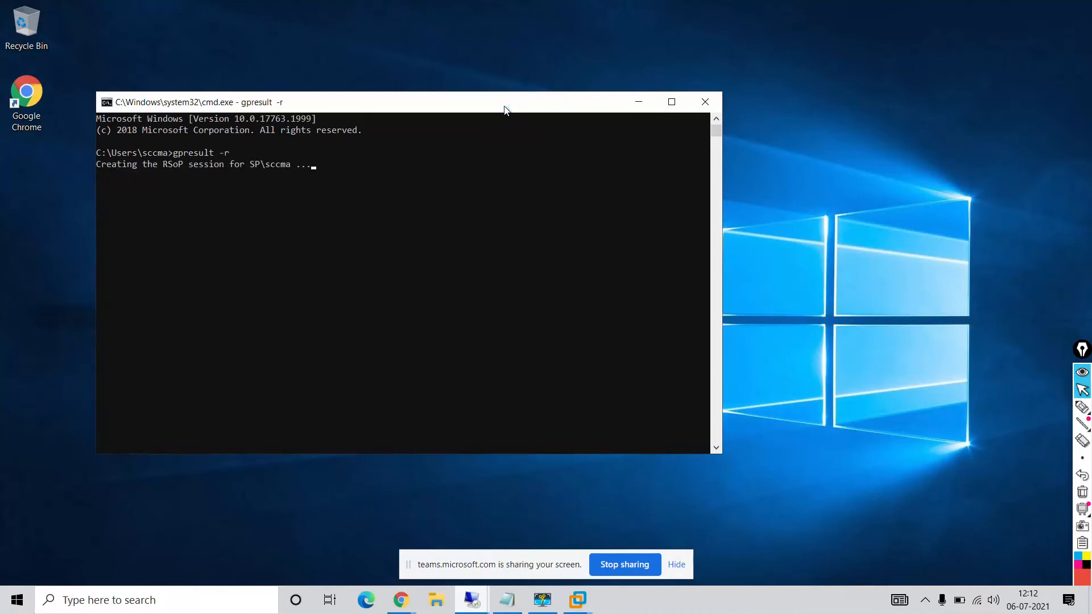
# Examine the user settings and applied Group Policy objects in the SCCM server's gpresult output
pyautogui.rightClick(504, 109)
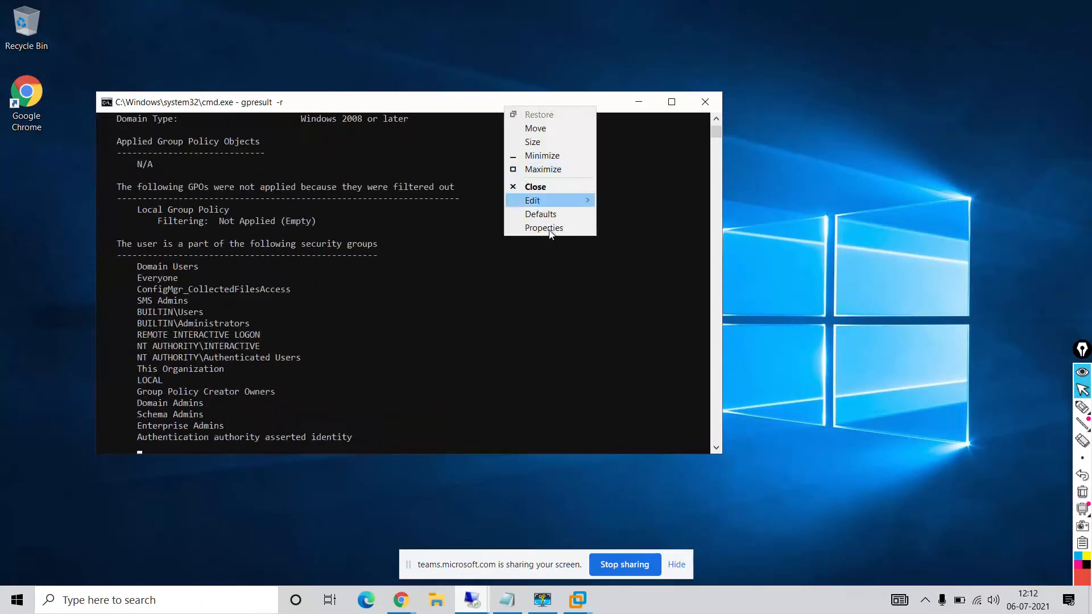
pyautogui.click(421, 234)
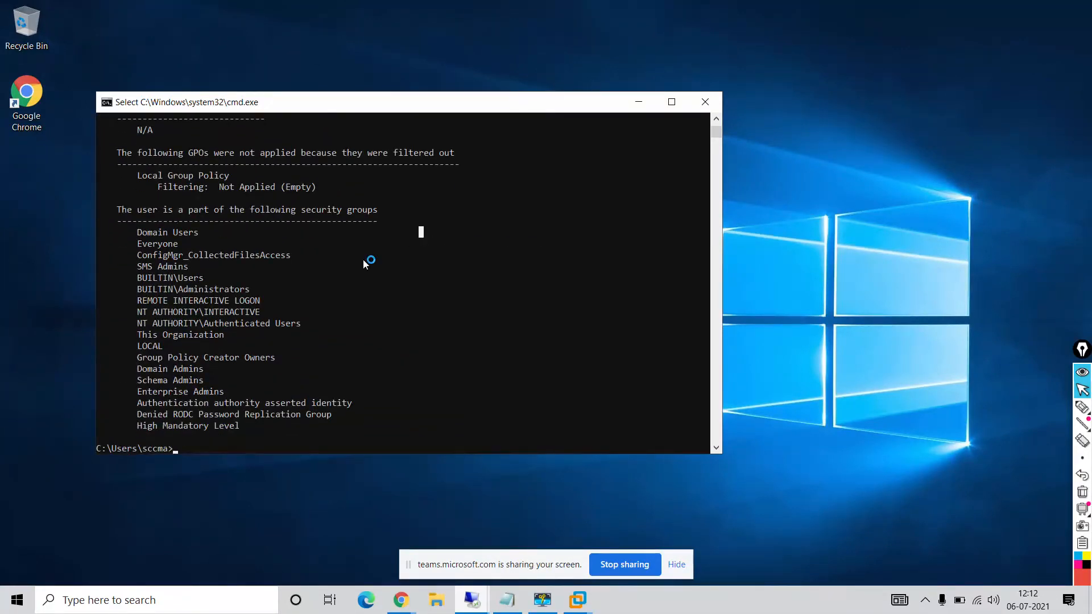
pyautogui.scroll(6, 364, 261)
pyautogui.scroll(5, 364, 261)
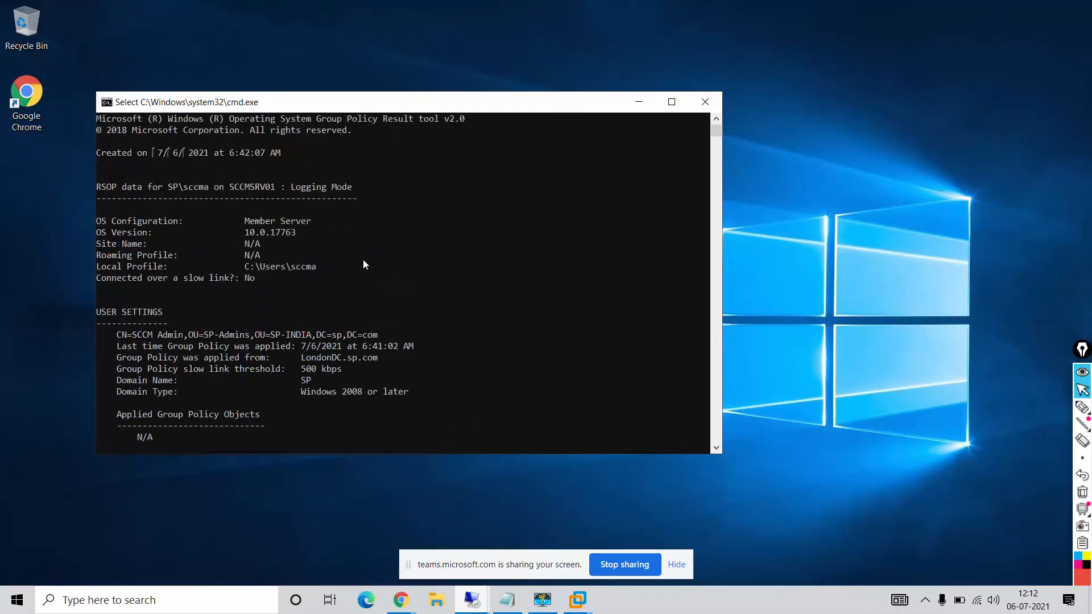
pyautogui.scroll(-5, 360, 265)
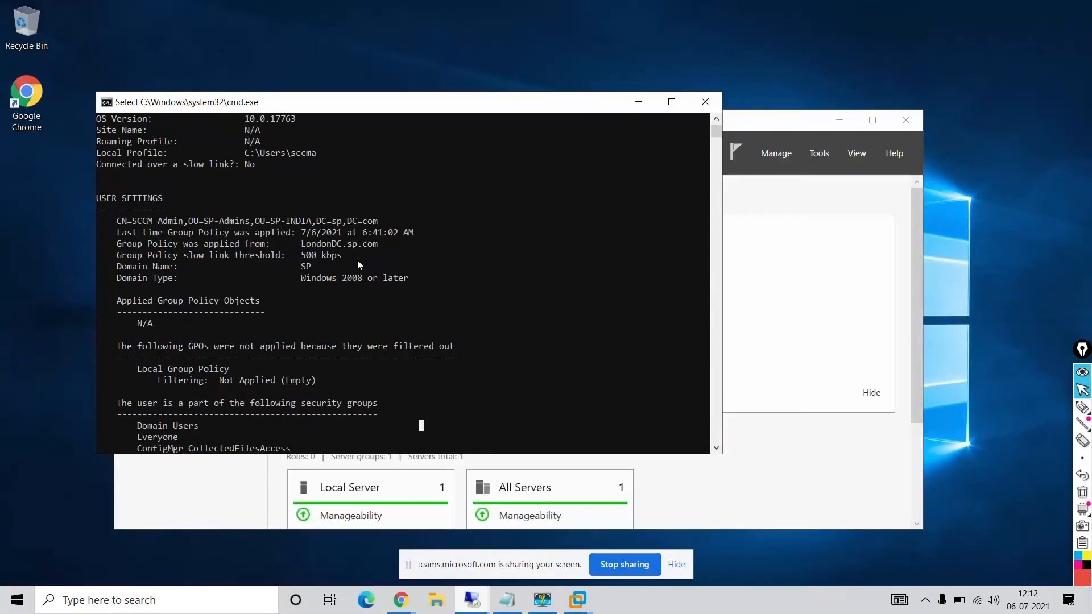
pyautogui.scroll(-1, 357, 260)
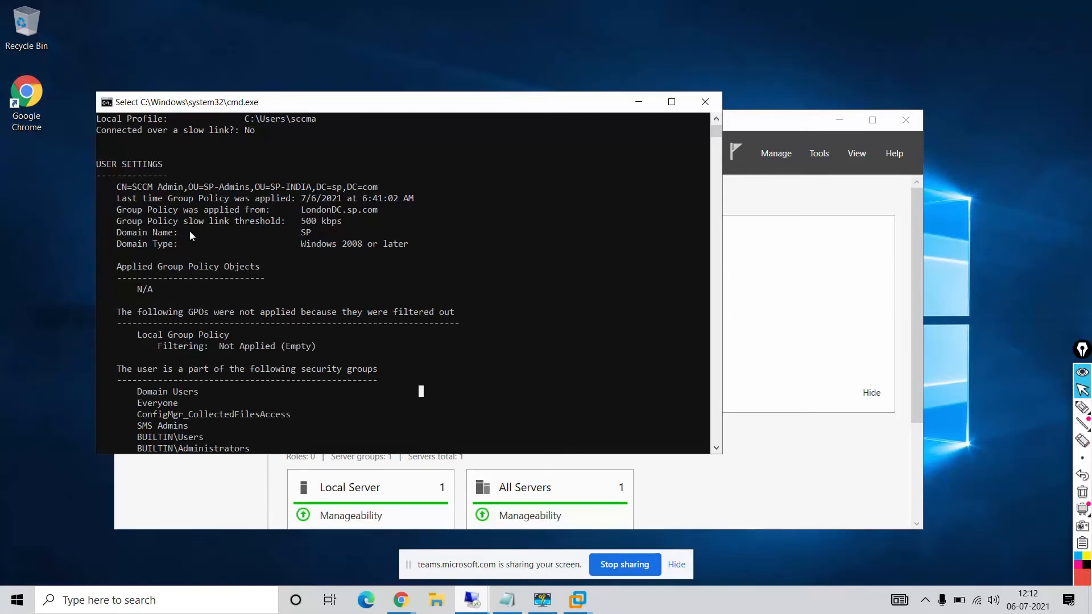
# Review the filtered-out GPOs and security groups in the SCCM server's gpresult output, and minimize its remote session
pyautogui.scroll(-3, 238, 266)
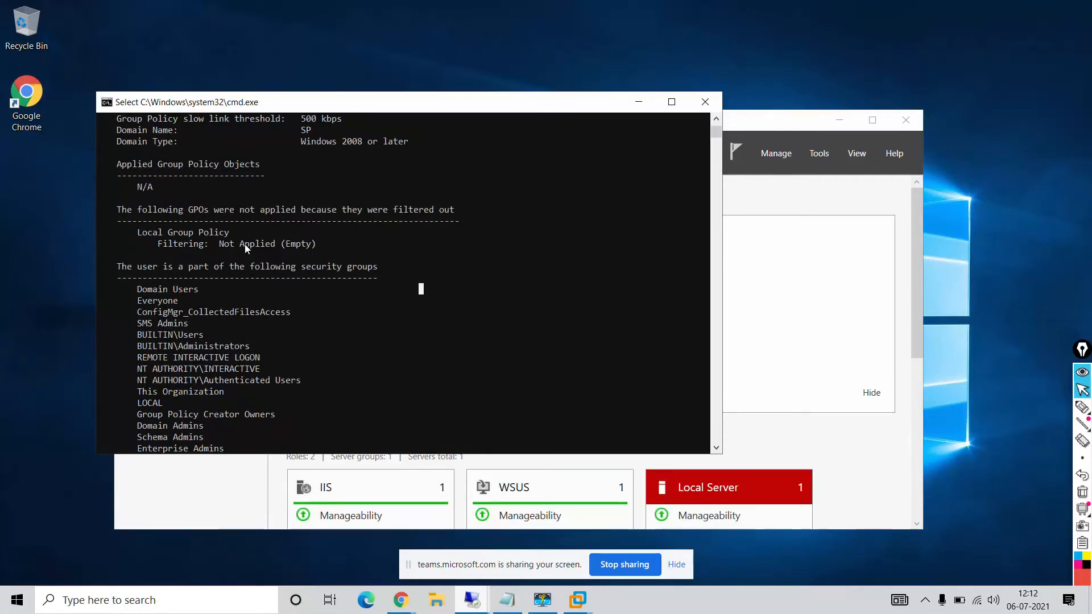
pyautogui.scroll(-5, 245, 244)
pyautogui.scroll(11, 242, 244)
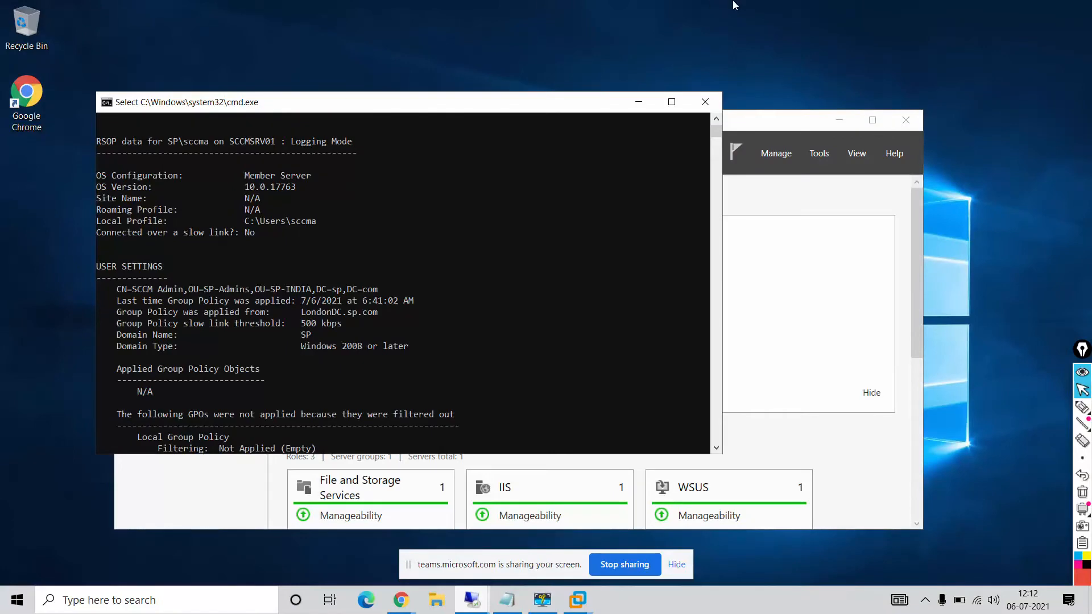
pyautogui.click(687, 10)
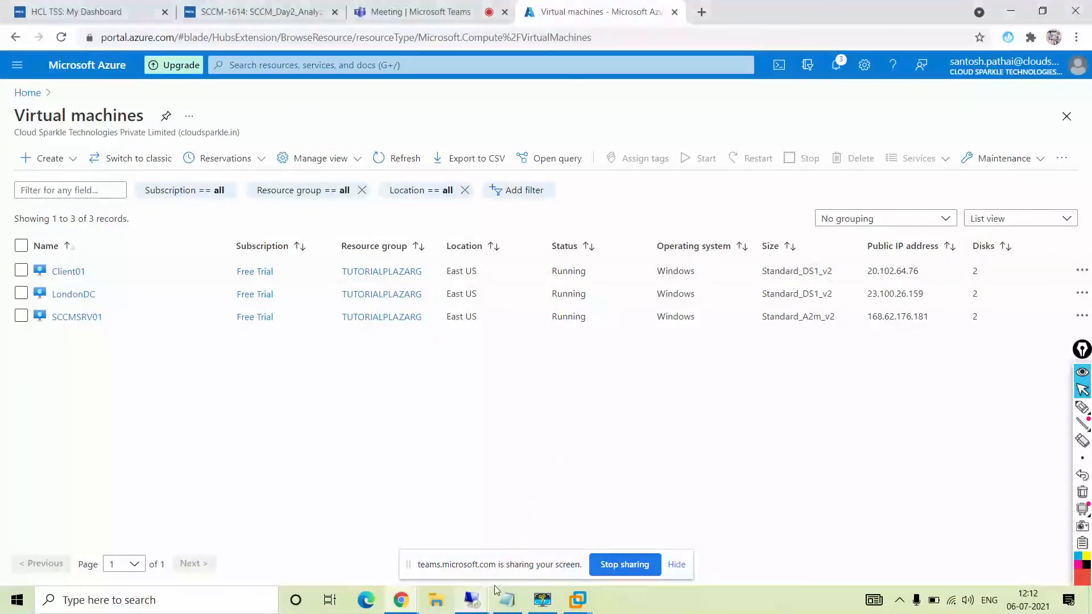
# In the 23.100.26.159 remote session, minimize Group Policy Management, run gpupdate /force and close the update window
pyautogui.moveTo(472, 600)
pyautogui.click(336, 540)
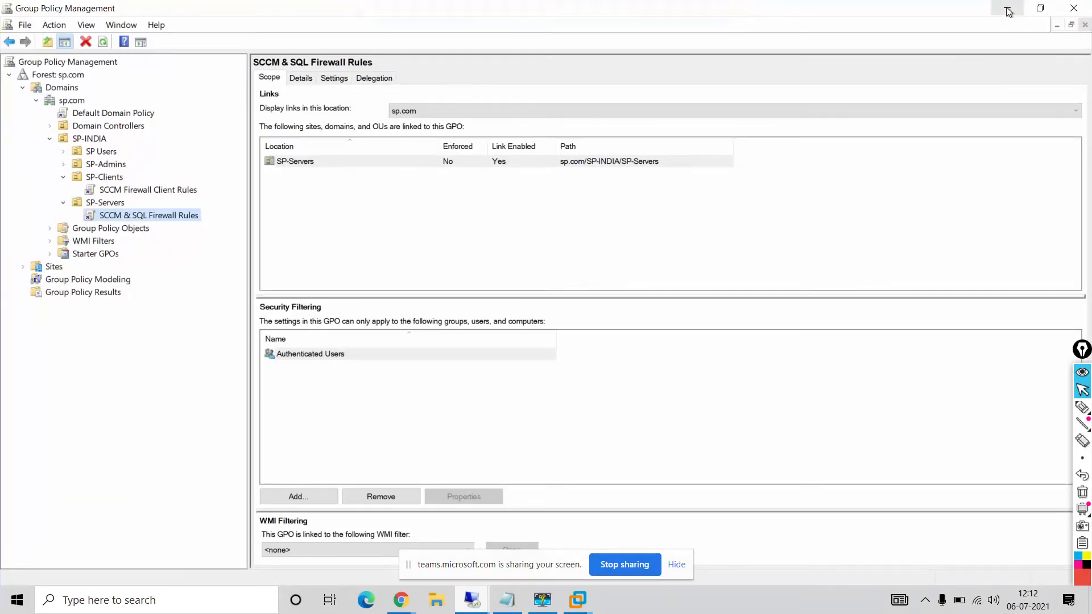
pyautogui.click(1008, 10)
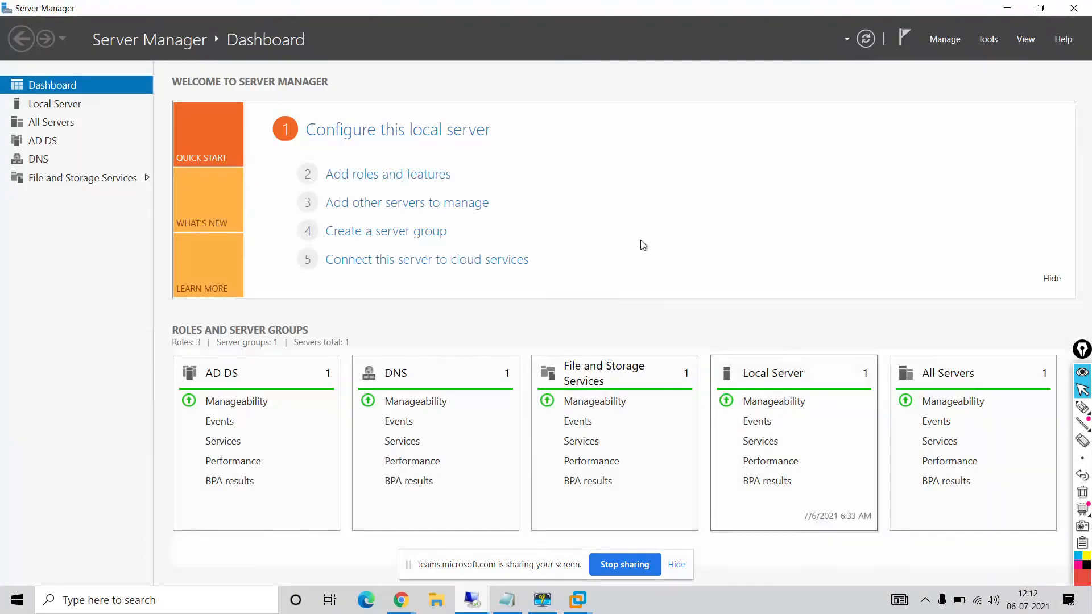
pyautogui.press('super+r')
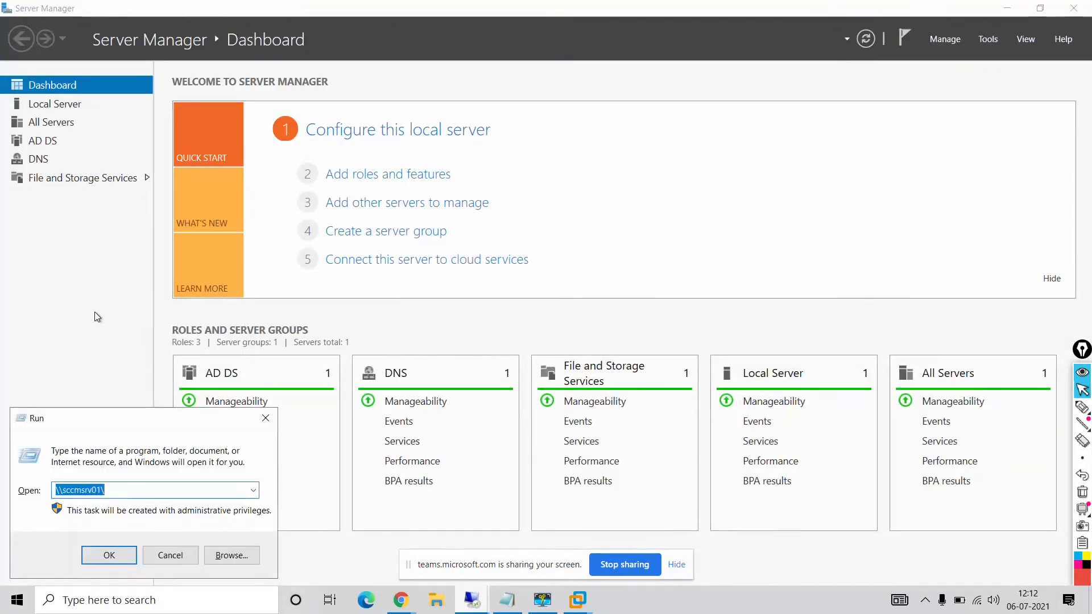
pyautogui.write('gpupdat')
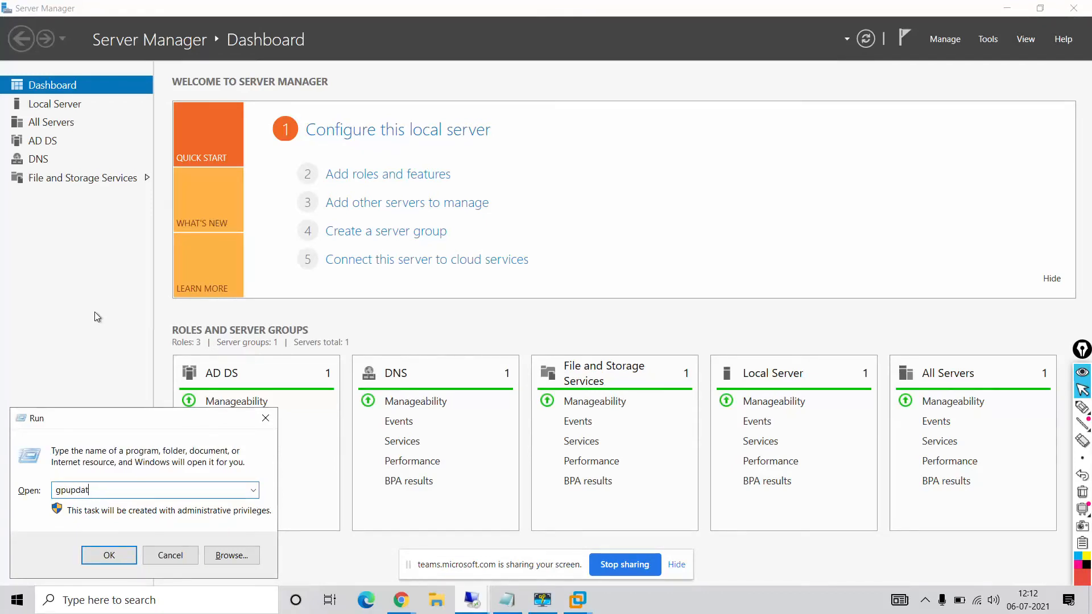
pyautogui.press('BackSpace')
pyautogui.press('BackSpace')
pyautogui.press('BackSpace')
pyautogui.write('/force')
pyautogui.press('Return')
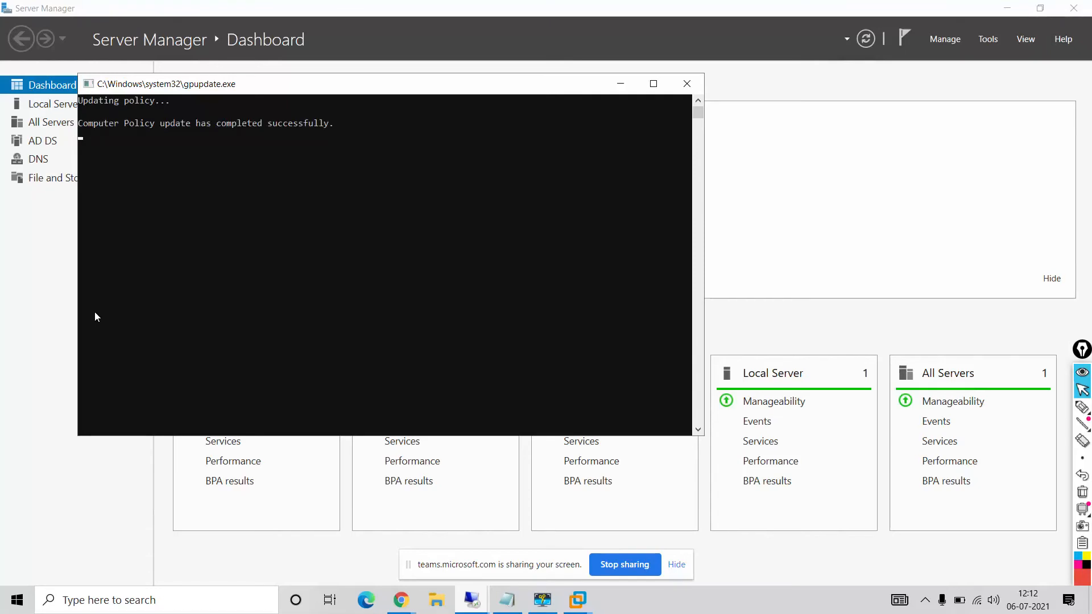
pyautogui.click(686, 84)
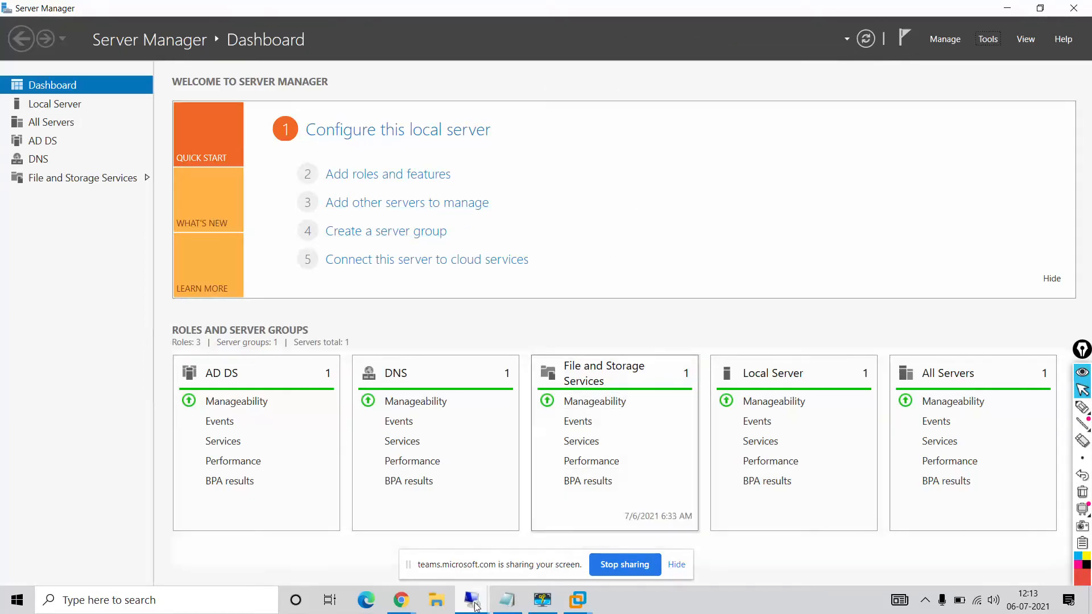
# Return to the SCCM server's remote session at 168.62.176.181 and run gpupdate /force in its Command Prompt
pyautogui.moveTo(471, 600)
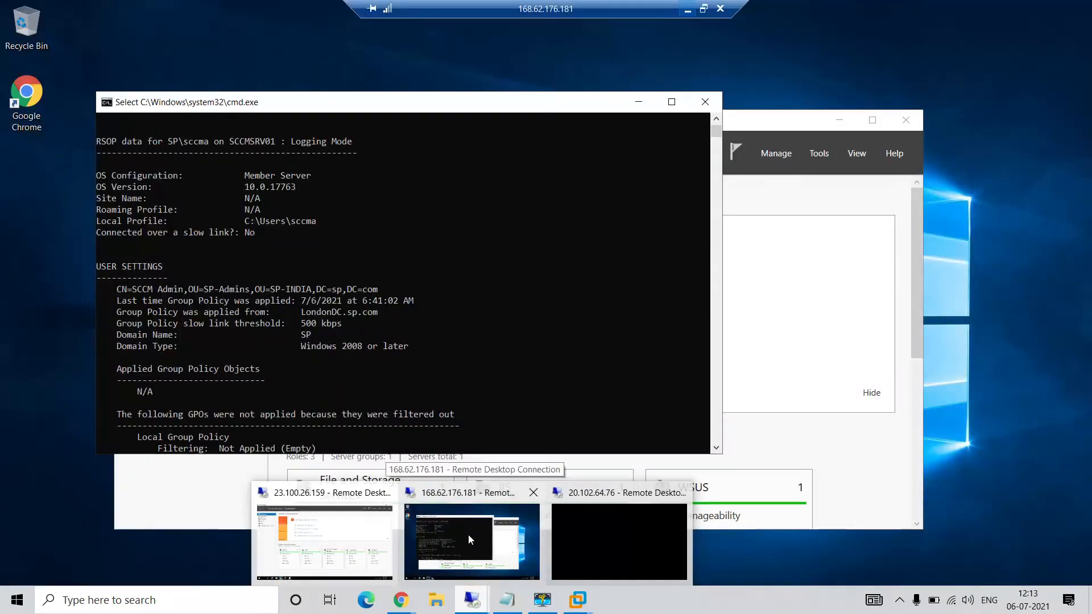
pyautogui.click(469, 534)
pyautogui.click(442, 301)
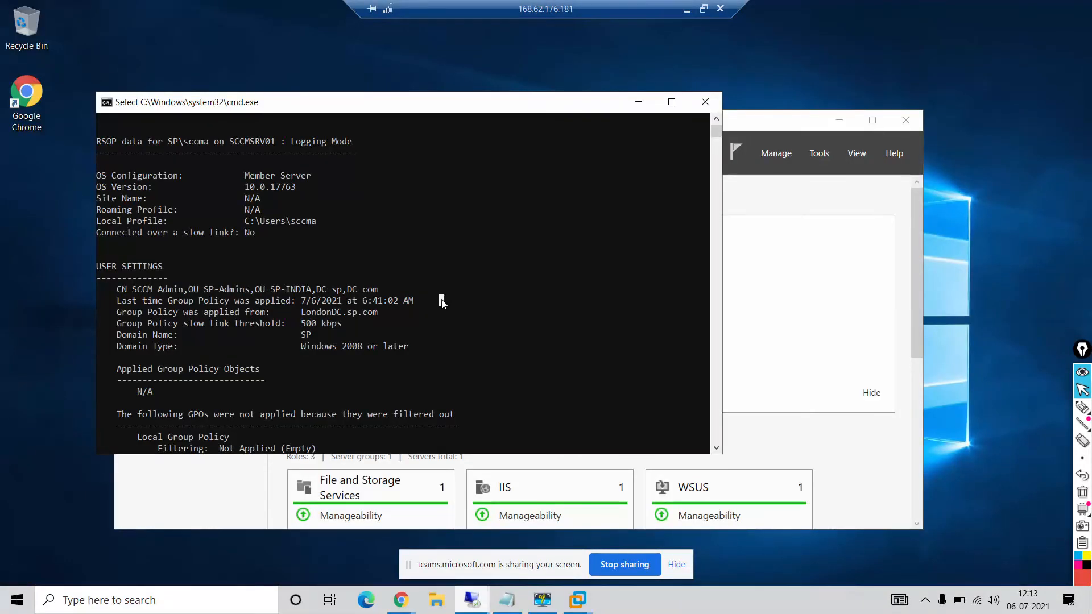
pyautogui.write('g')
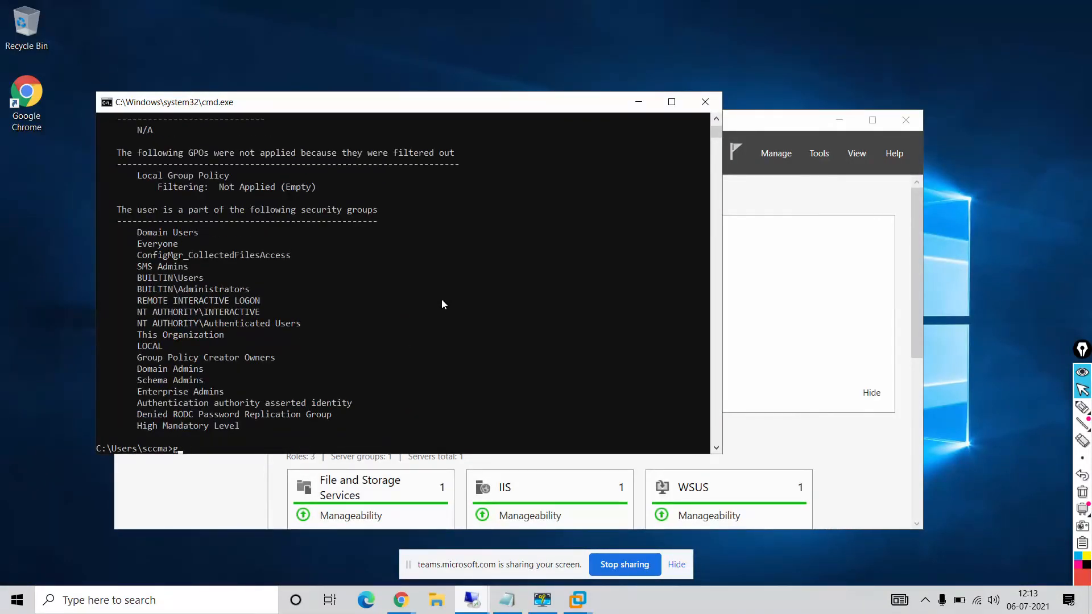
pyautogui.write('updaate /for')
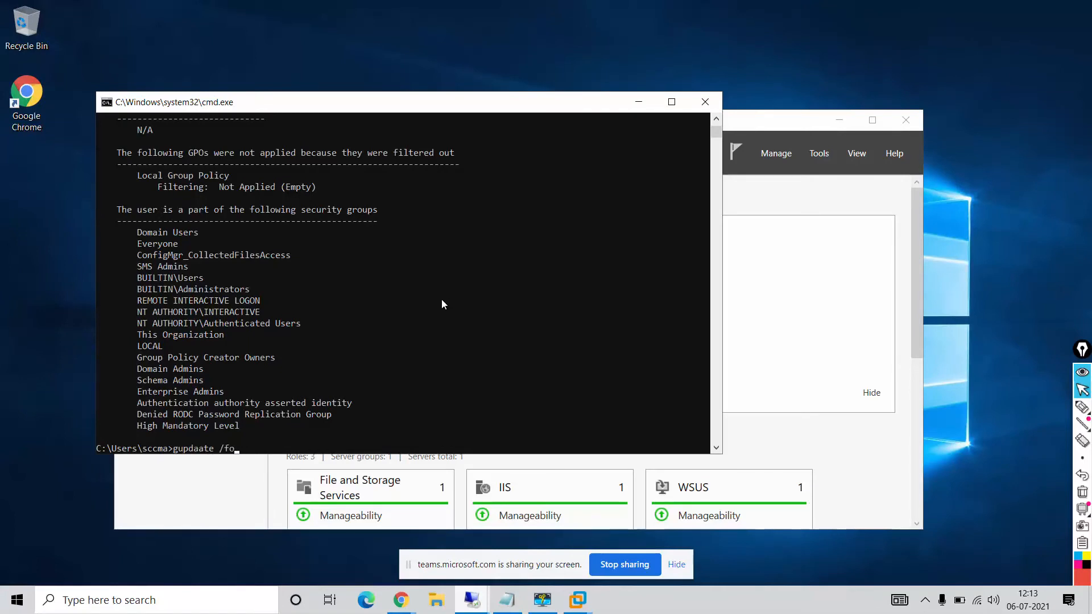
pyautogui.press('BackSpace')
pyautogui.press('BackSpace')
pyautogui.press('BackSpace')
pyautogui.press('BackSpace')
pyautogui.press('BackSpace')
pyautogui.press('BackSpace')
pyautogui.press('BackSpace')
pyautogui.press('BackSpace')
pyautogui.press('BackSpace')
pyautogui.press('BackSpace')
pyautogui.press('BackSpace')
pyautogui.press('BackSpace')
pyautogui.write('pupdate /force')
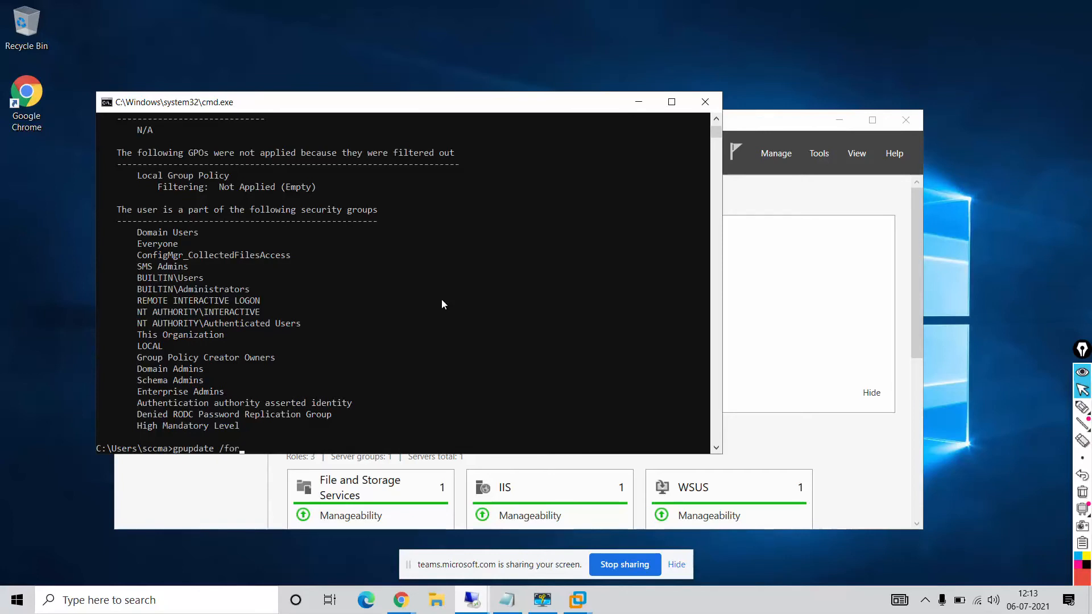
pyautogui.press('Return')
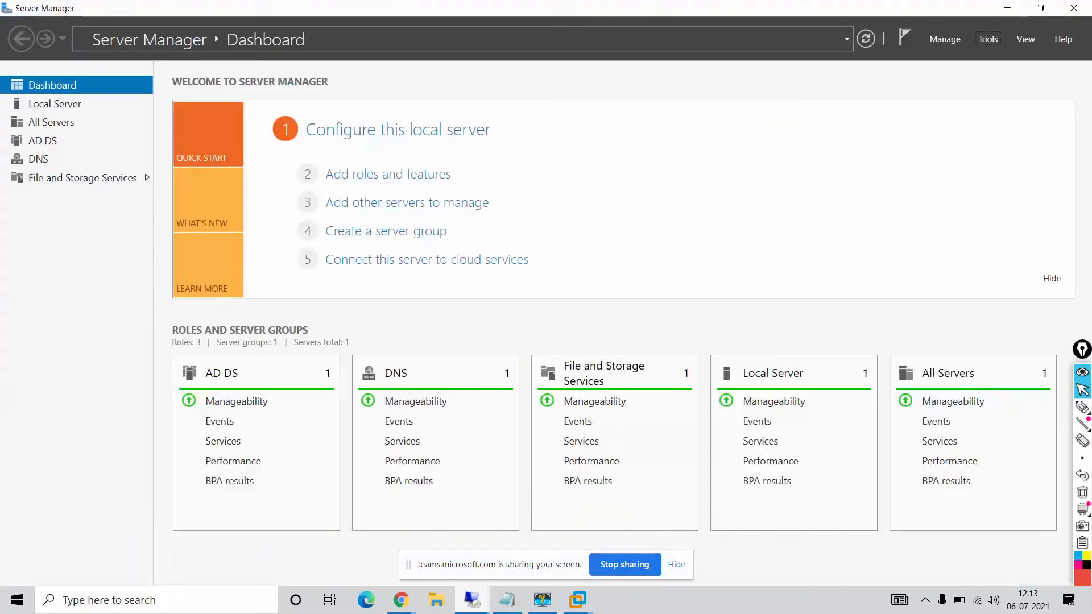
pyautogui.moveTo(543, 600)
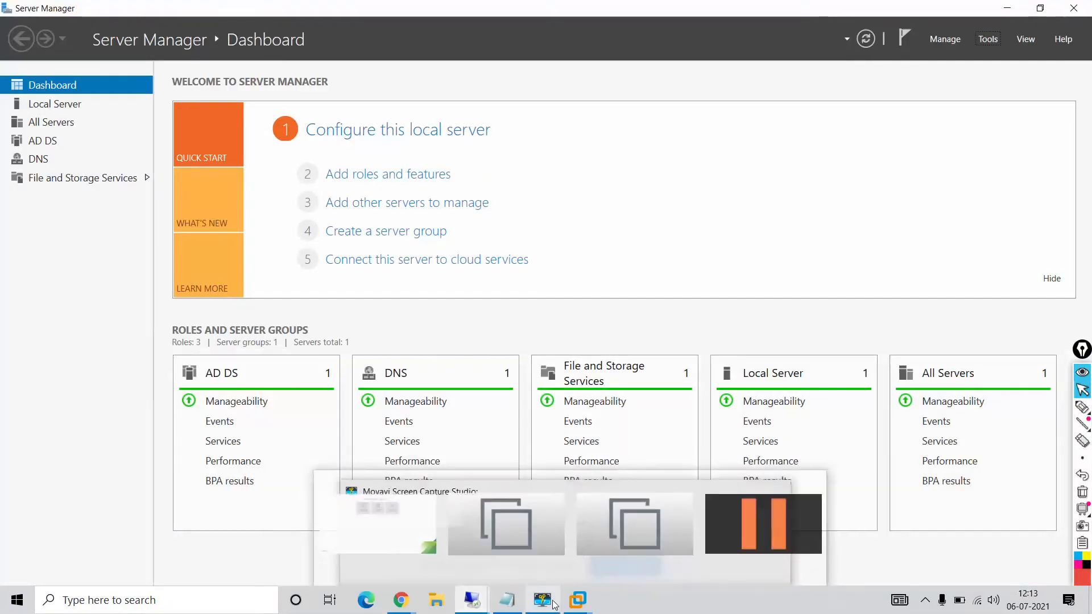
pyautogui.click(624, 544)
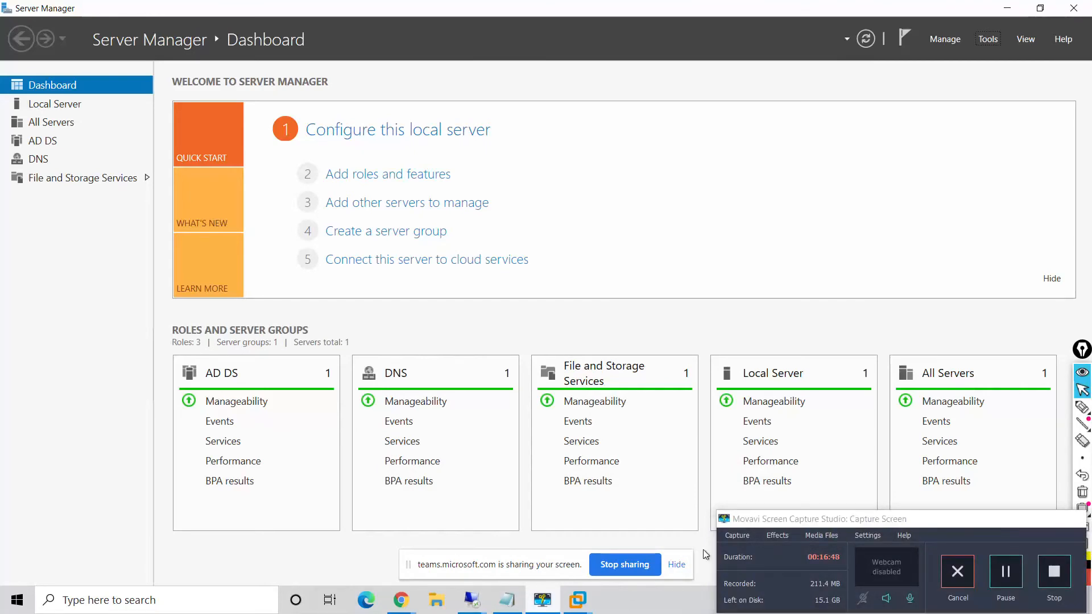
pyautogui.click(1001, 520)
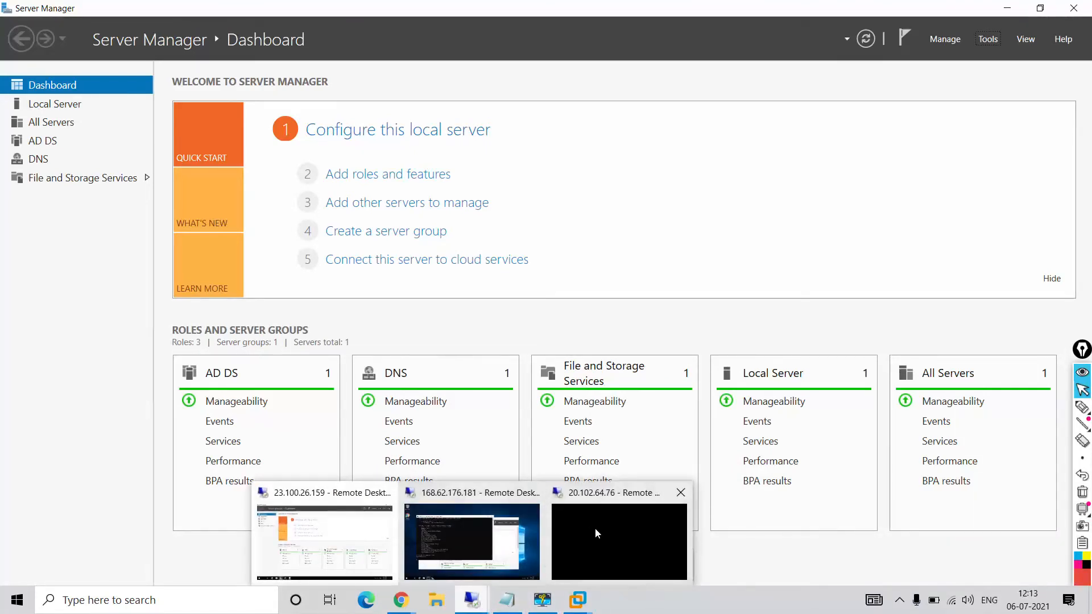
# Switch to Client01's remote session at 20.102.64.76, refresh its desktop and open a Command Prompt
pyautogui.click(595, 528)
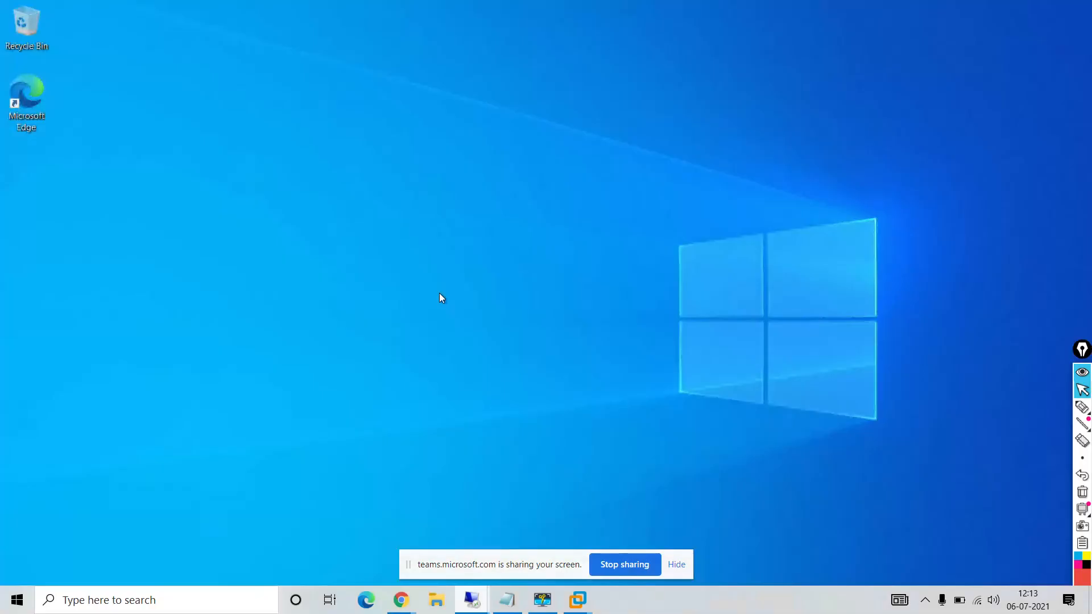
pyautogui.rightClick(463, 295)
pyautogui.click(477, 312)
pyautogui.press('super+r')
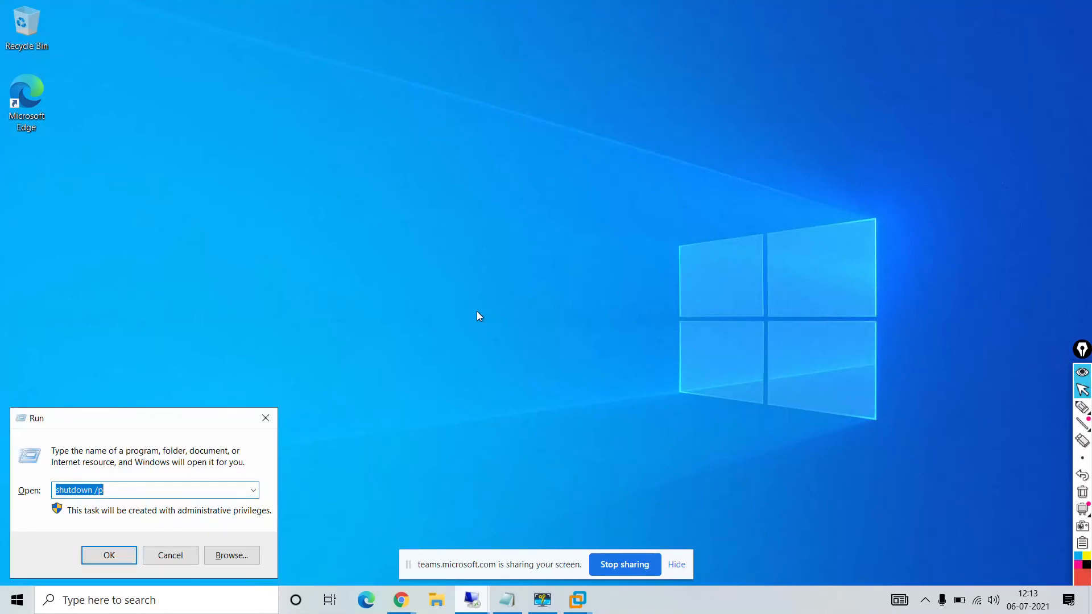
pyautogui.write('cmd')
pyautogui.press('Return')
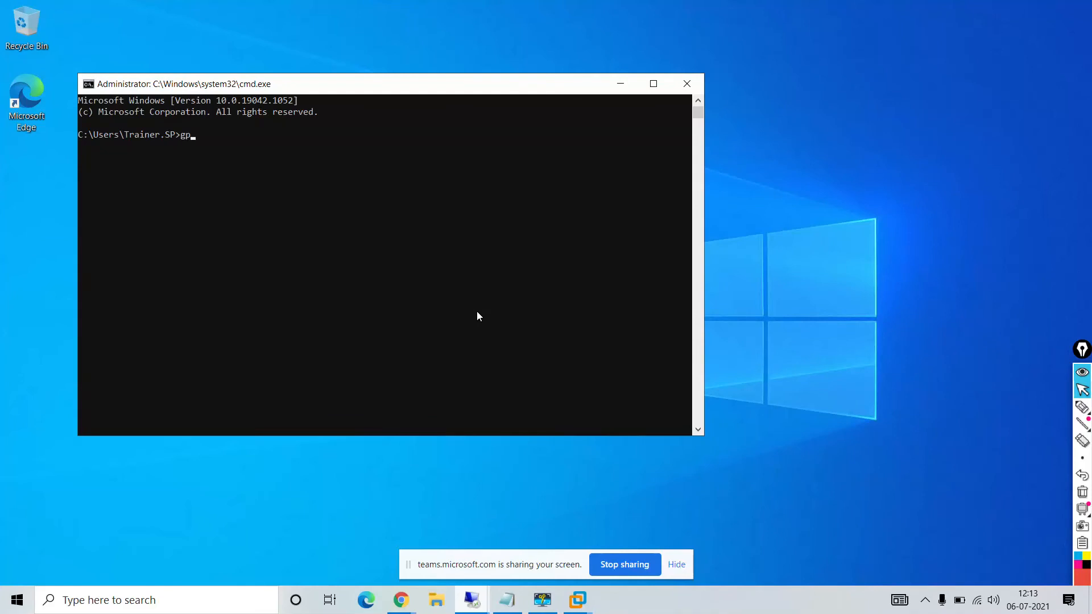
# Run gpresult -r on Client01 to list its resulting Group Policy data
pyautogui.write('gpresult 0r')
pyautogui.press('Return')
pyautogui.press('Up')
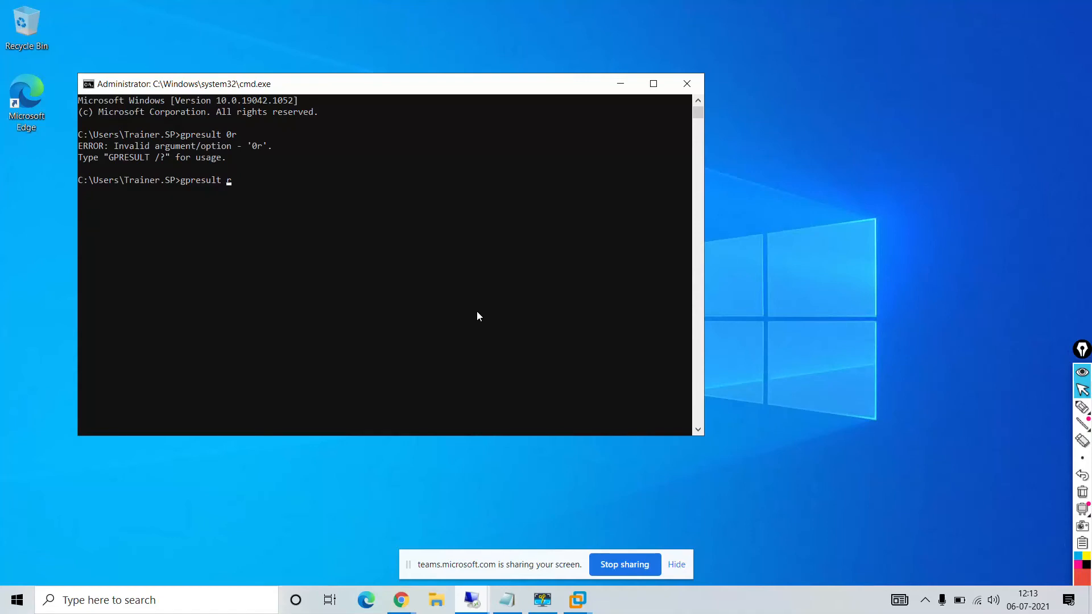
pyautogui.write('-')
pyautogui.press('Return')
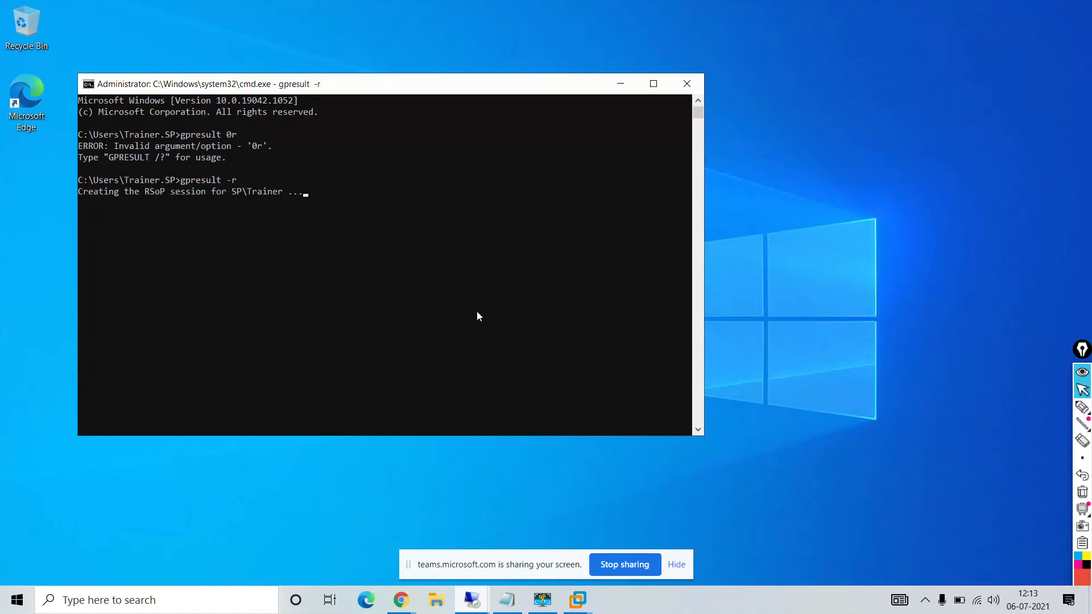
# Examine Client01's gpresult output, highlighting SCCM Firewall Client Rules among the applied Group Policy Objects
pyautogui.scroll(4, 373, 310)
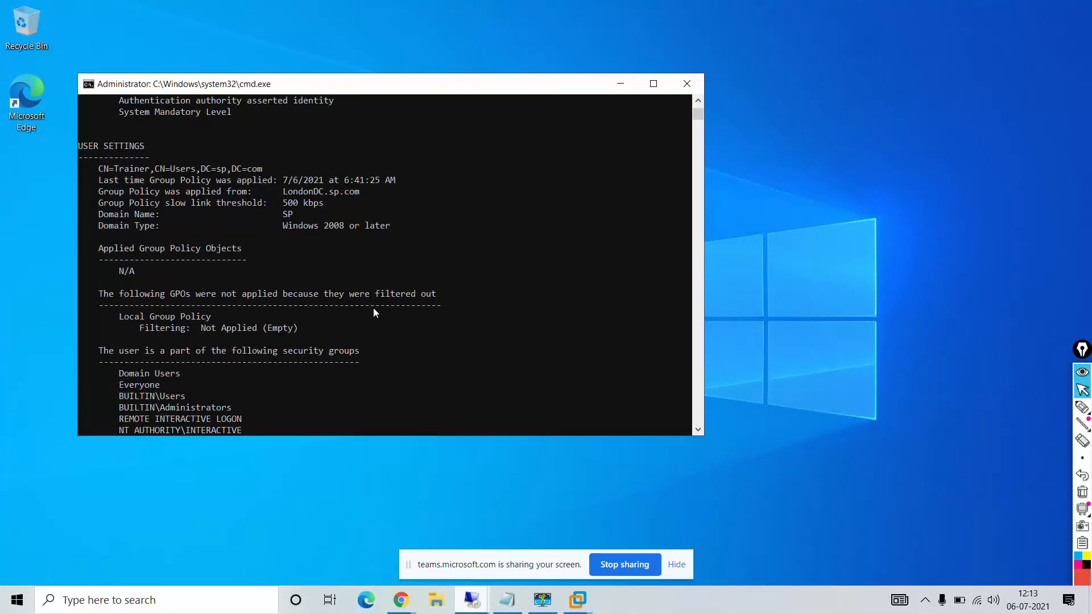
pyautogui.scroll(7, 373, 311)
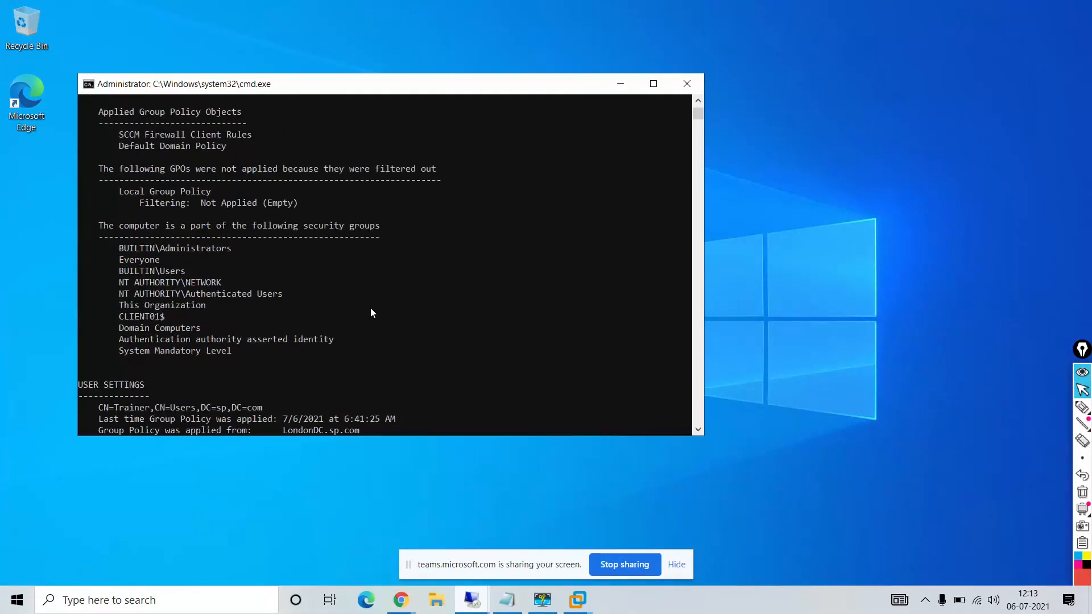
pyautogui.scroll(1, 370, 313)
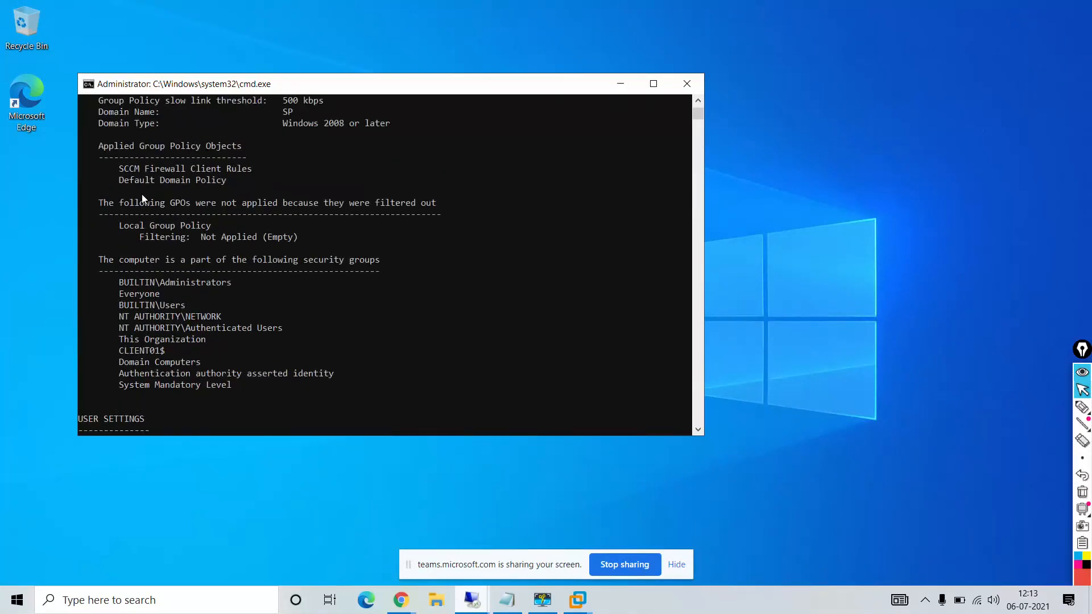
pyautogui.moveTo(120, 169); pyautogui.dragTo(253, 171)
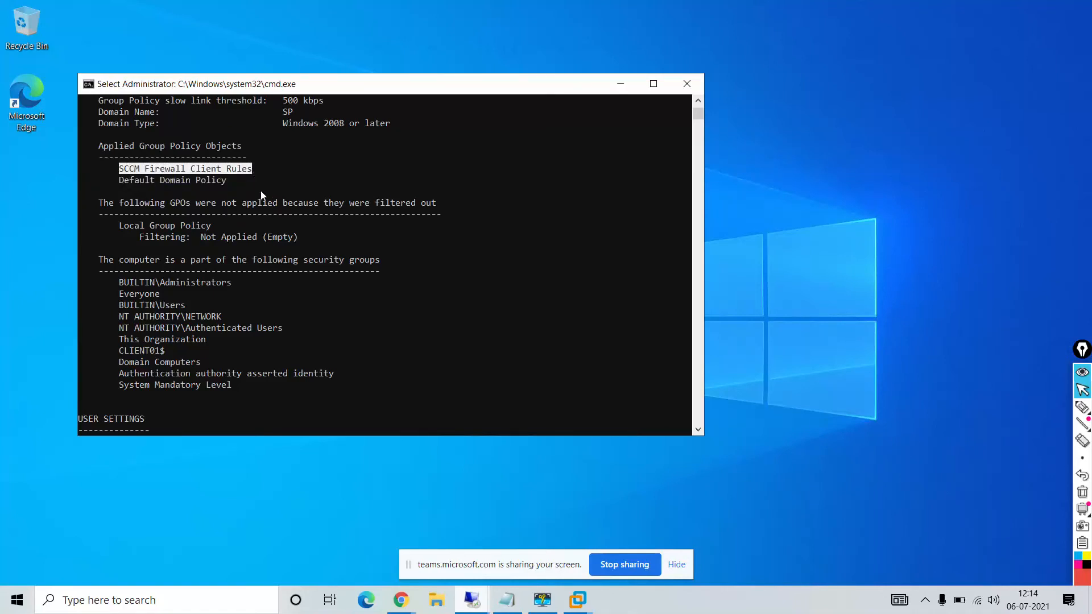
pyautogui.scroll(2, 261, 195)
pyautogui.scroll(-10, 262, 195)
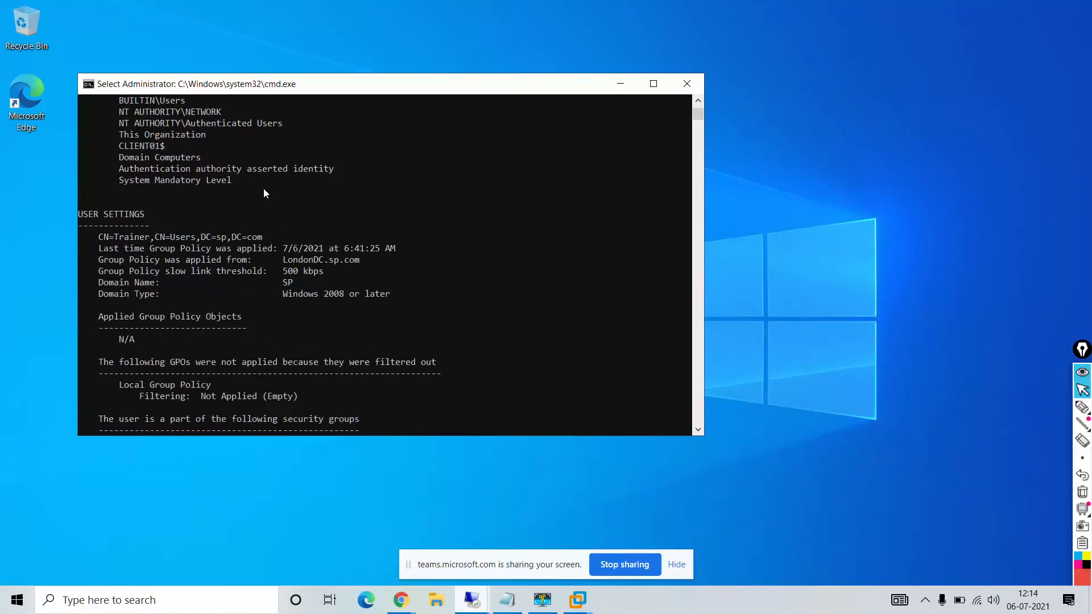
pyautogui.scroll(-5, 379, 296)
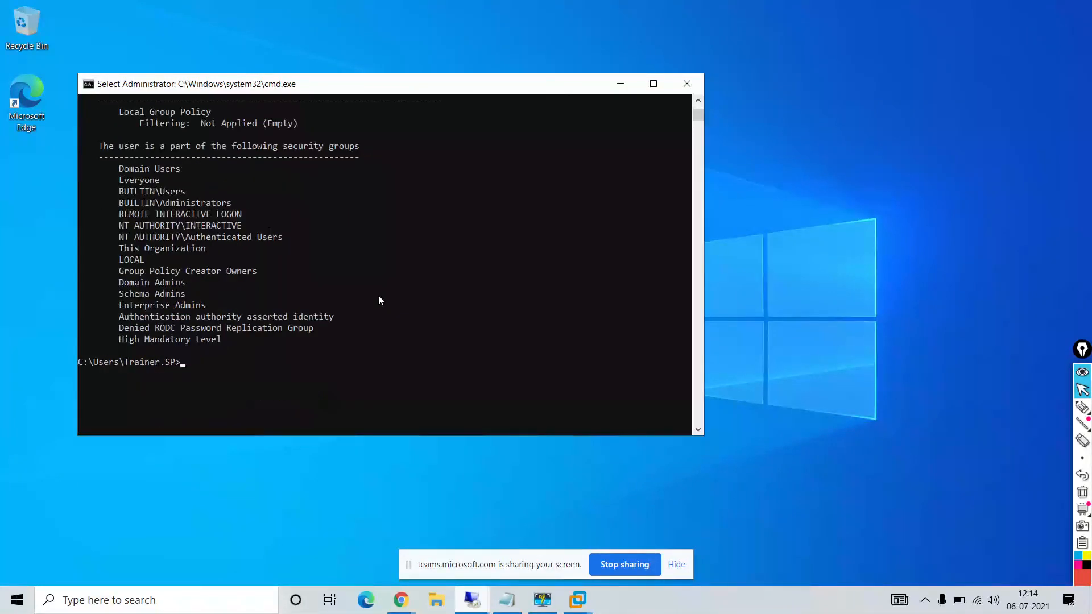
# Open Windows Defender Firewall on Client01 with firewall.cpl, and check its on/off settings for each network type without changing them
pyautogui.write('fir')
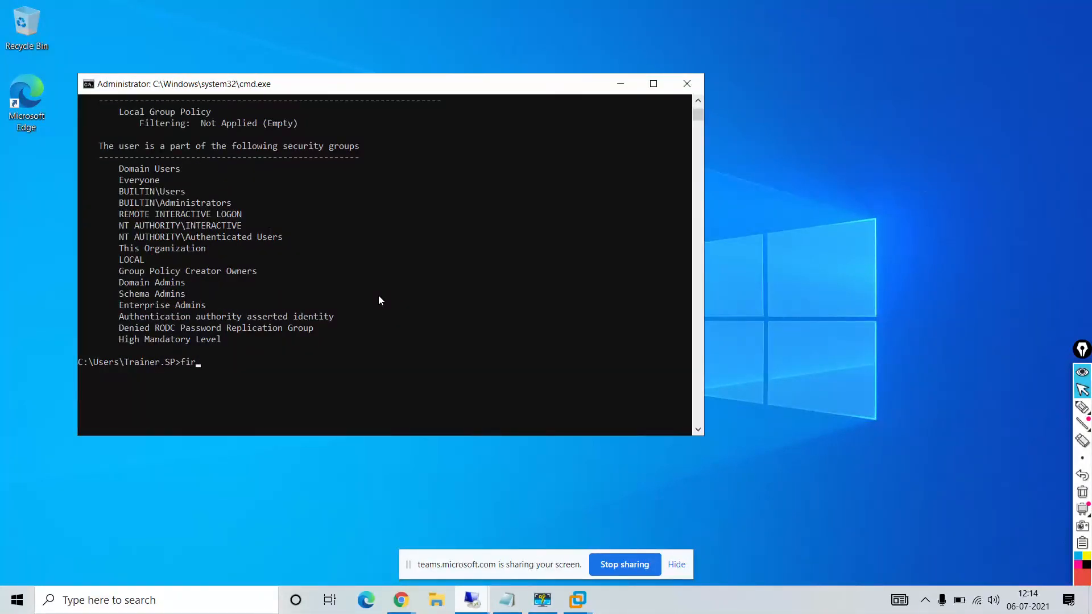
pyautogui.write('ewall.cpl')
pyautogui.press('Return')
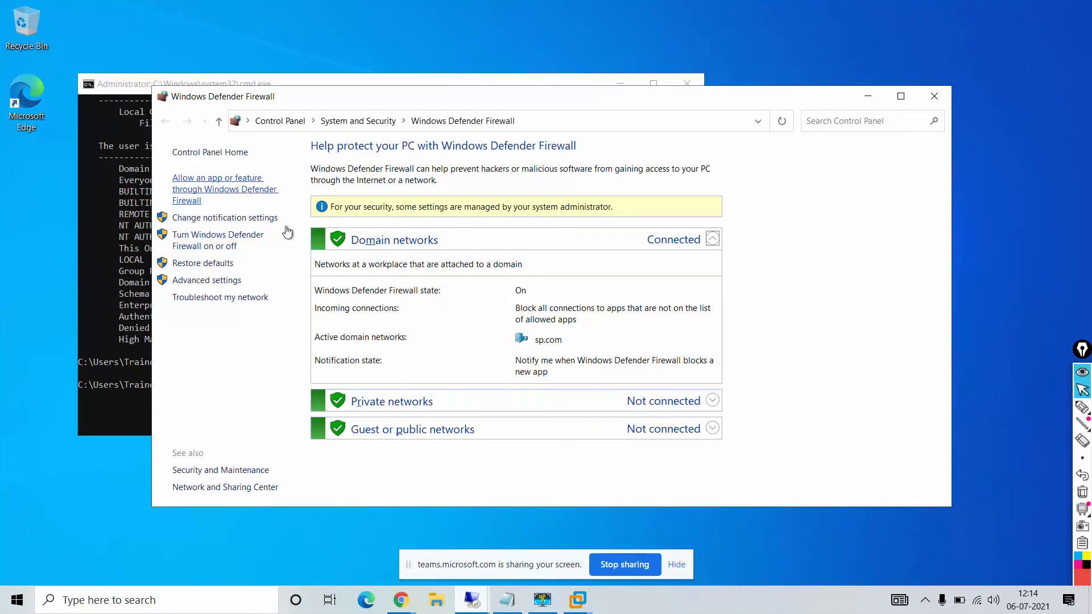
pyautogui.click(214, 245)
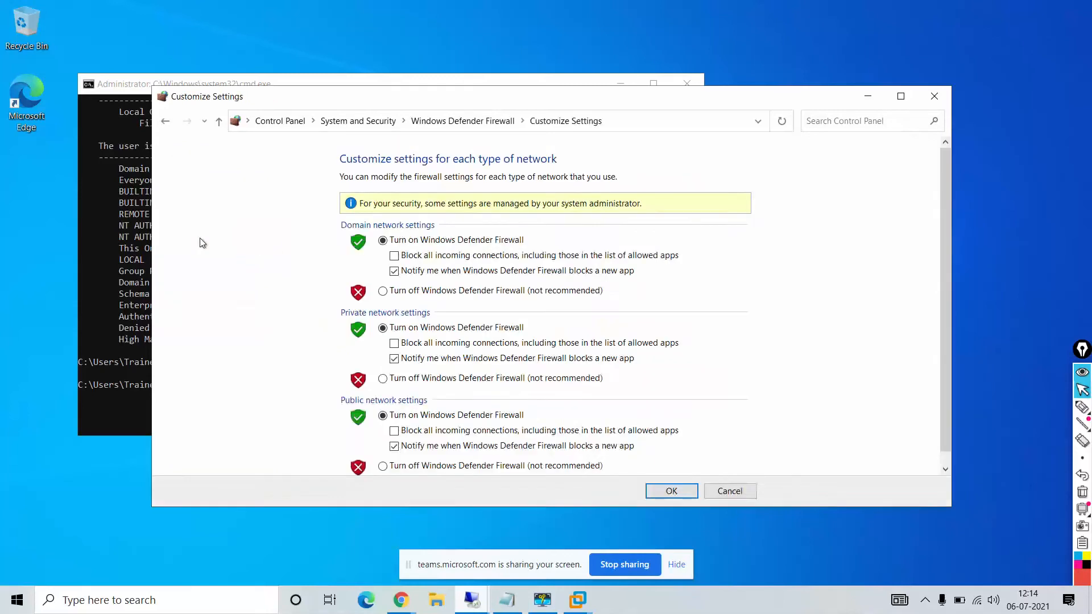
pyautogui.click(730, 493)
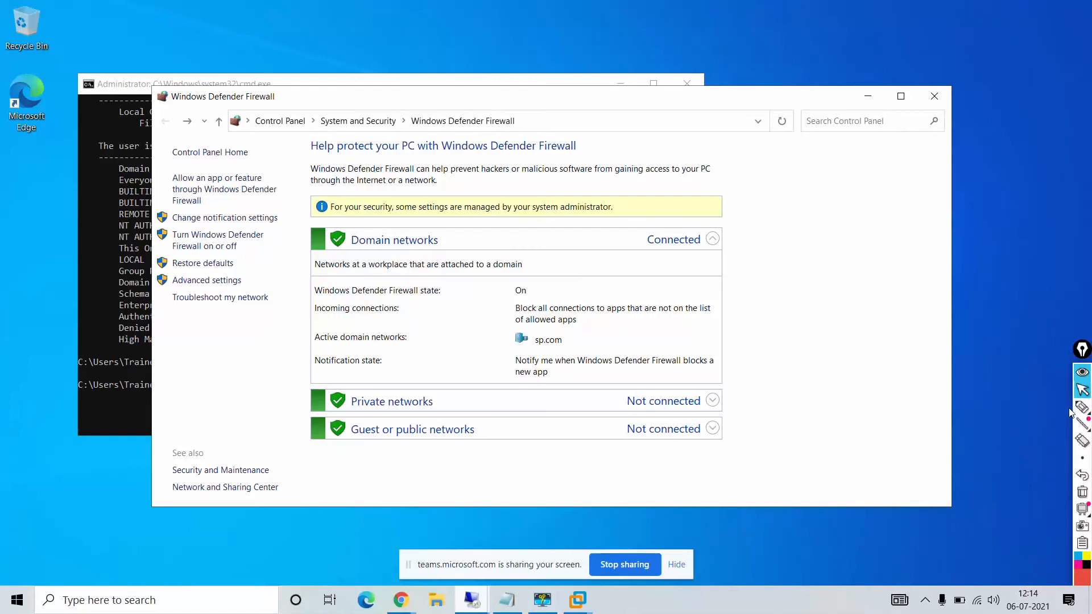
# Open the firewall's advanced settings on Client01, underline the Advanced settings link in red, and return to the Advanced Security console
pyautogui.moveTo(1082, 409)
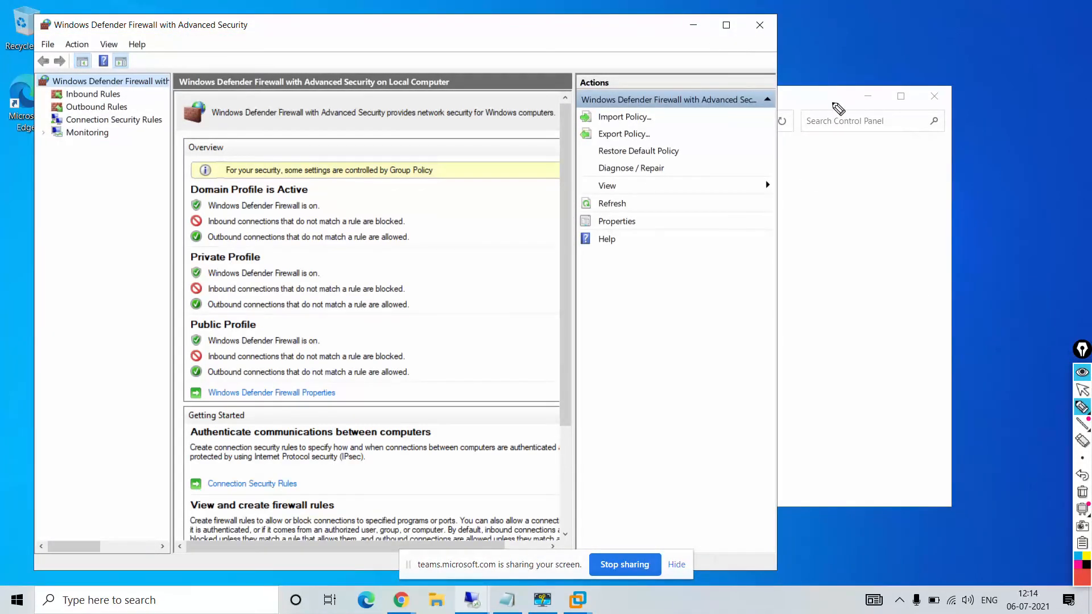
pyautogui.click(798, 101)
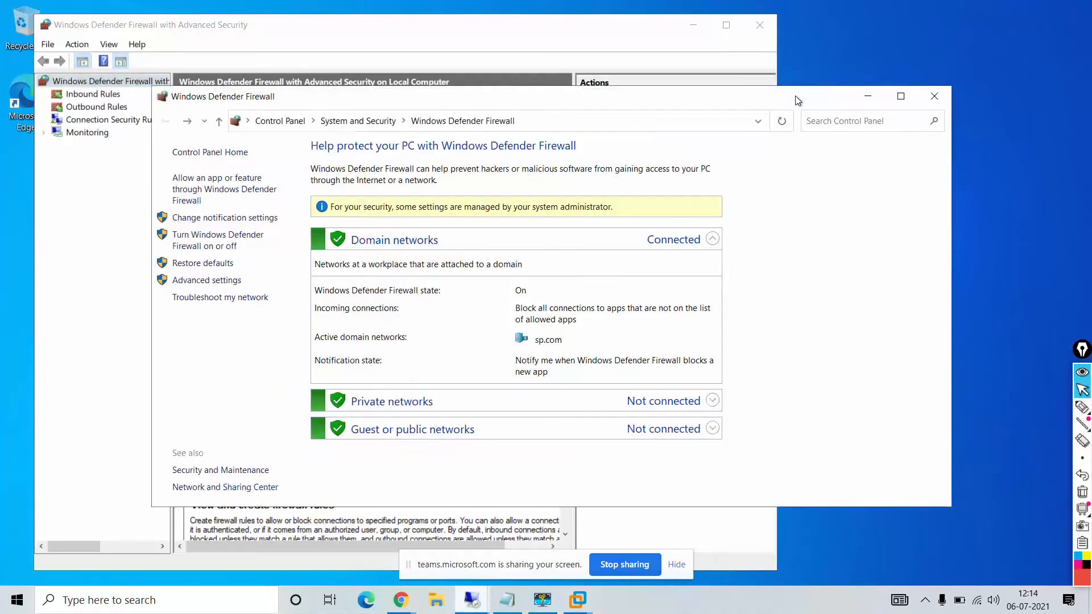
pyautogui.click(1082, 406)
pyautogui.moveTo(174, 289); pyautogui.dragTo(226, 289)
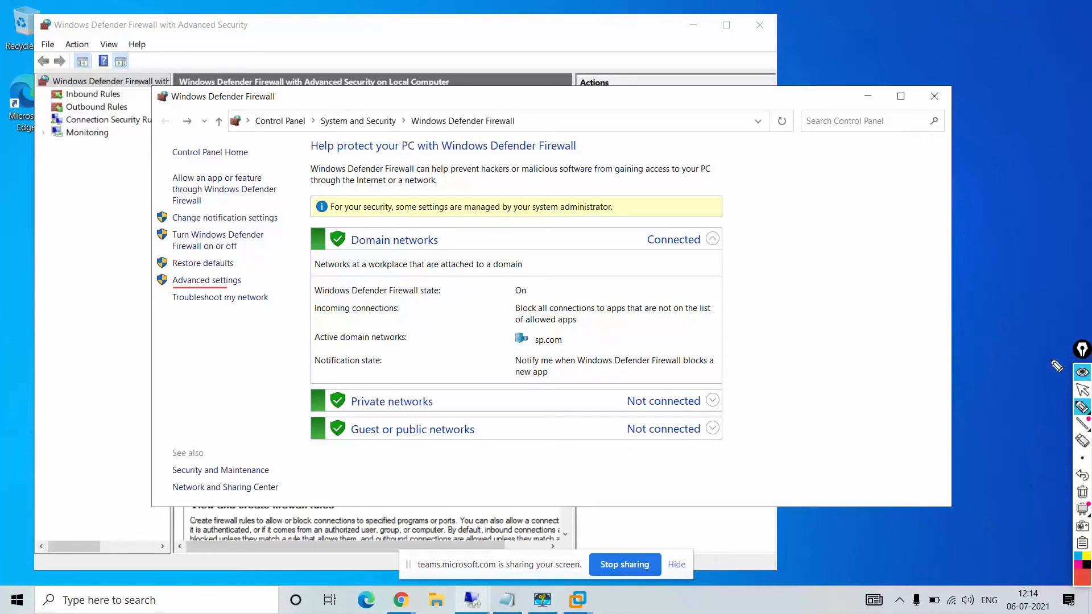
pyautogui.click(1082, 390)
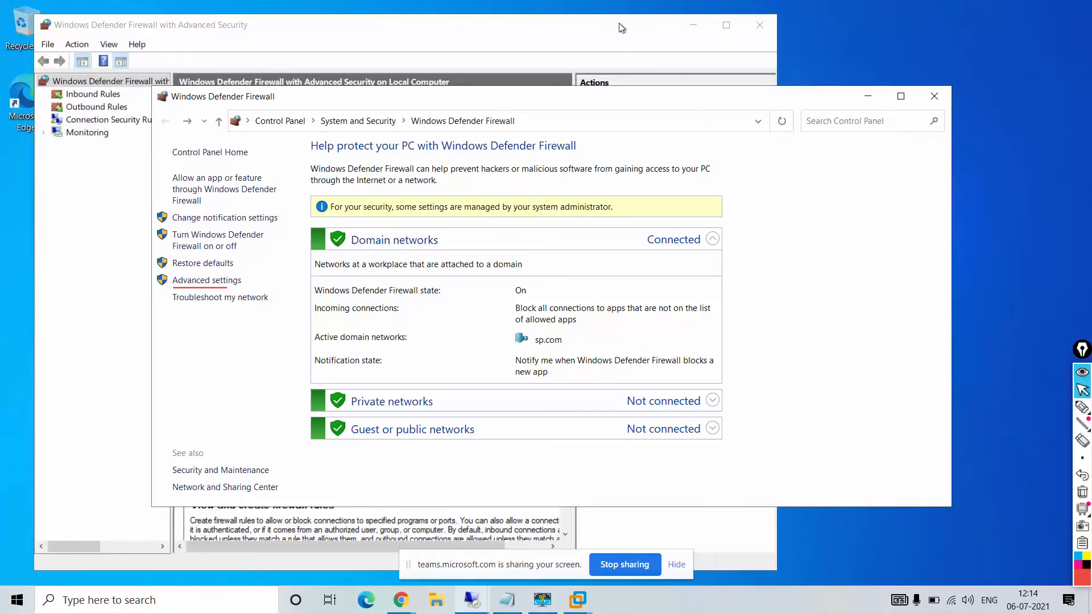
pyautogui.click(660, 74)
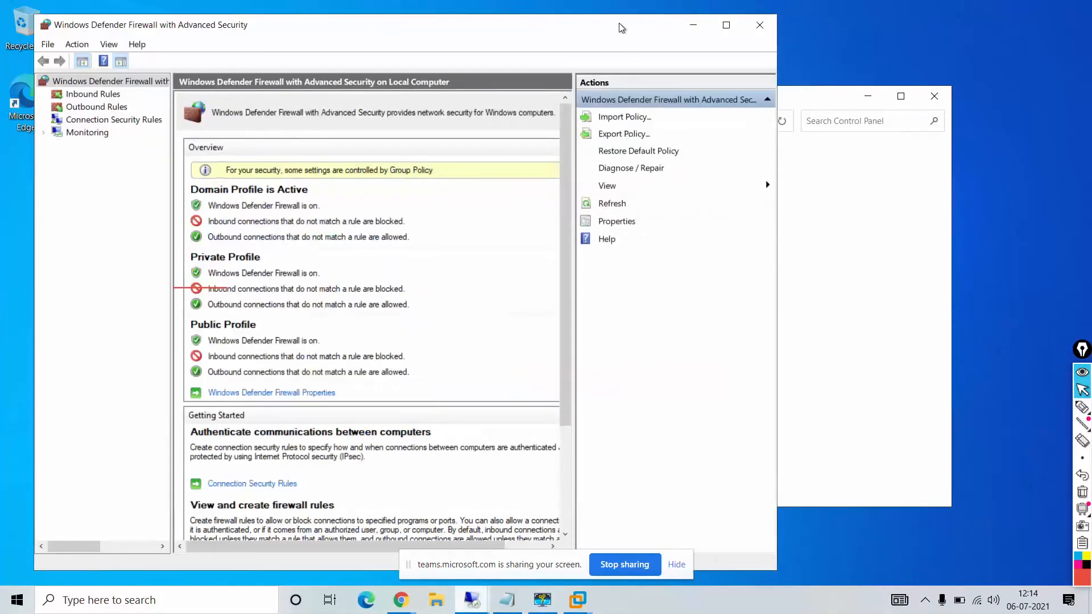
# Show the inbound rules in the maximized Advanced Security console and select the Port 2701 SCCM rule
pyautogui.click(84, 96)
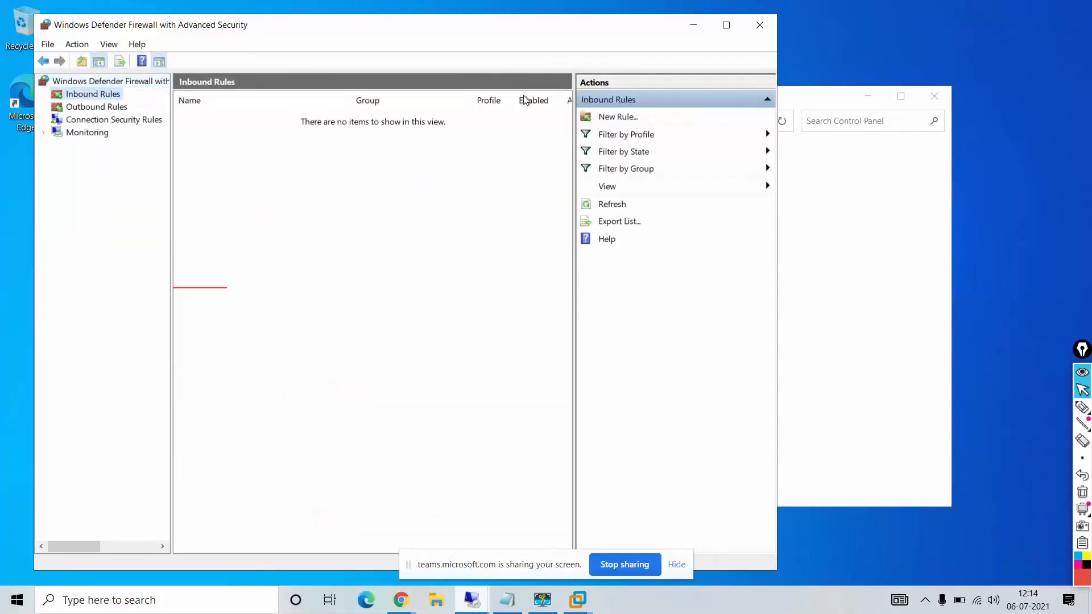
pyautogui.click(728, 27)
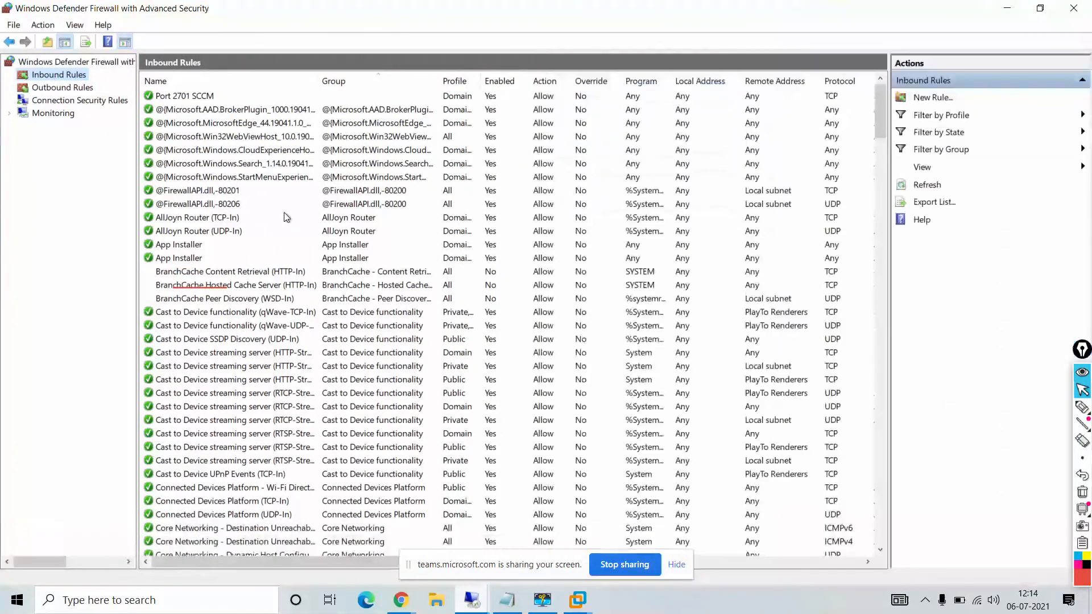
pyautogui.click(174, 99)
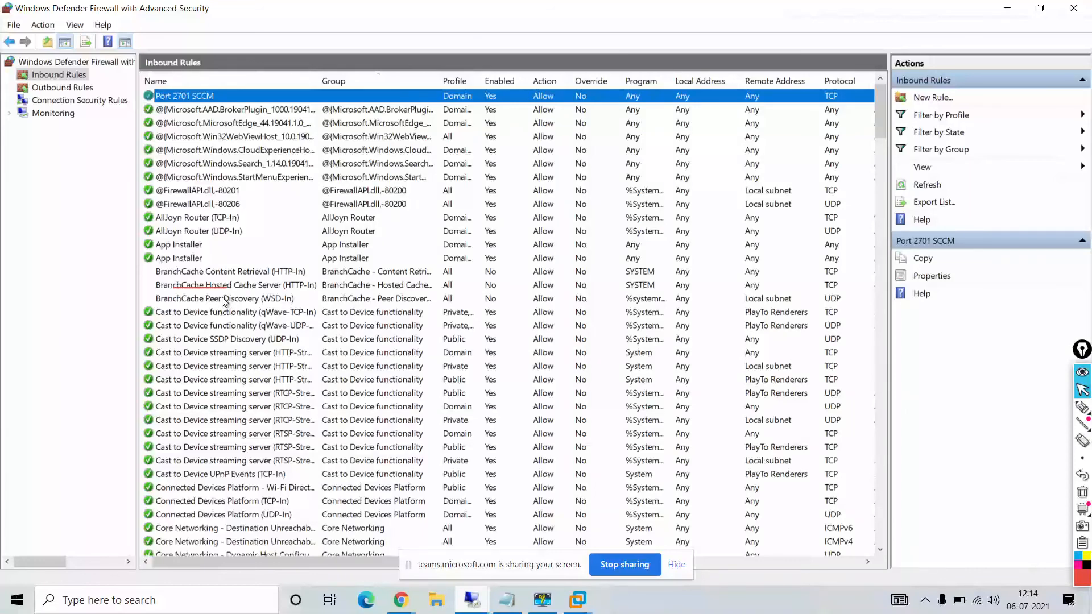
# Find the File and Printer Sharing rules among the inbound rules and check several of them, including NB-Name-In and NB-Datagram-In
pyautogui.scroll(-4, 223, 301)
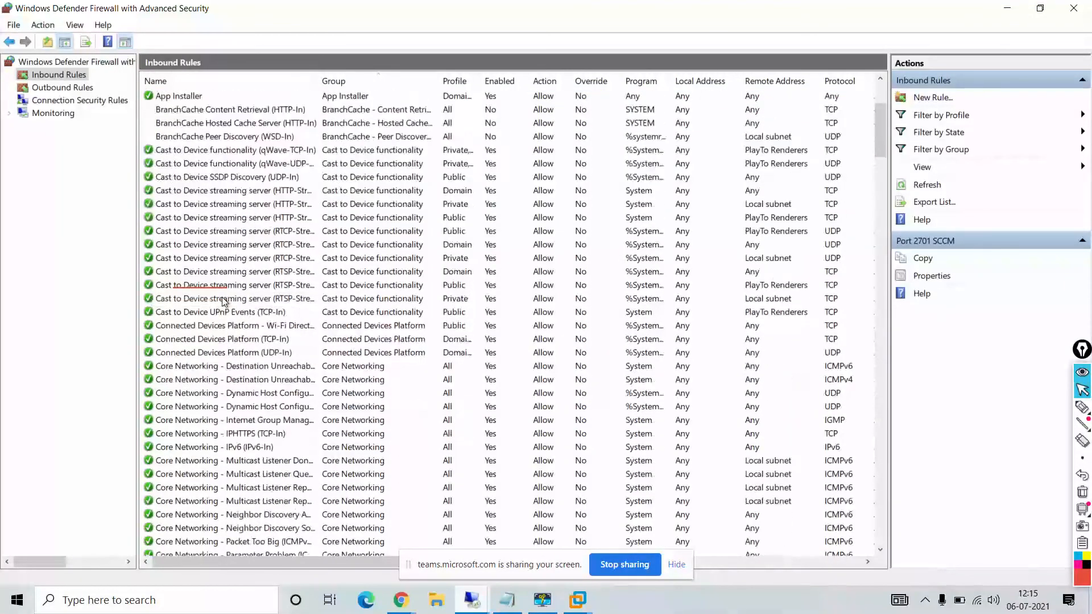
pyautogui.scroll(-11, 223, 300)
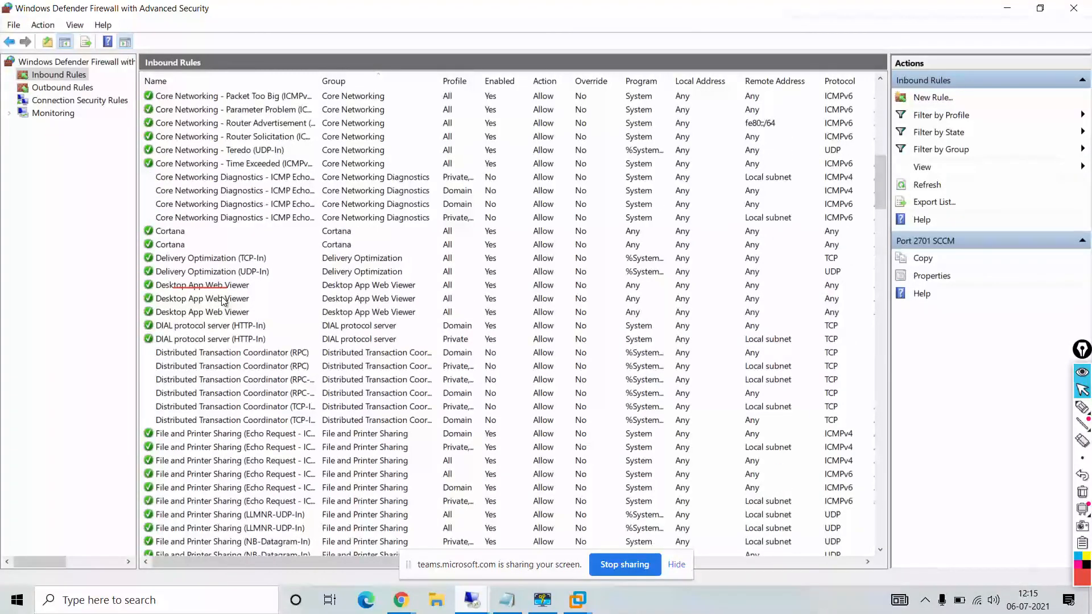
pyautogui.scroll(-10, 223, 301)
pyautogui.click(205, 123)
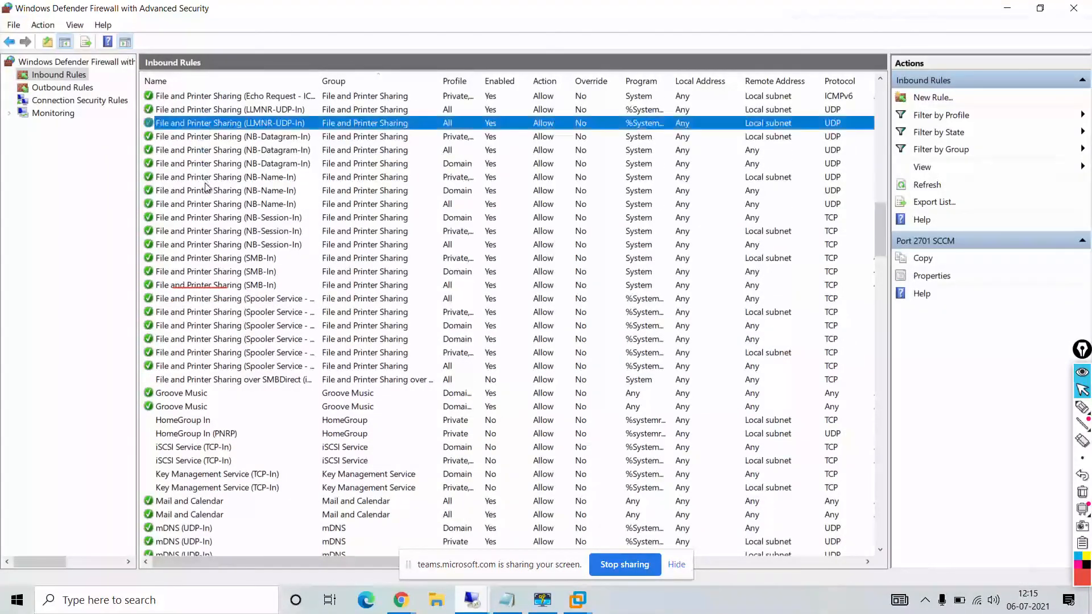
pyautogui.click(206, 179)
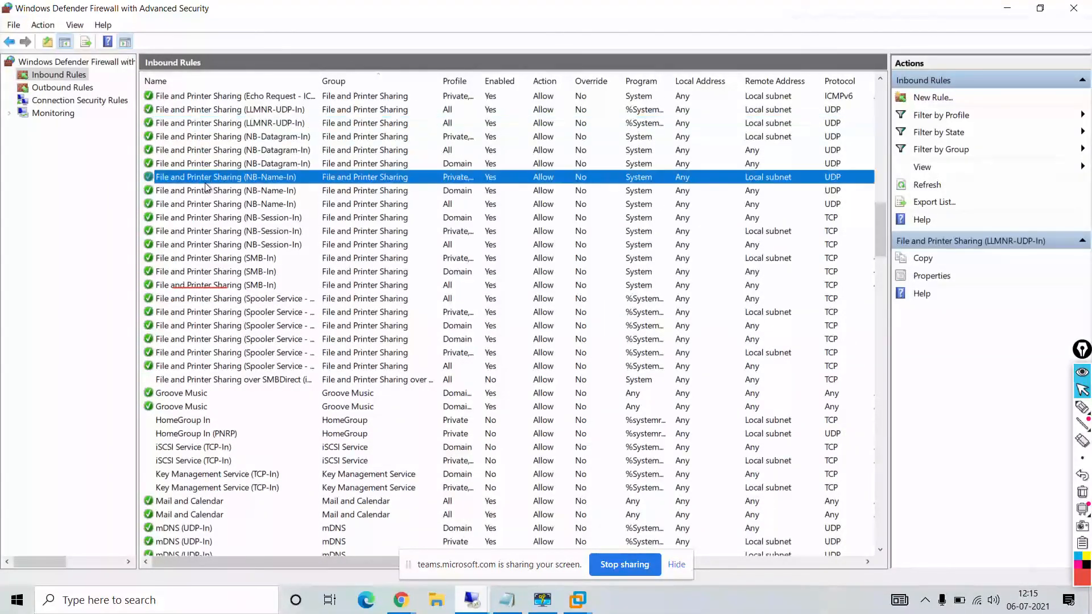
pyautogui.click(443, 164)
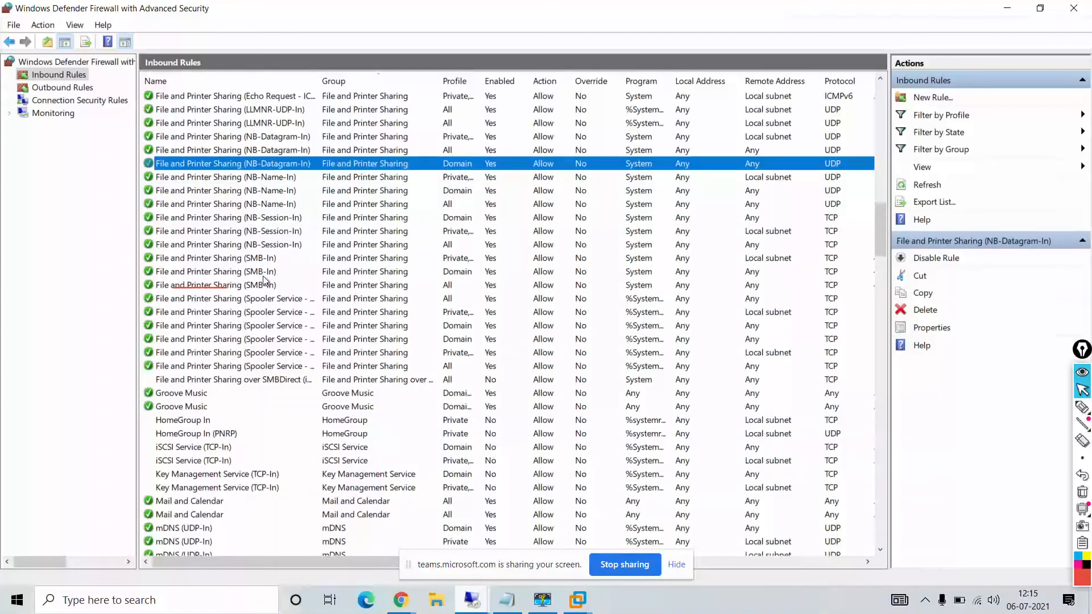
# Find the Windows Management Instrumentation inbound rules and check each enabled one that applies to all profiles
pyautogui.scroll(-10, 263, 280)
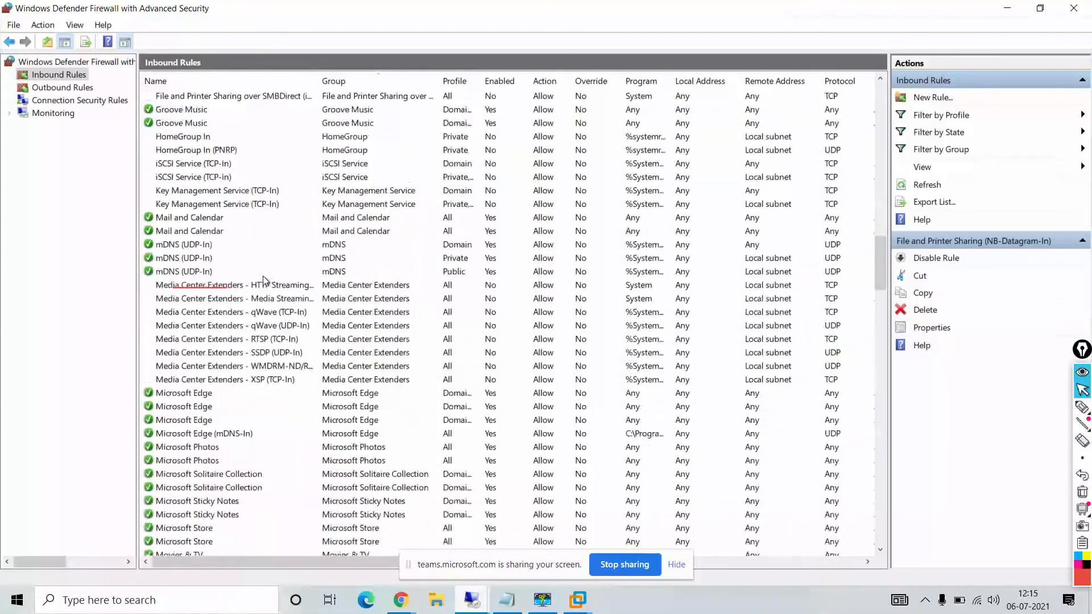
pyautogui.scroll(-20, 263, 280)
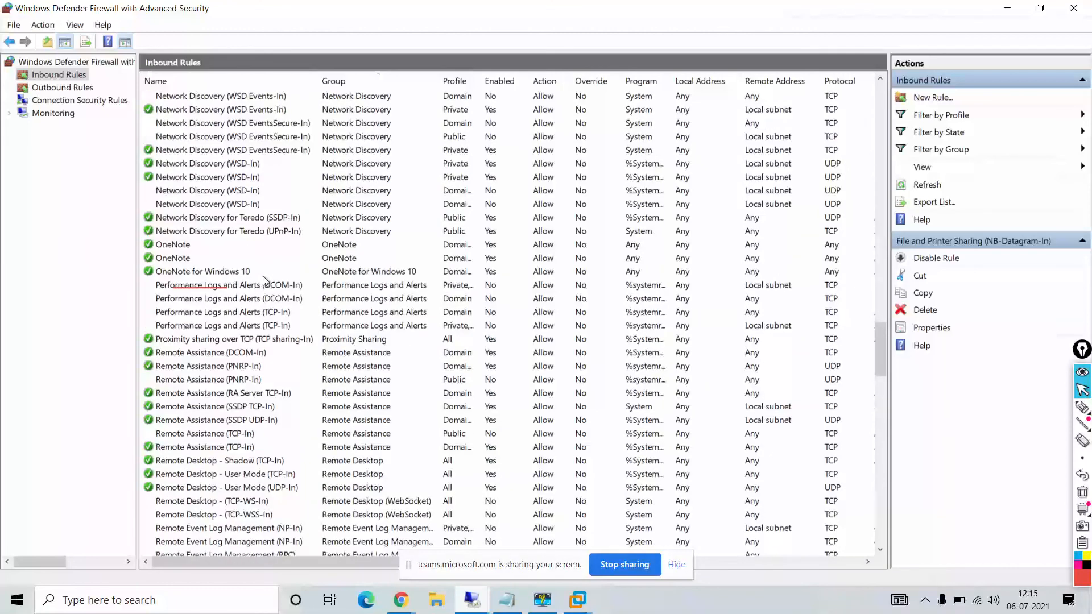
pyautogui.scroll(-20, 263, 280)
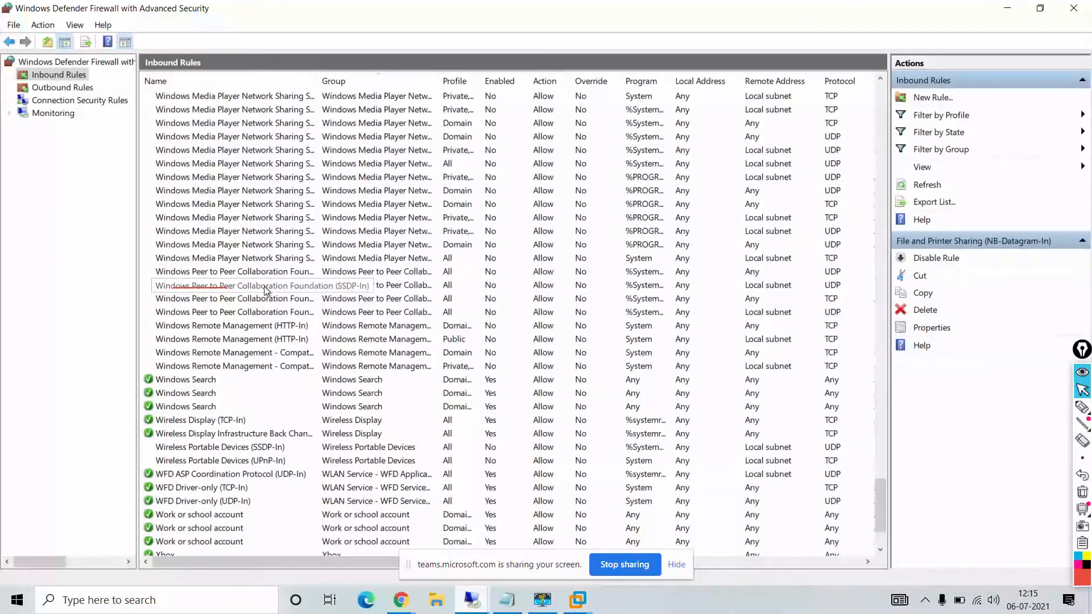
pyautogui.scroll(4, 266, 290)
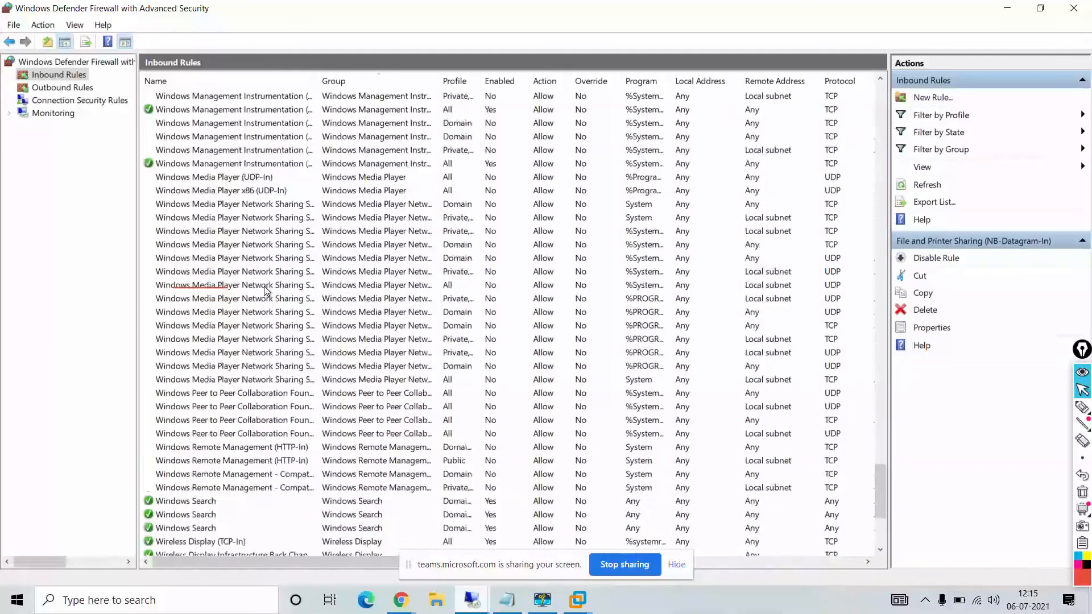
pyautogui.scroll(2, 264, 290)
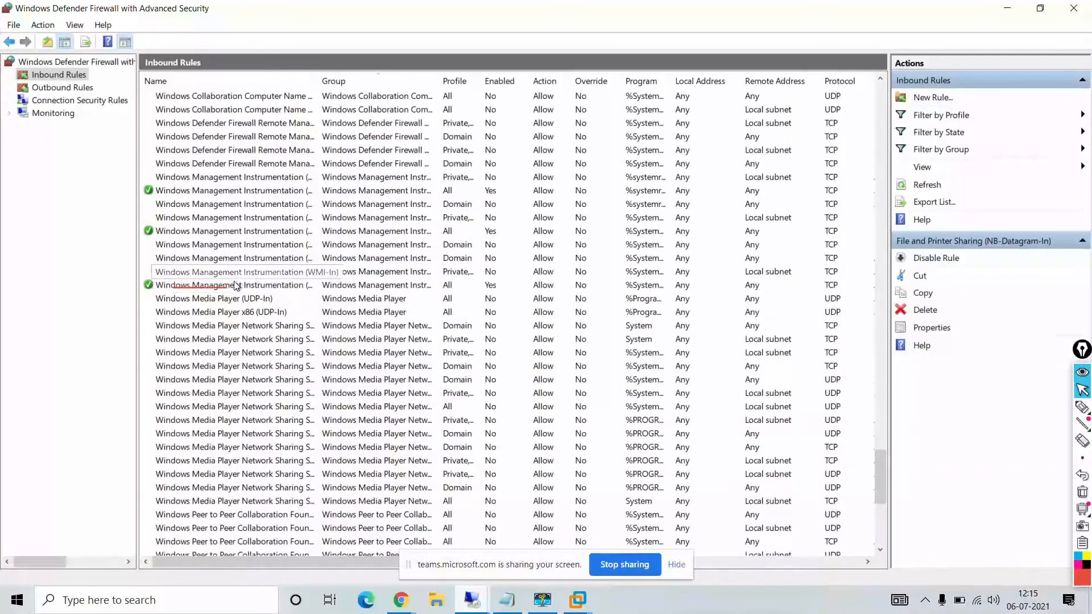
pyautogui.click(236, 286)
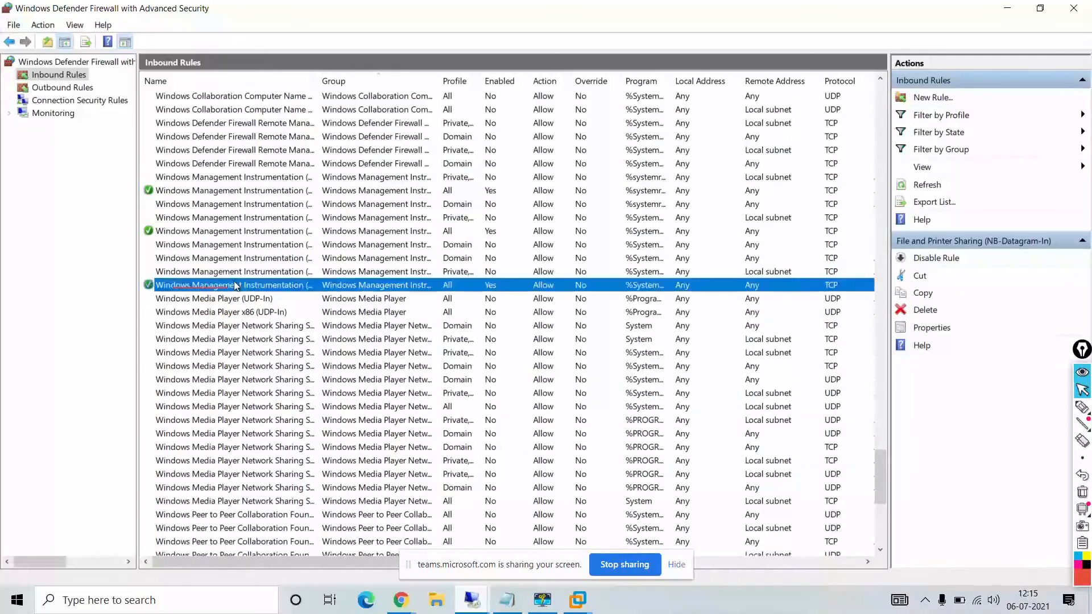
pyautogui.click(219, 235)
pyautogui.click(211, 192)
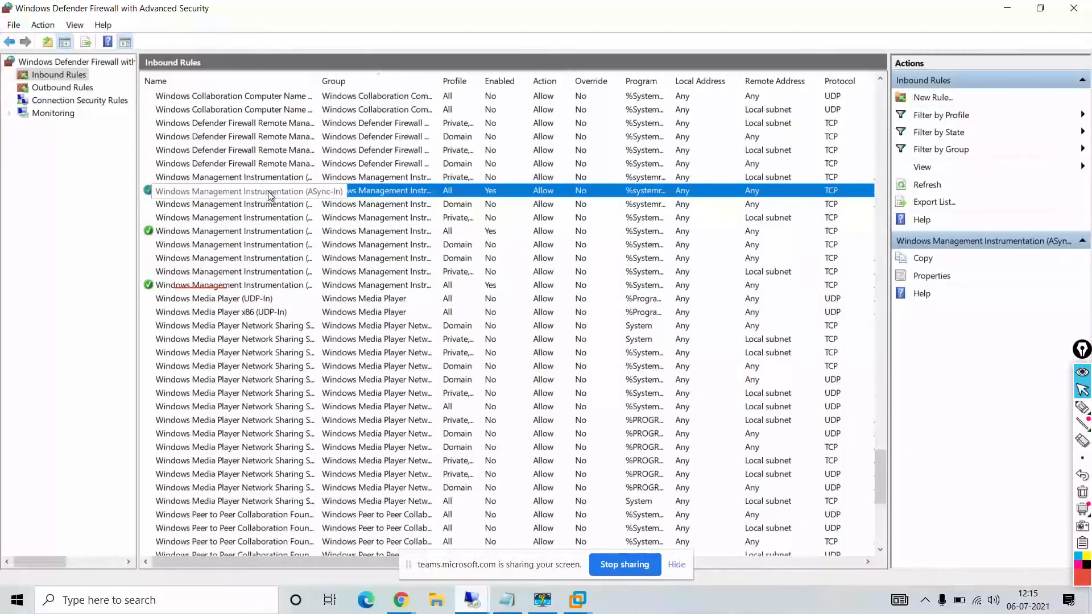
# Show the outbound rules, select the SCCM Port 10123 rule, and look through the rest of the list
pyautogui.click(73, 88)
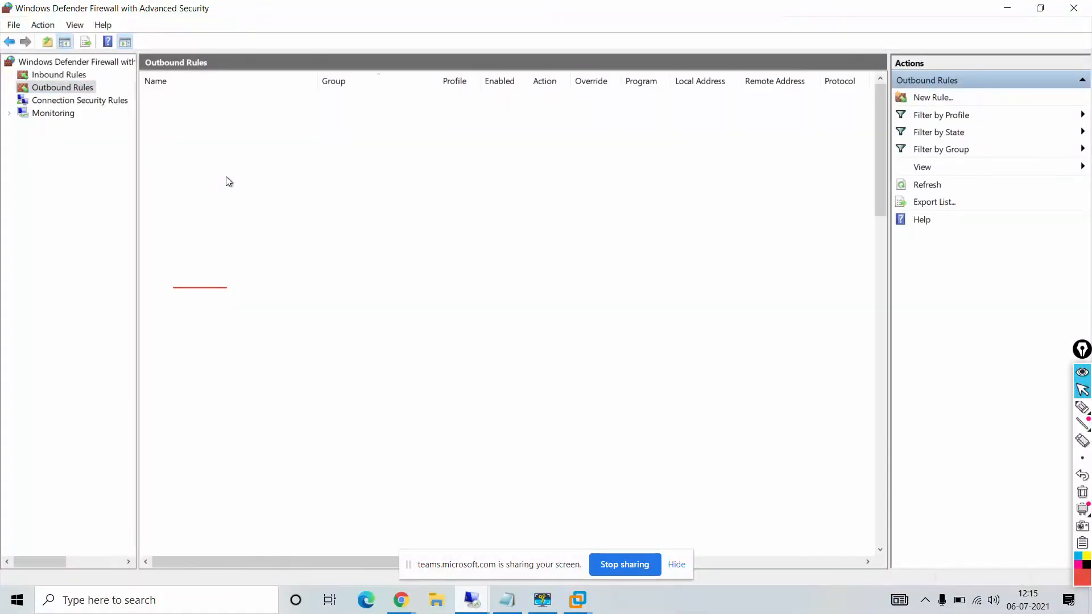
pyautogui.click(214, 101)
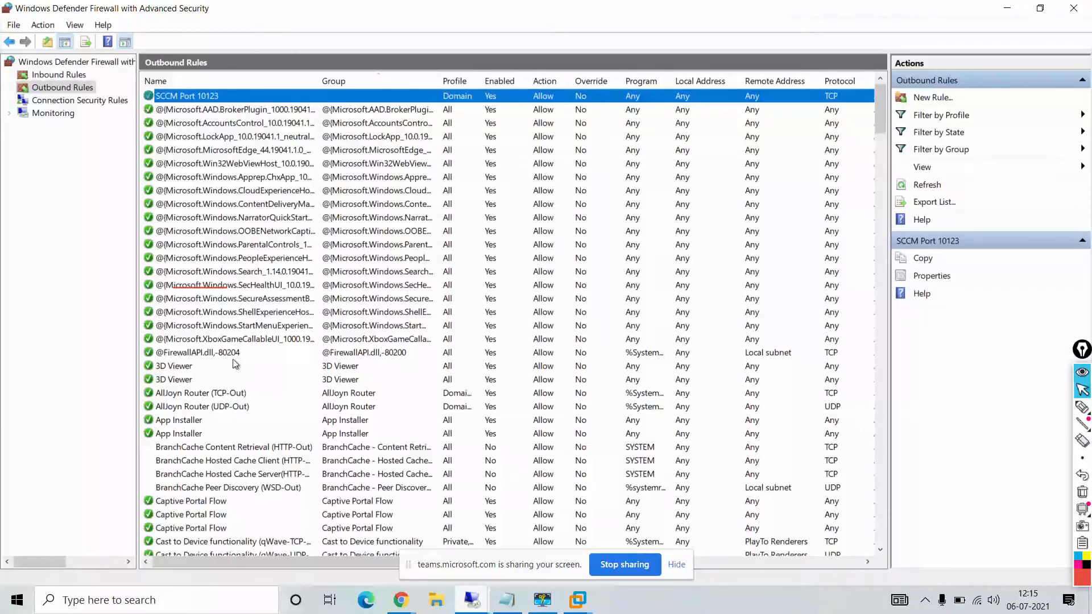
pyautogui.scroll(-5, 236, 364)
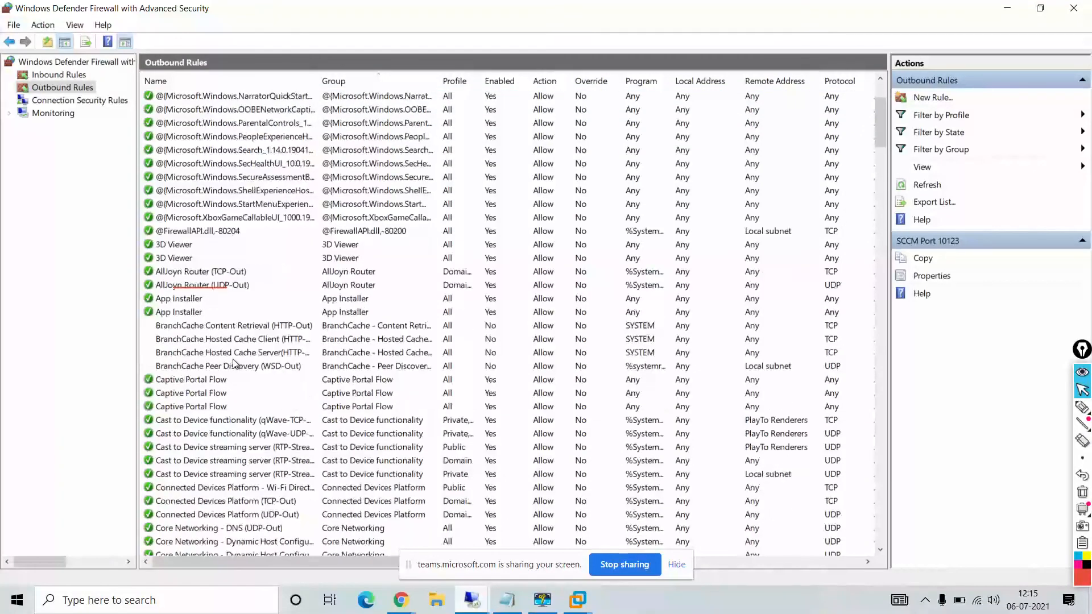
pyautogui.scroll(-13, 236, 364)
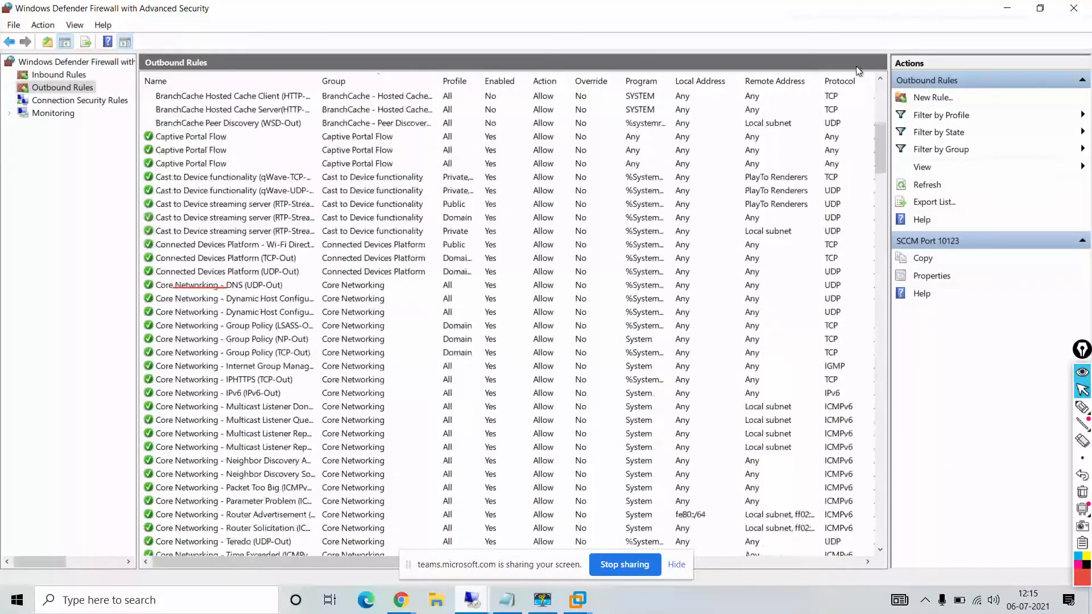
# Close the Advanced Security console, Windows Defender Firewall and the Command Prompt on Client01
pyautogui.click(1071, 9)
pyautogui.click(940, 101)
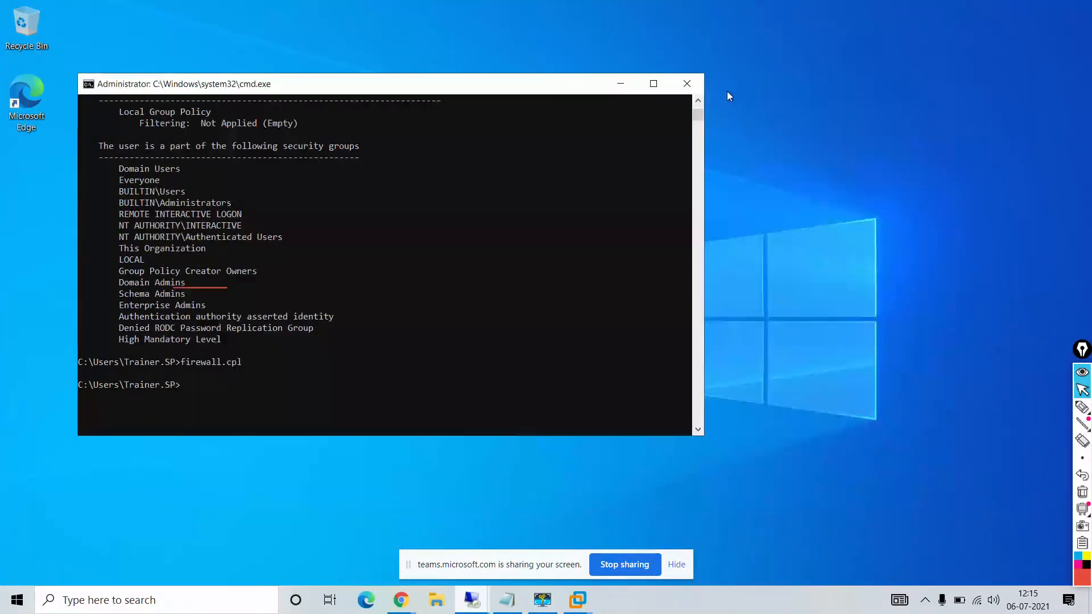
pyautogui.click(688, 84)
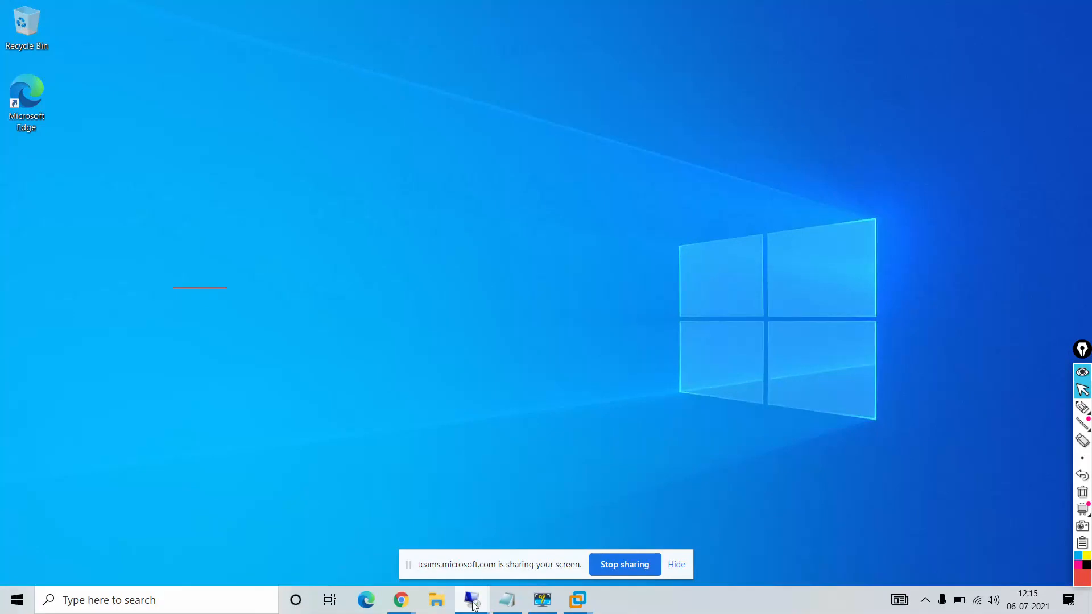
# Switch to the SCCMSRV01 remote session and run gpresult -r in its Command Prompt
pyautogui.moveTo(473, 606)
pyautogui.click(449, 534)
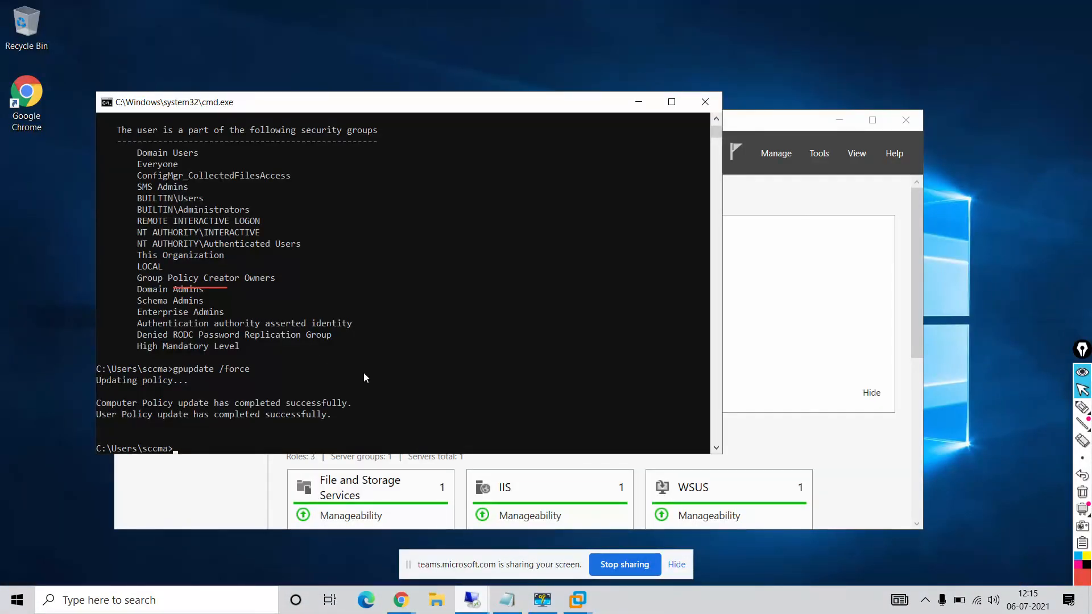
pyautogui.write('gpresult -r')
pyautogui.press('Return')
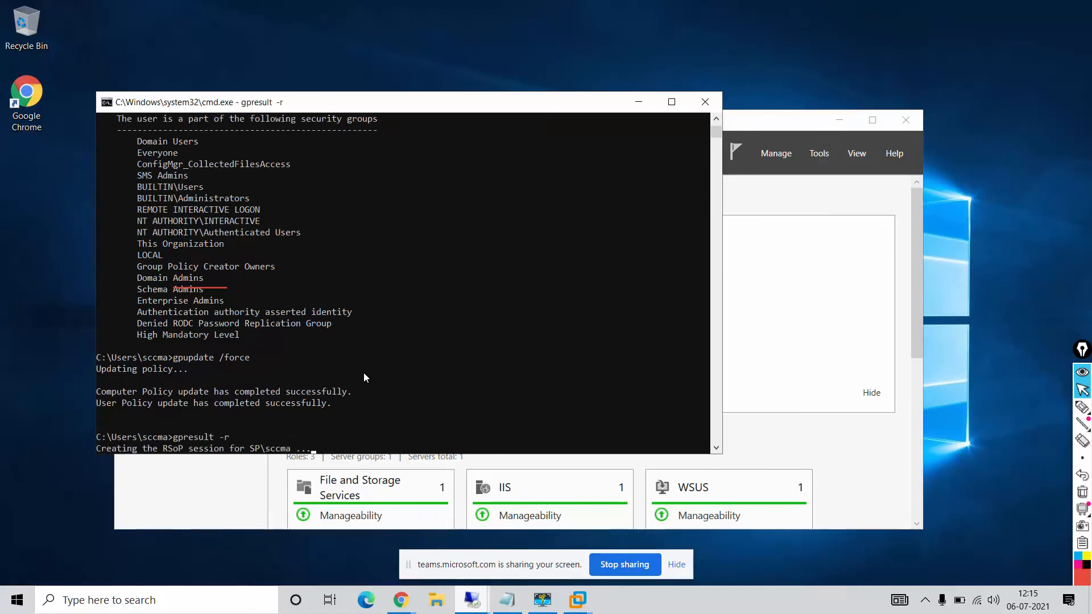
# Examine the gpresult output on SCCMSRV01, checking its user settings, applied Group Policy Objects and security groups
pyautogui.scroll(4, 335, 368)
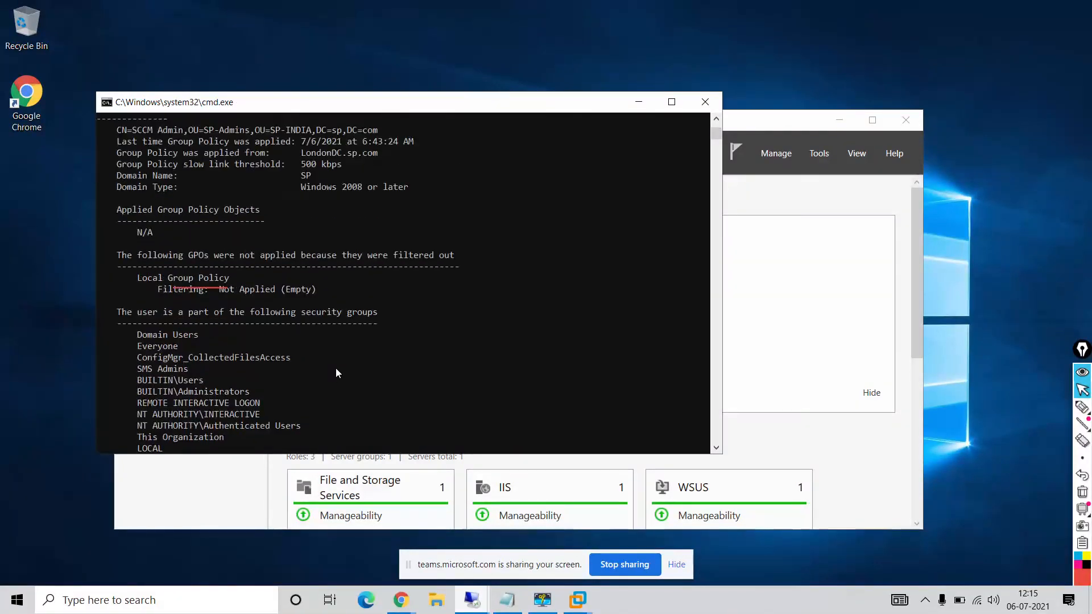
pyautogui.scroll(6, 335, 373)
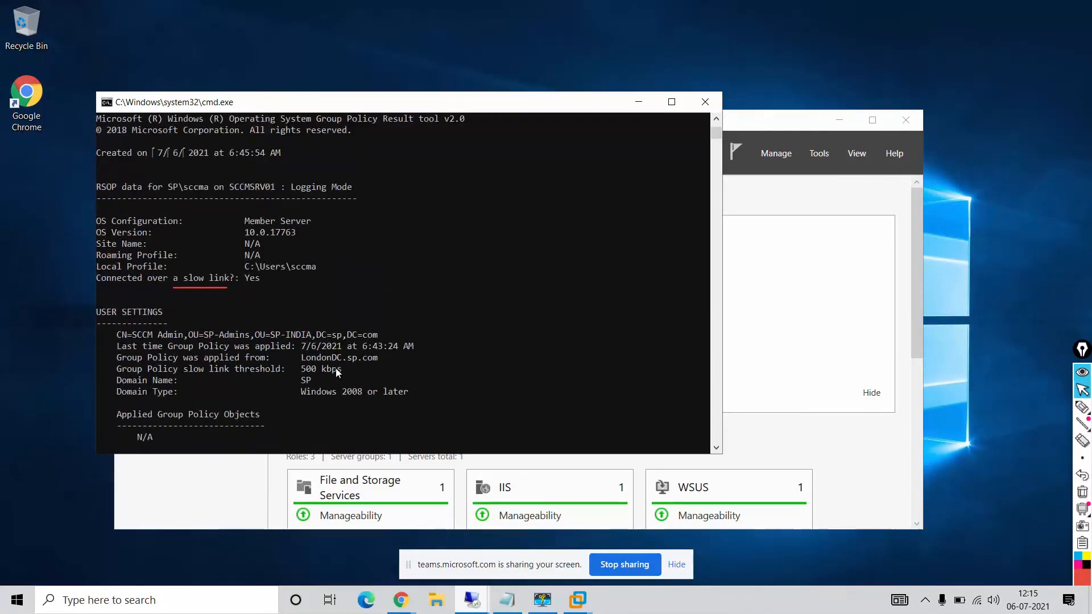
pyautogui.scroll(4, 336, 369)
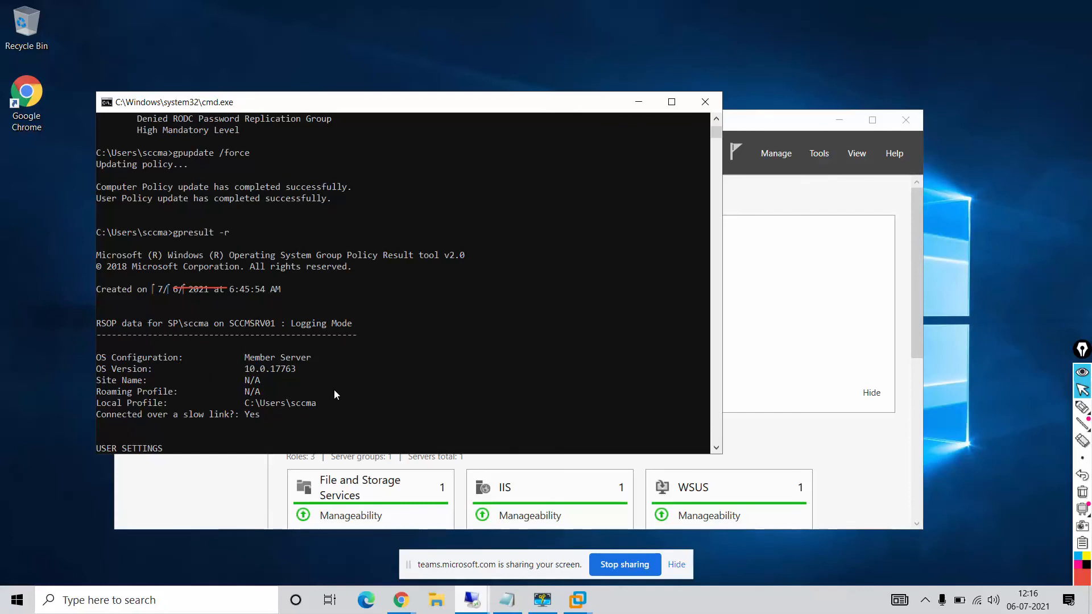
pyautogui.scroll(-1, 334, 394)
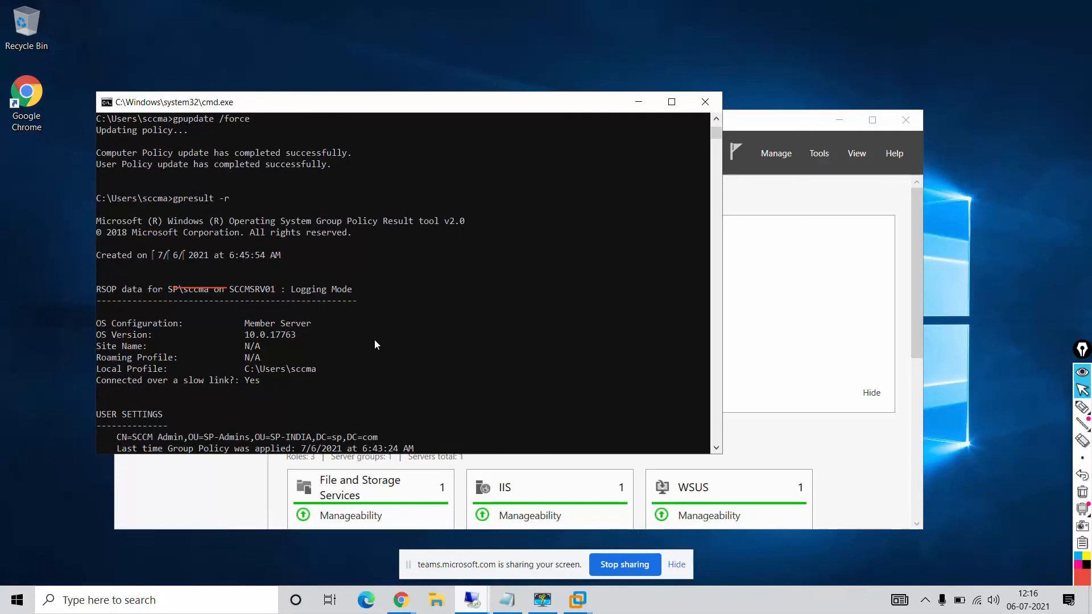
pyautogui.scroll(-4, 375, 342)
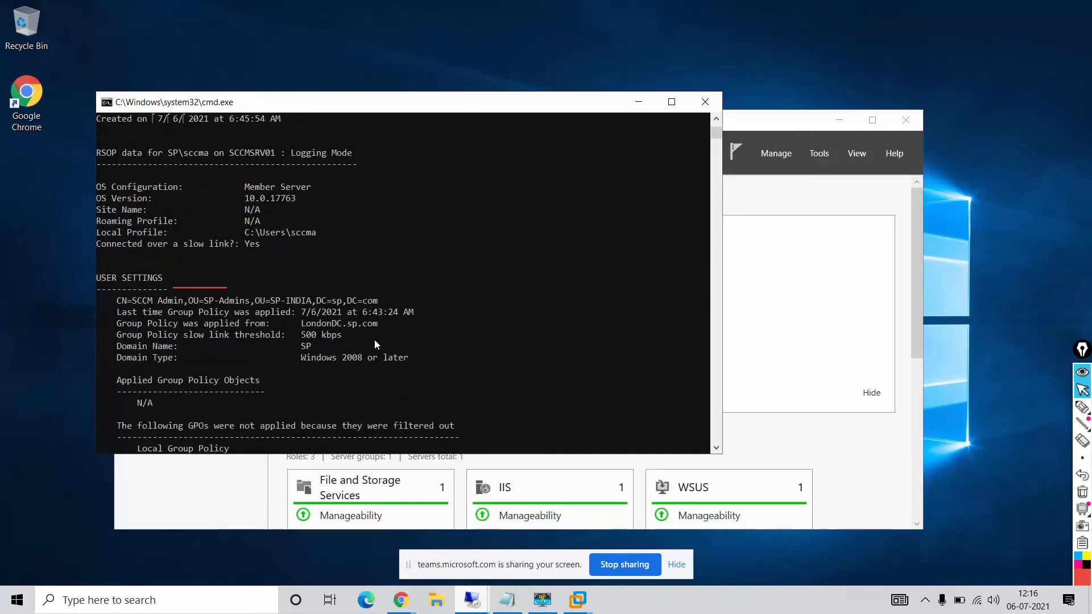
pyautogui.scroll(-6, 374, 343)
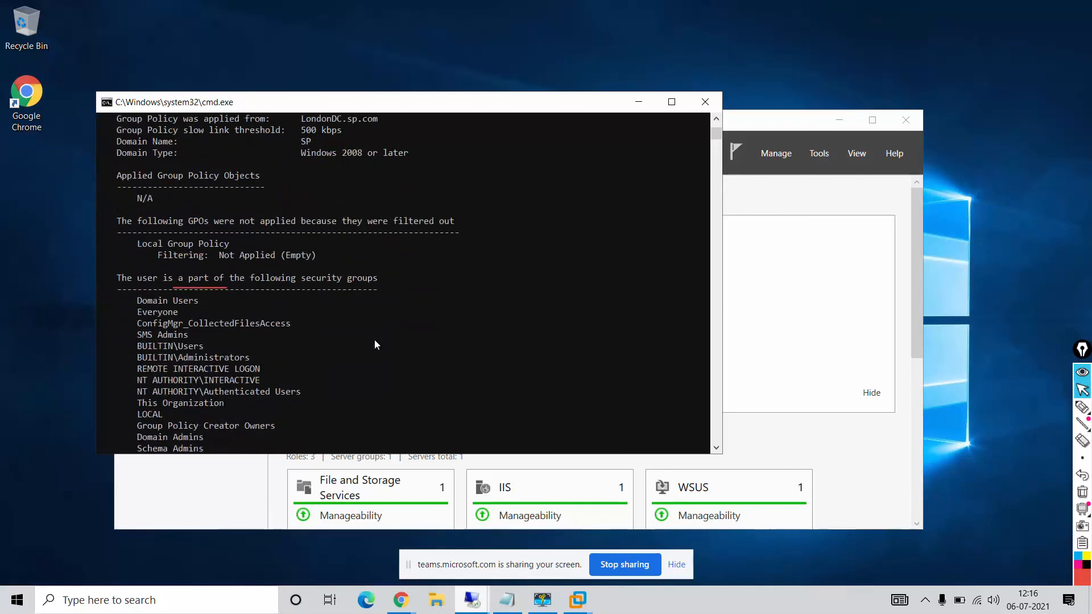
pyautogui.scroll(-5, 374, 340)
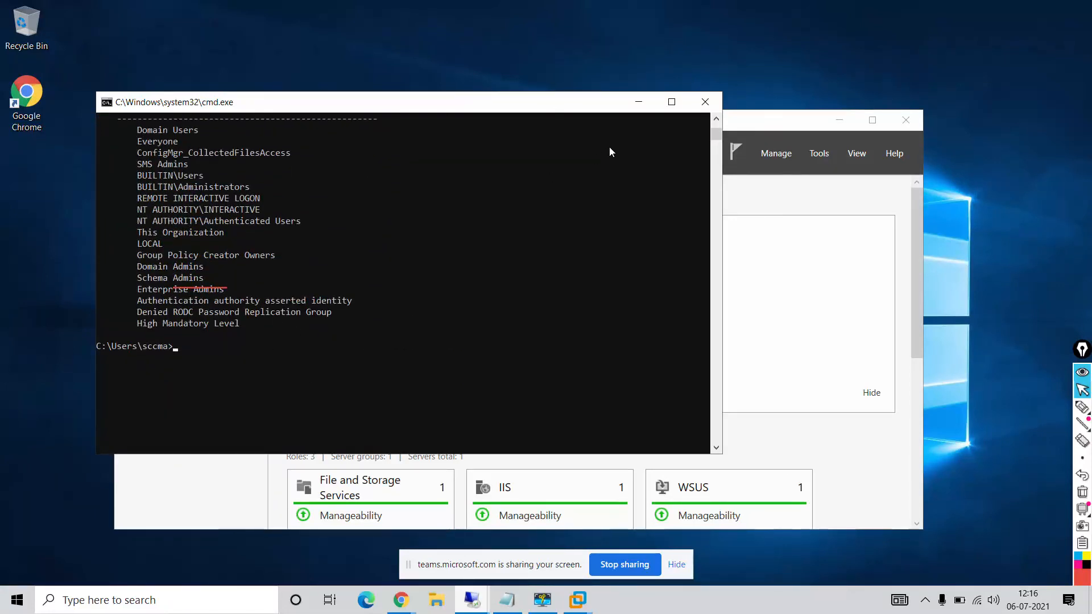
# Maximize the Command Prompt and review the full gpresult -r report, from the RSOP data heading through the security groups
pyautogui.click(671, 102)
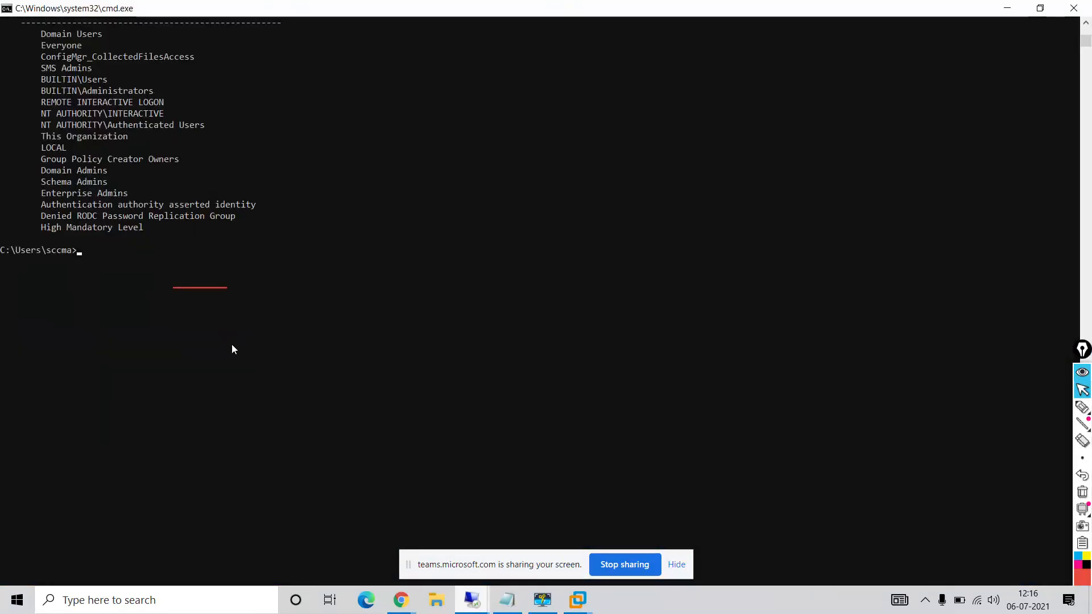
pyautogui.scroll(11, 203, 307)
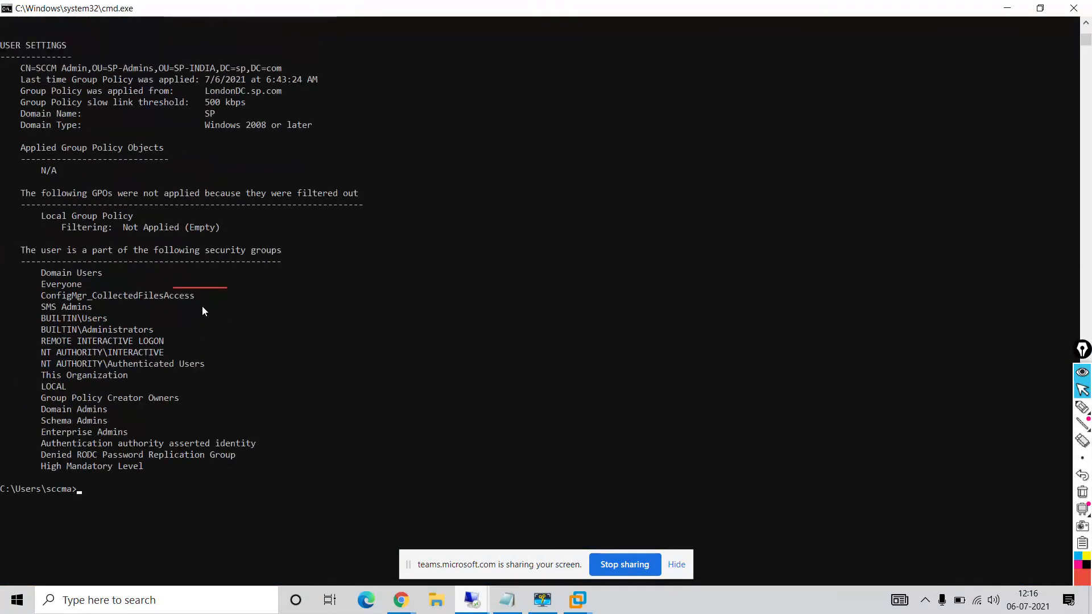
pyautogui.scroll(7, 203, 306)
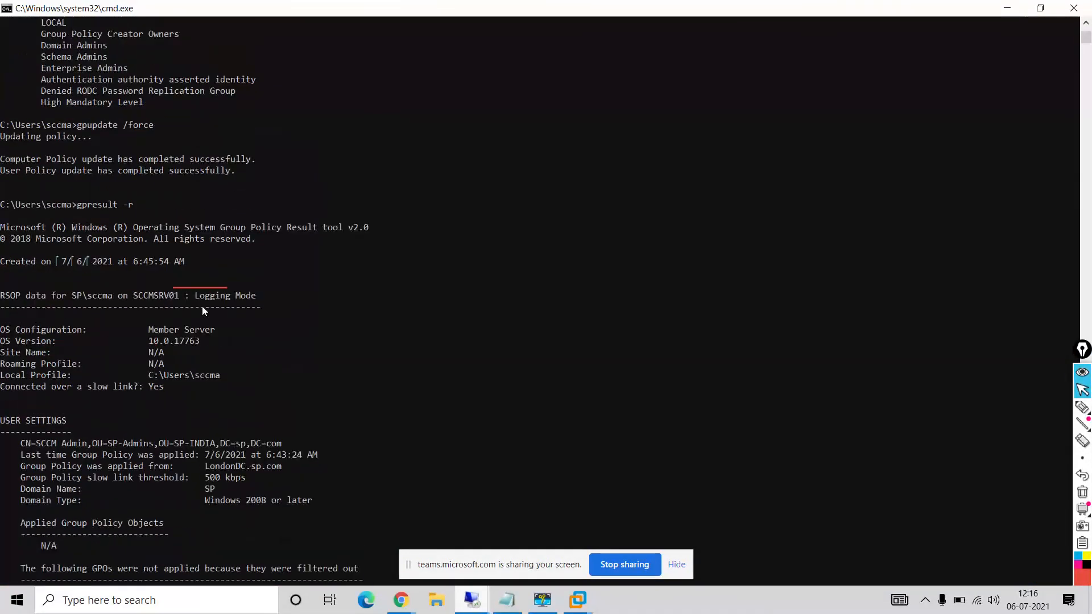
pyautogui.scroll(-3, 934, 60)
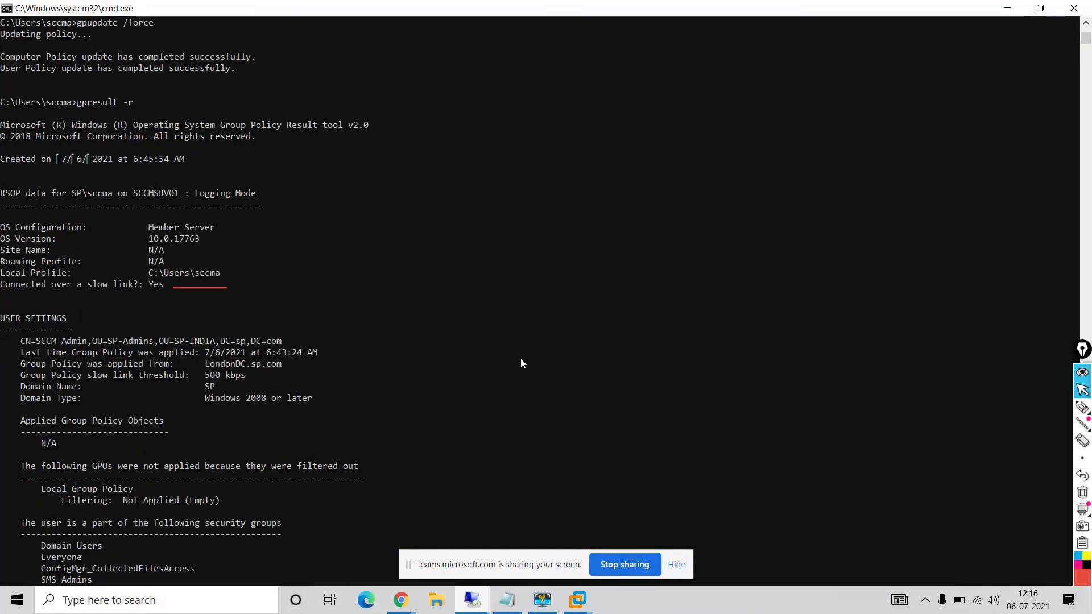
pyautogui.scroll(-4, 520, 357)
pyautogui.scroll(-7, 521, 360)
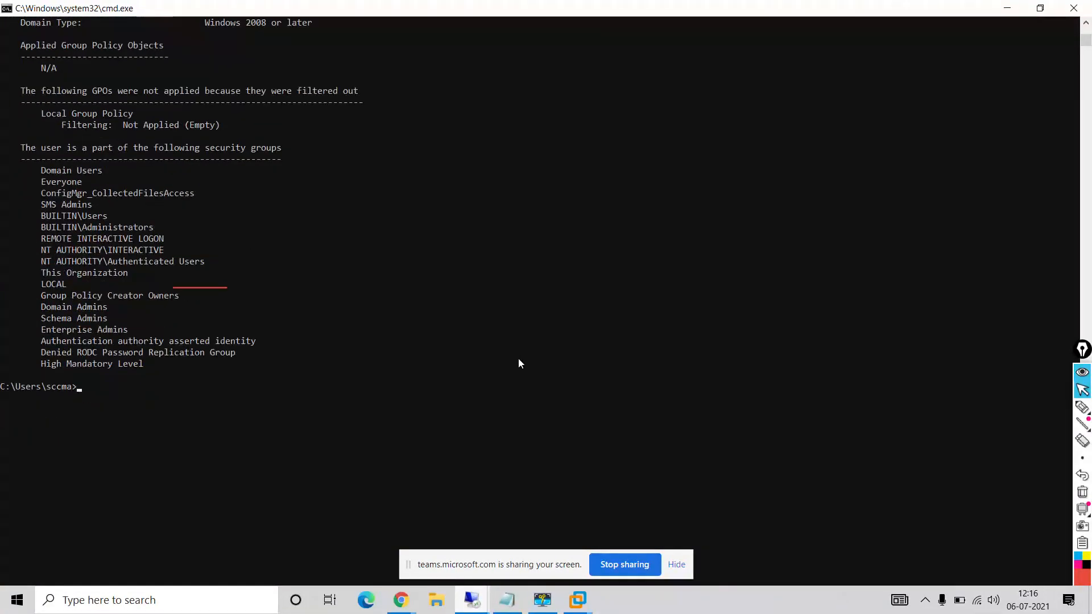
# Run firewall.cpl from the Command Prompt on SCCMSRV01 and open the advanced settings of Windows Defender Firewall
pyautogui.write('firewall.')
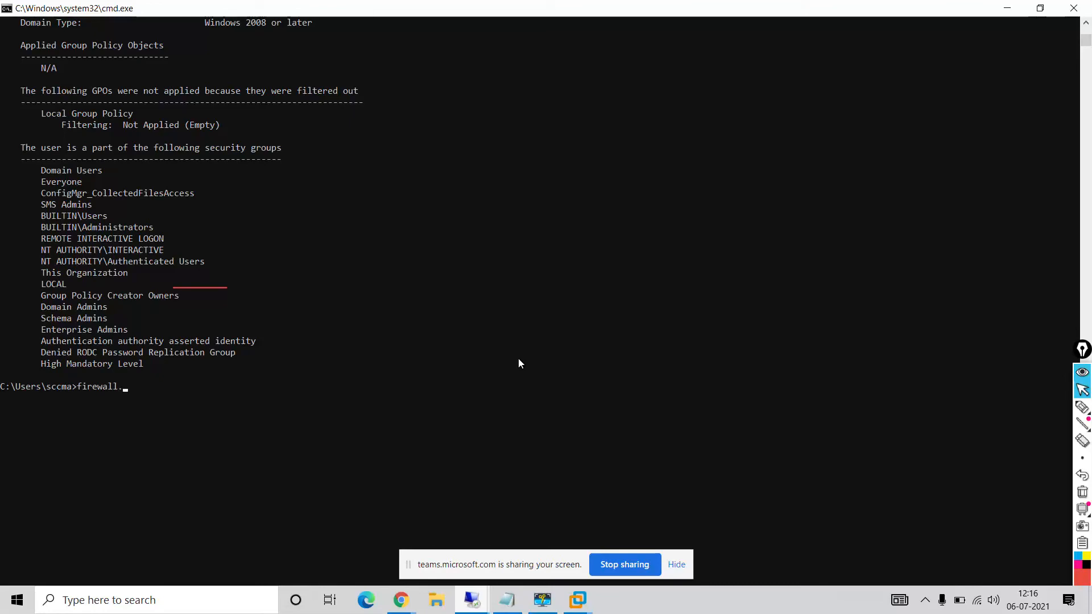
pyautogui.write('cpl')
pyautogui.press('Return')
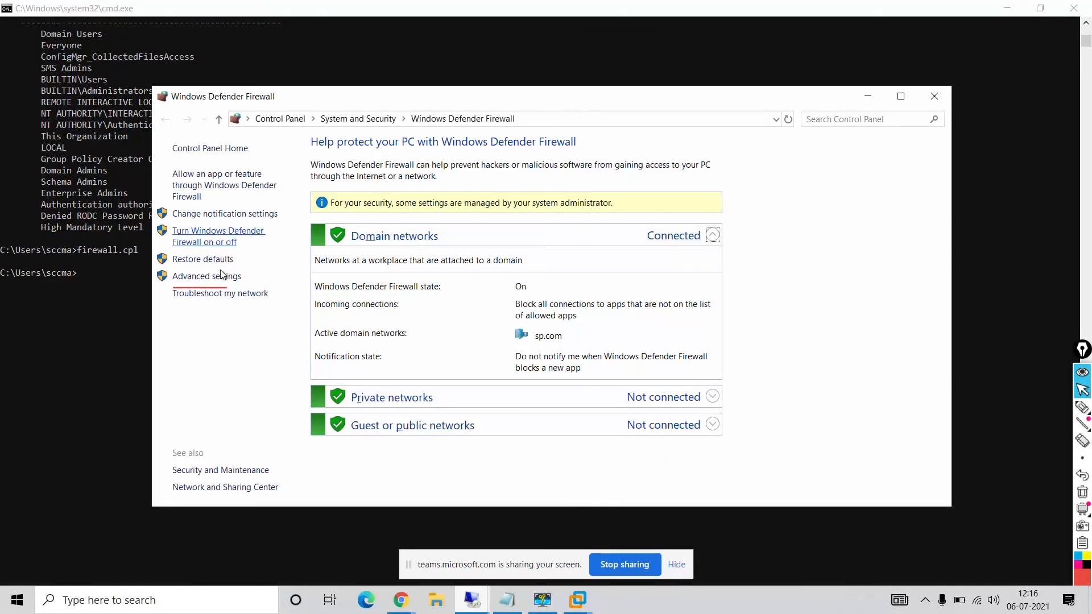
pyautogui.click(211, 277)
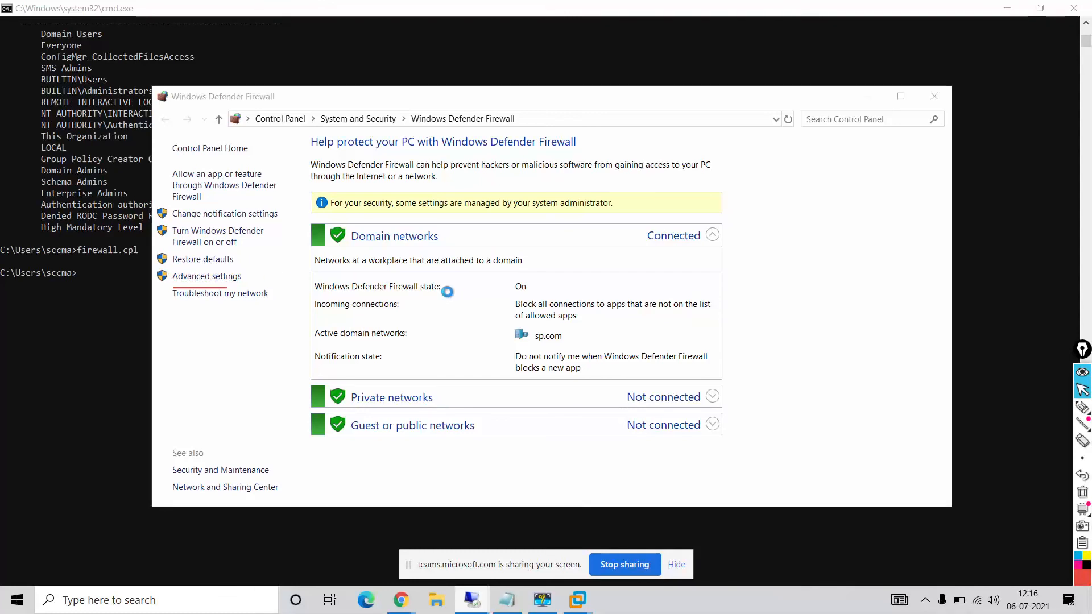
# Check the SCCM & SQL Port Inbound rule in the inbound rules and SCCM & SQL Port Outbound in the outbound rules
pyautogui.click(96, 95)
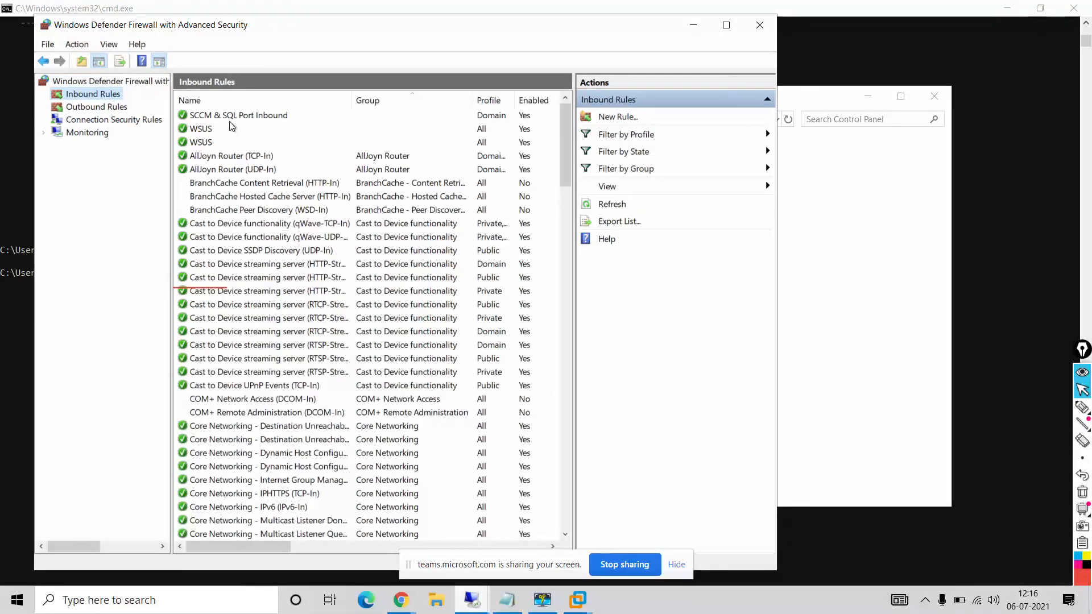
pyautogui.click(231, 120)
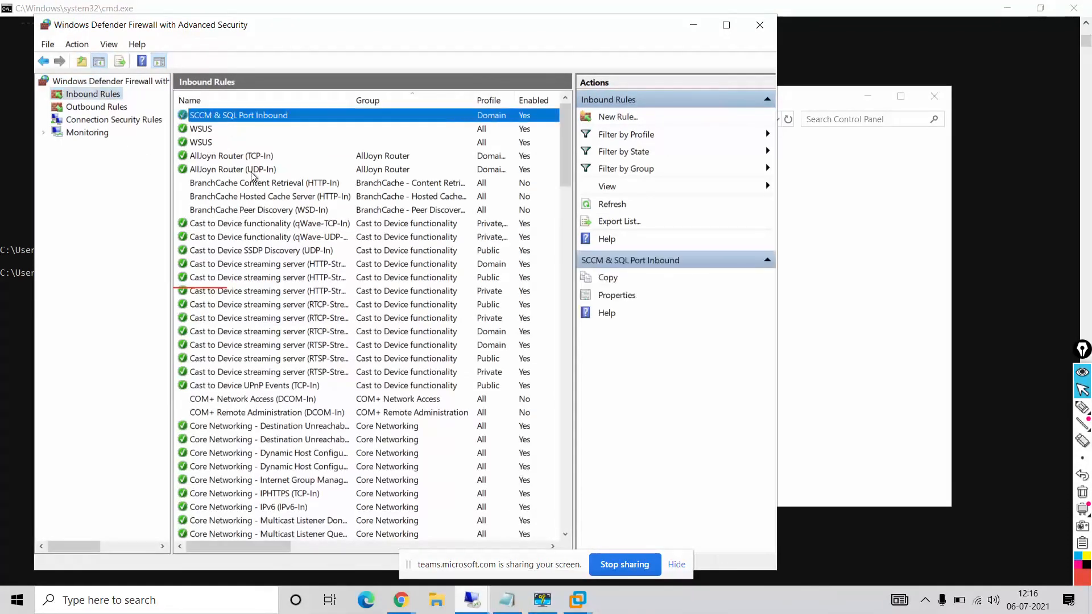
pyautogui.click(101, 107)
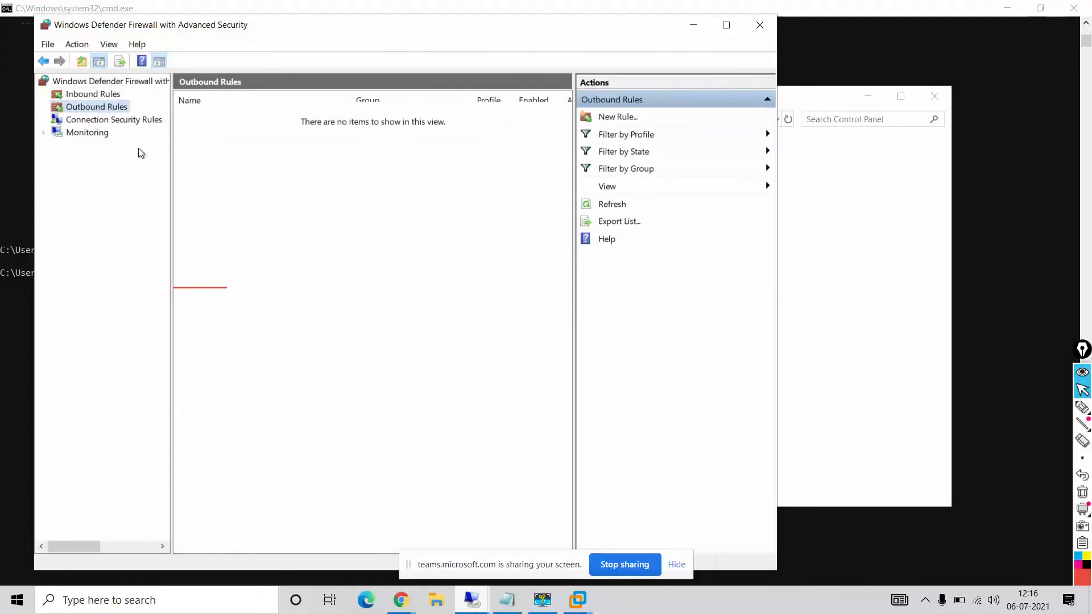
pyautogui.click(229, 116)
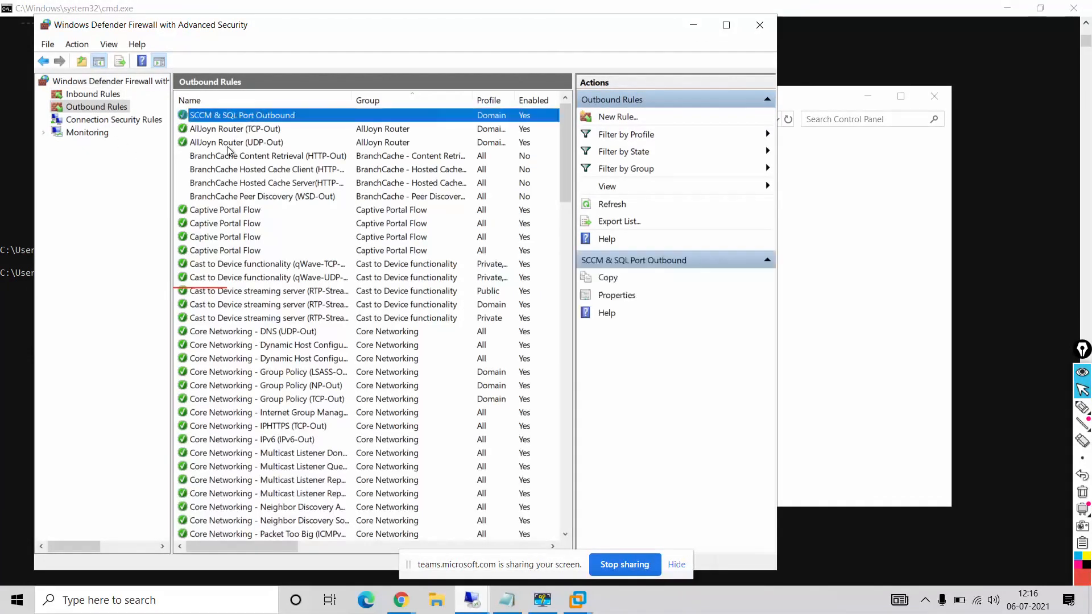
# Close the Advanced Security console, Windows Defender Firewall and the Command Prompt, and maximize Server Manager on SCCMSRV01
pyautogui.click(760, 25)
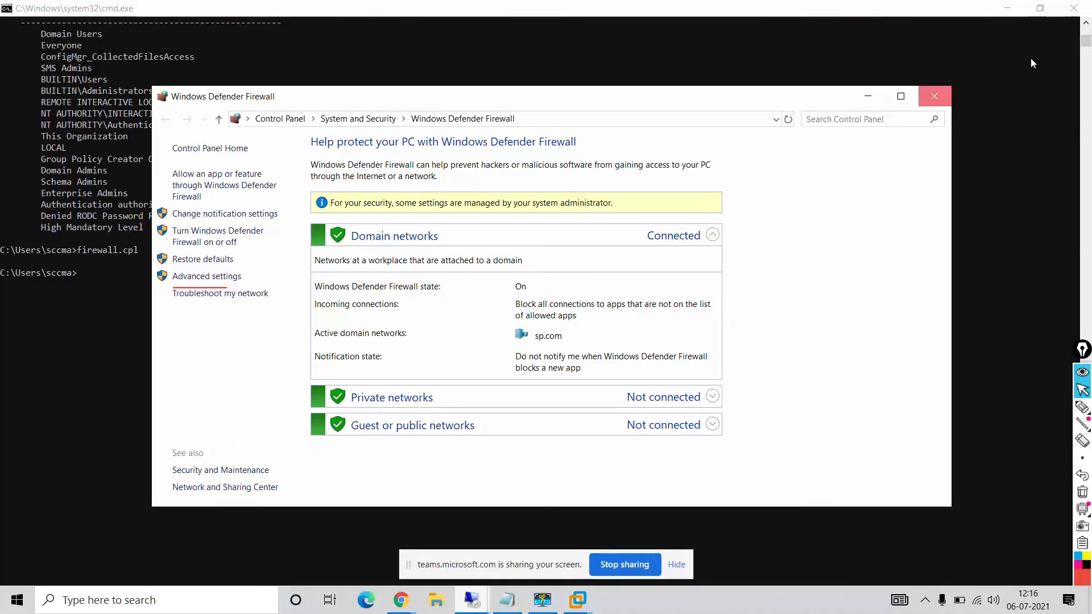
pyautogui.click(929, 101)
pyautogui.click(1073, 8)
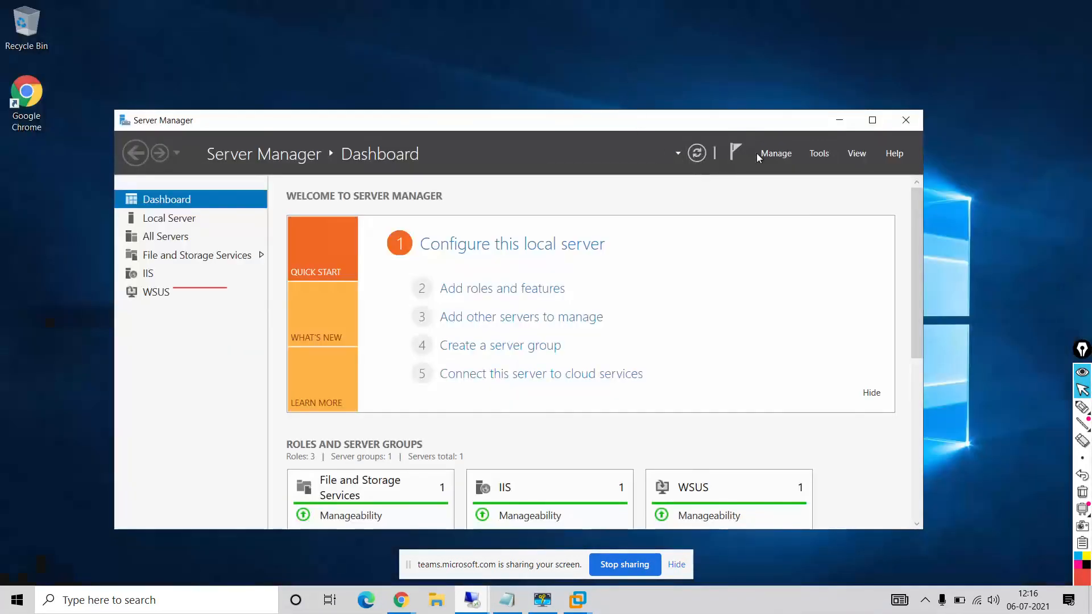
pyautogui.click(872, 120)
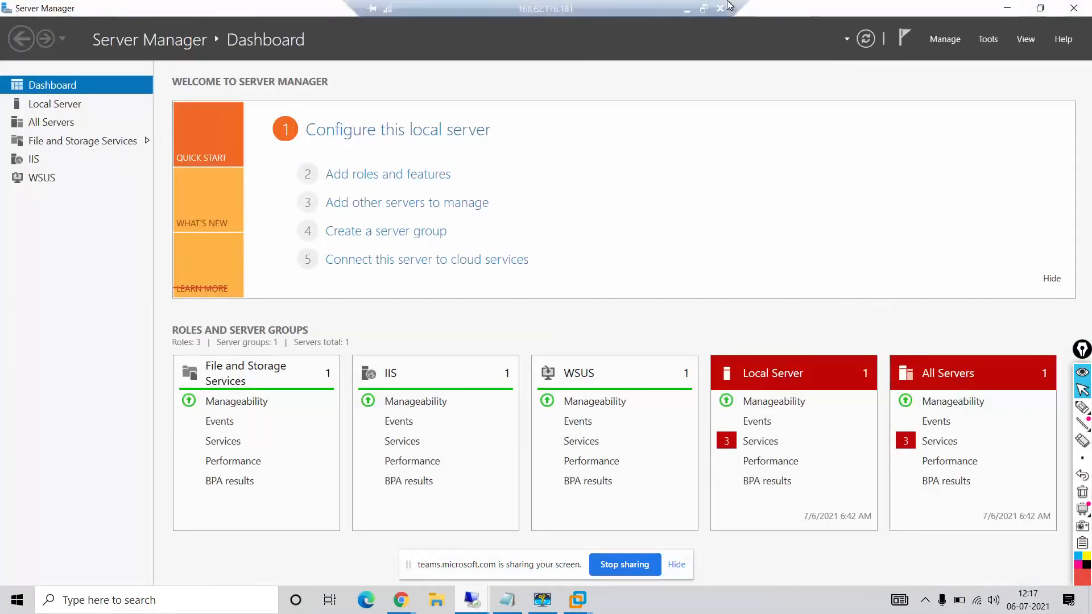
# Minimize the SCCMSRV01, Client01 and LondonDC remote sessions and clear the red annotation line from the screen
pyautogui.click(690, 15)
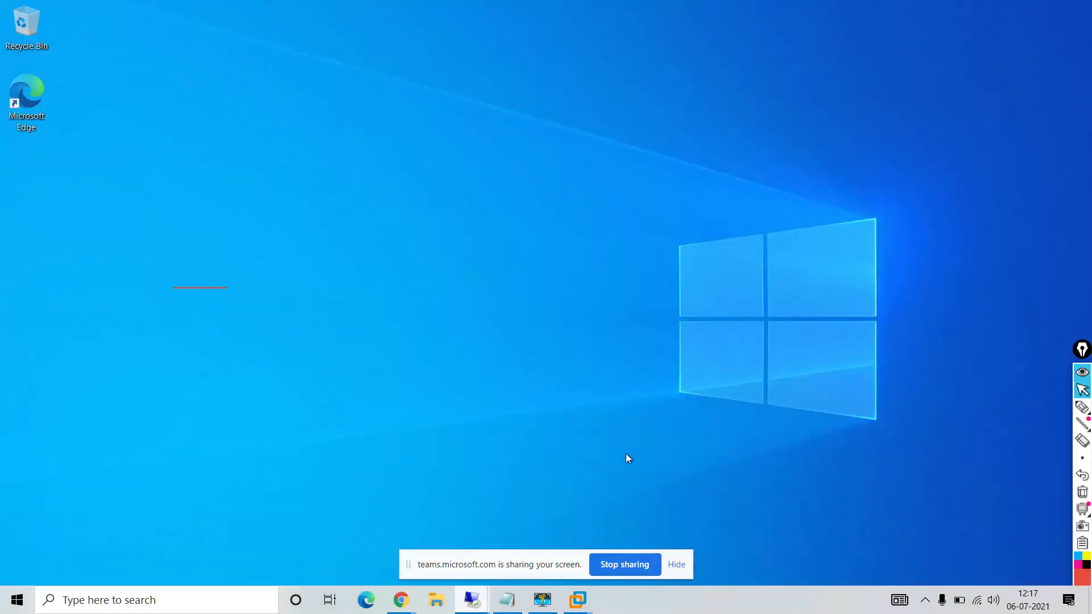
pyautogui.moveTo(726, 2)
pyautogui.click(687, 10)
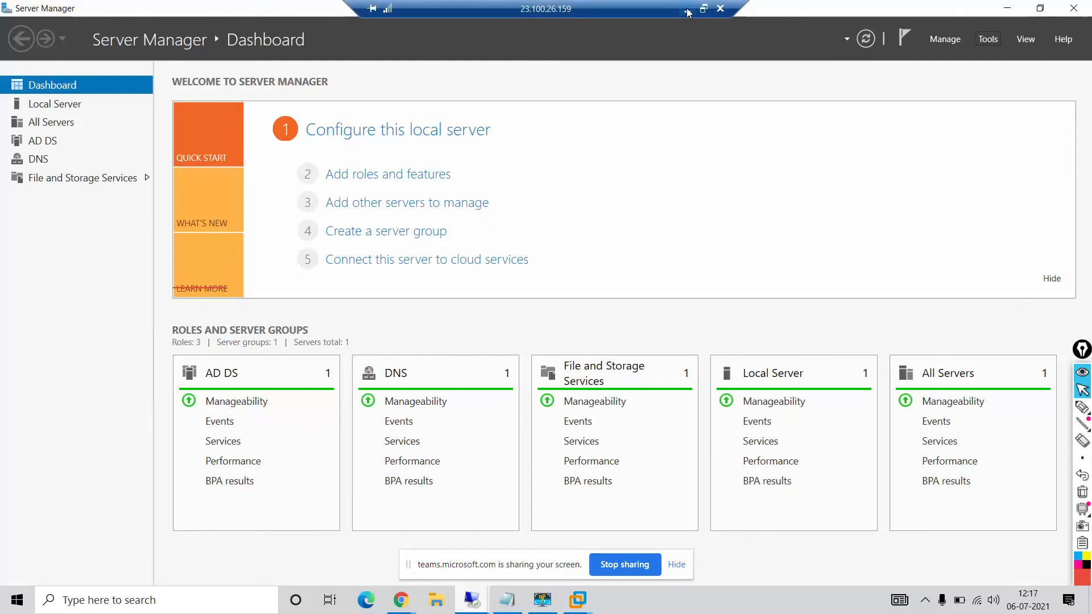
pyautogui.click(687, 10)
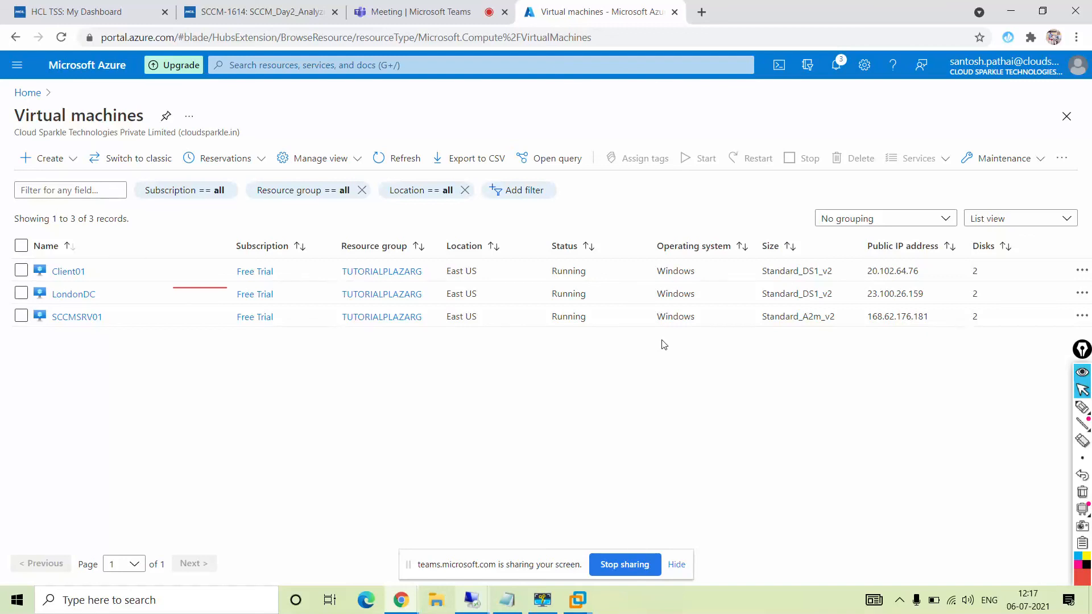
pyautogui.click(1083, 492)
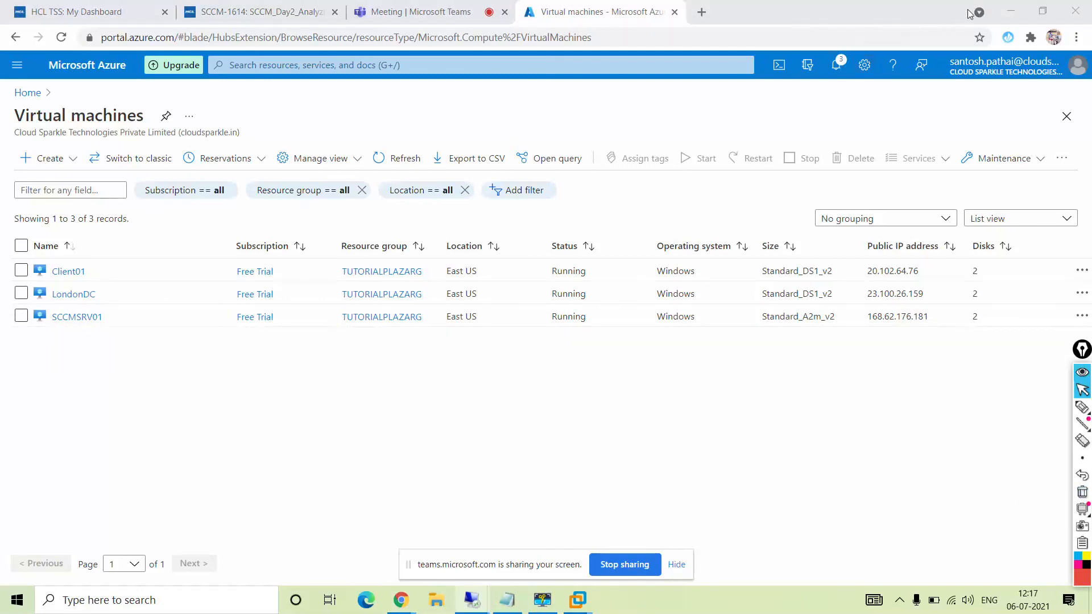
# Switch to the Microsoft Teams meeting in the Chrome window that holds the Azure virtual machines page
pyautogui.click(1011, 12)
pyautogui.moveTo(401, 604)
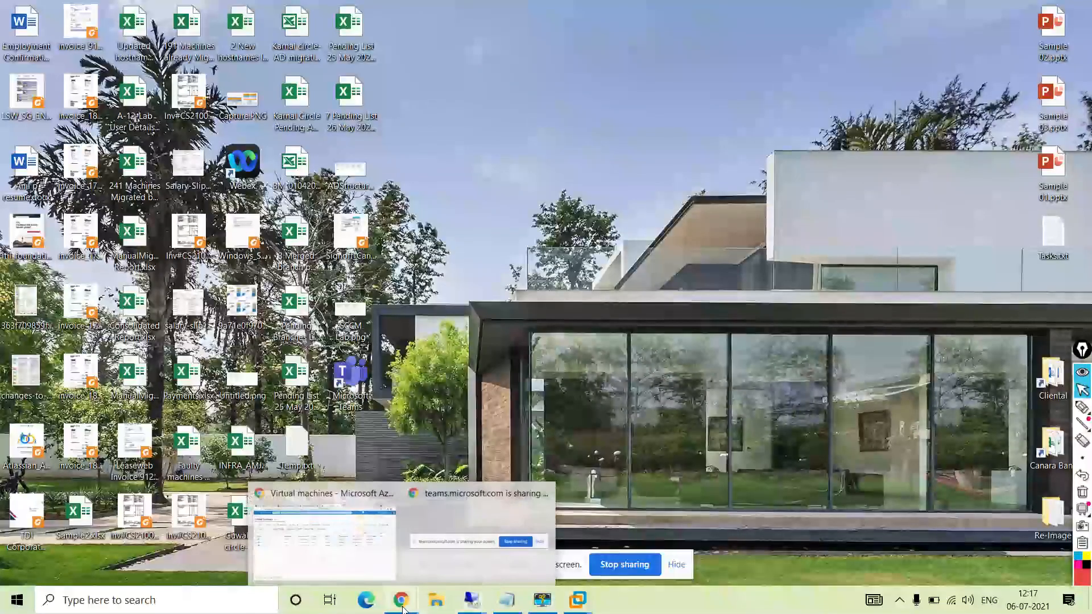
pyautogui.click(361, 555)
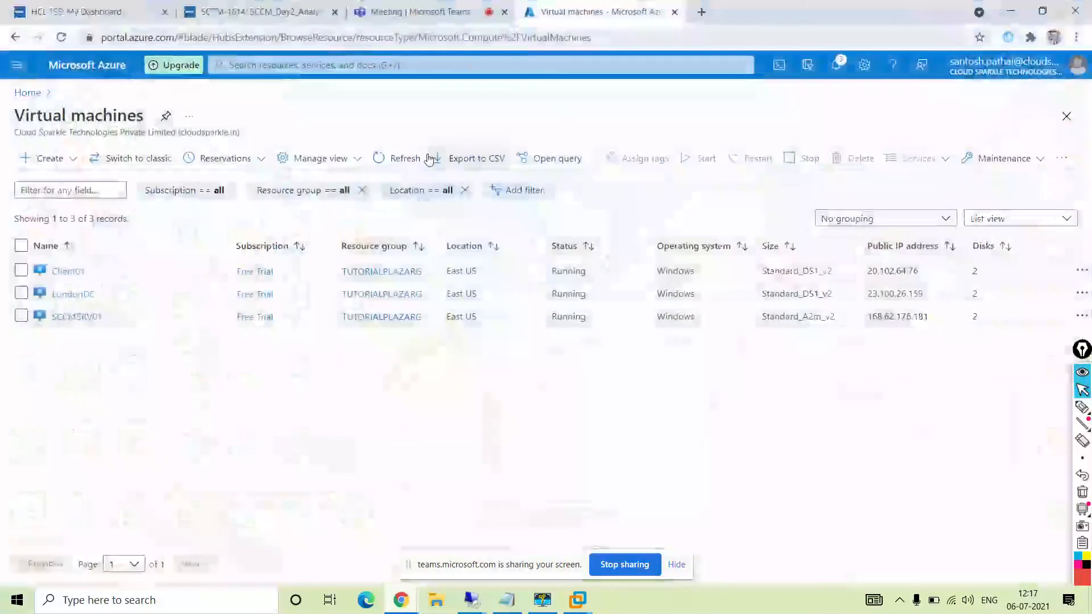
pyautogui.click(427, 14)
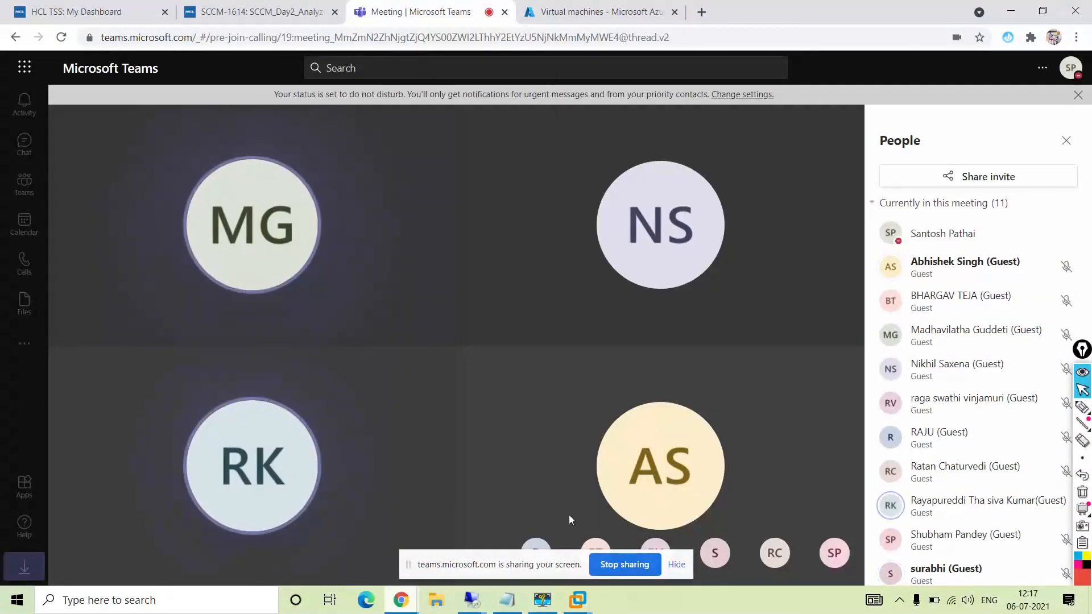